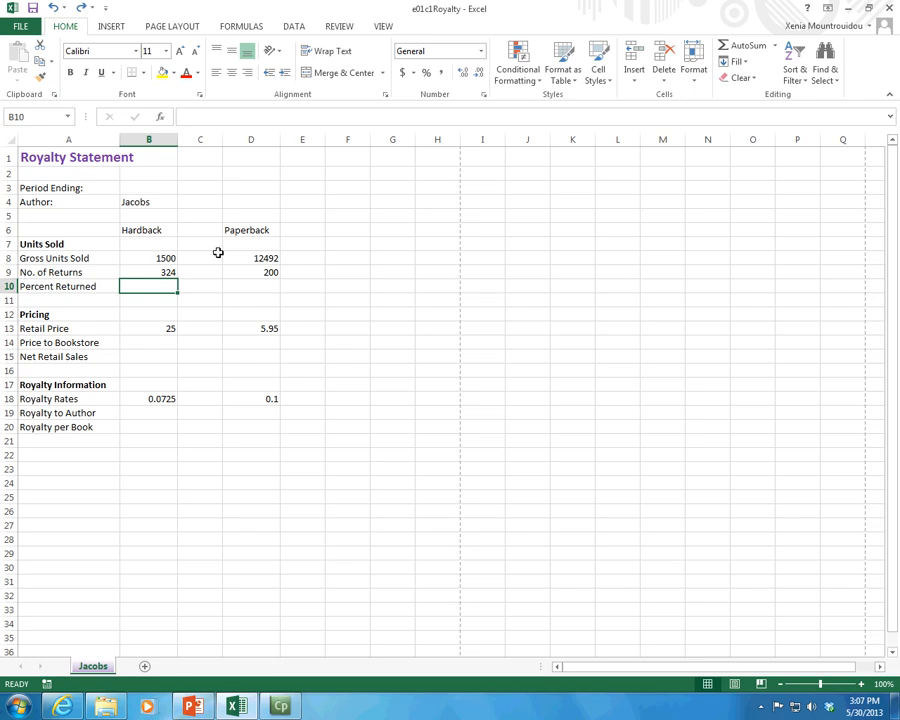
pyautogui.click(138, 257)
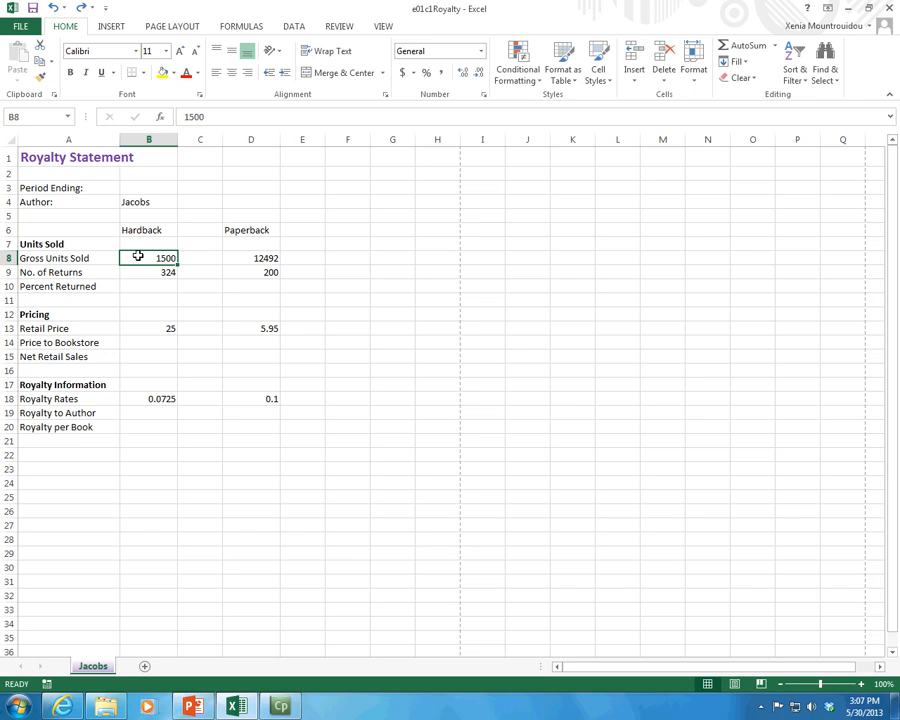
pyautogui.click(150, 274)
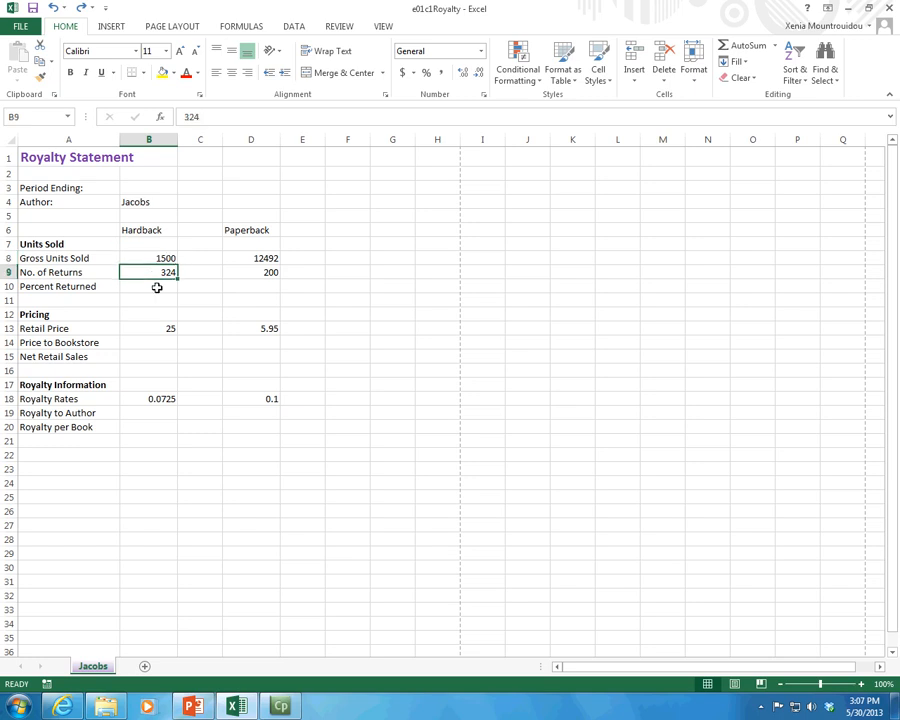
pyautogui.click(157, 287)
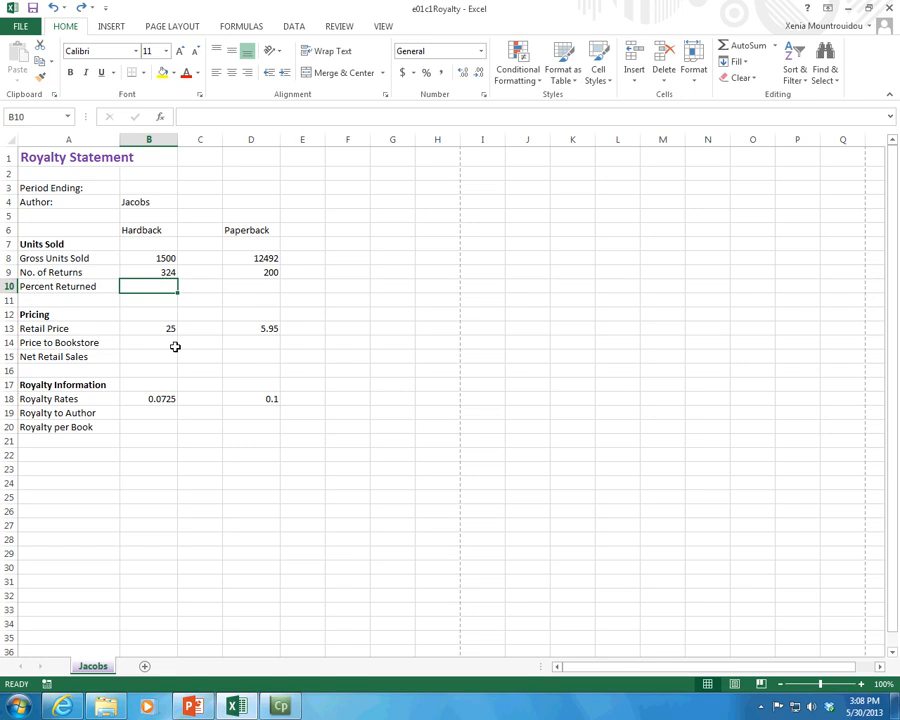
pyautogui.click(220, 288)
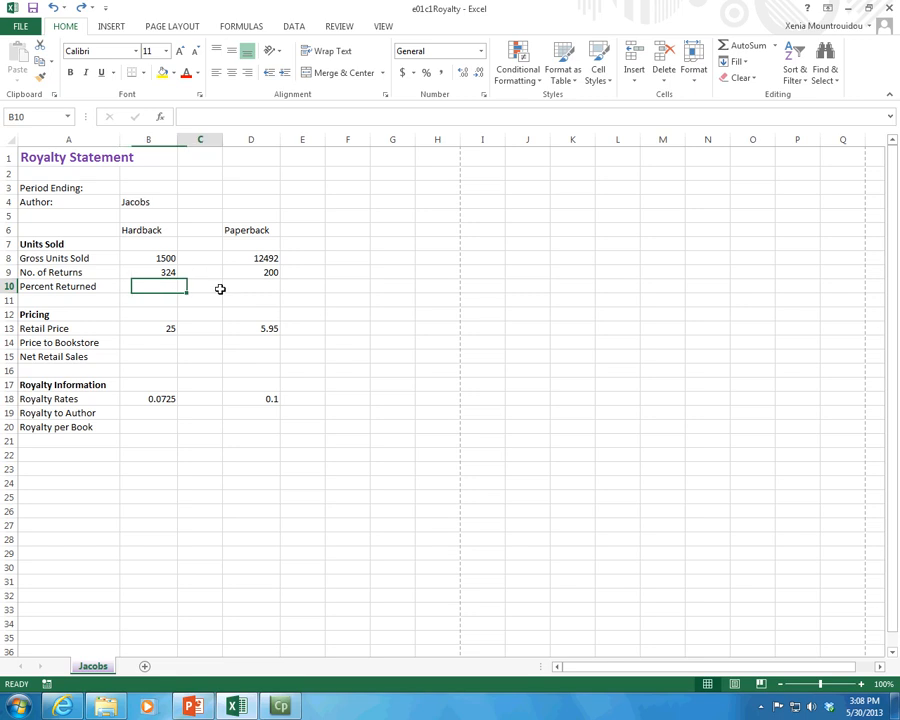
# Step: Enter the trial formula =5+5 in the hardback Percent Returned cell B10
pyautogui.click(157, 284)
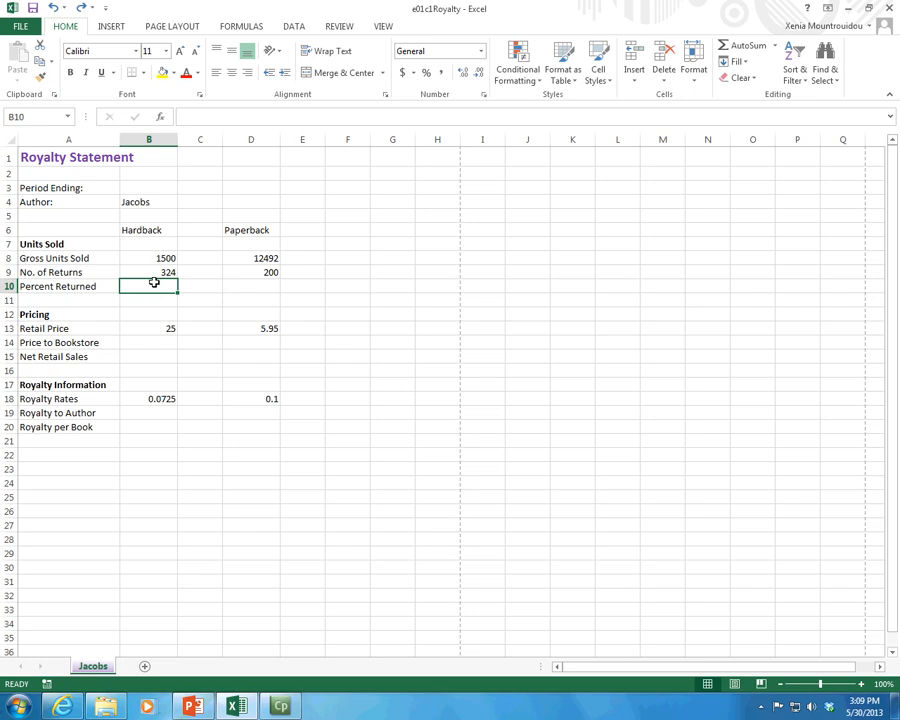
pyautogui.write('=')
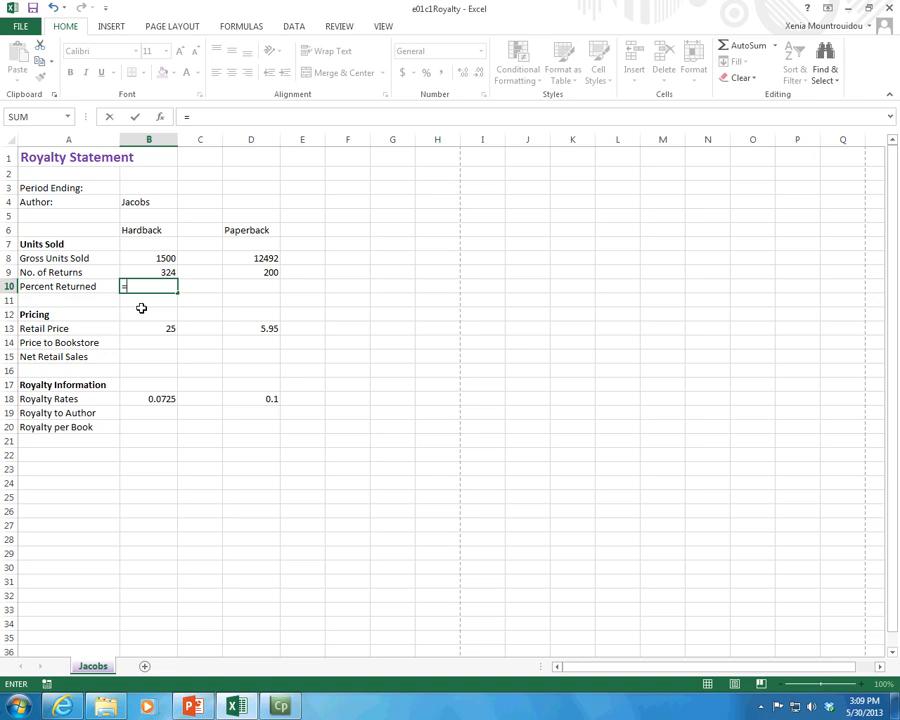
pyautogui.write('5+5')
pyautogui.press('Return')
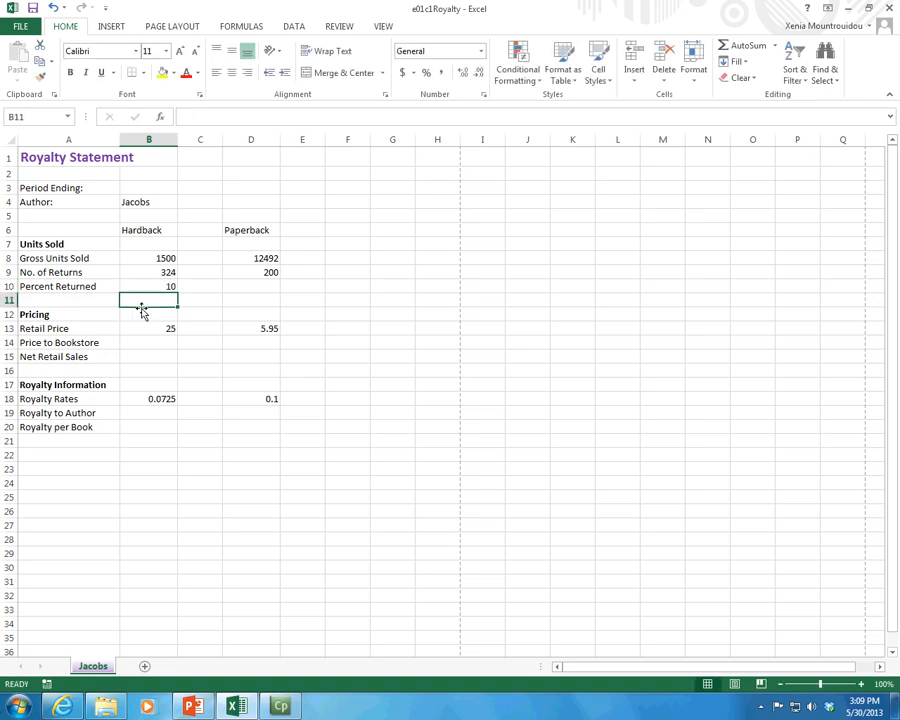
# Step: Replace the formula in B10 with a reference to cell B9, and clear the cell again
pyautogui.press('Up')
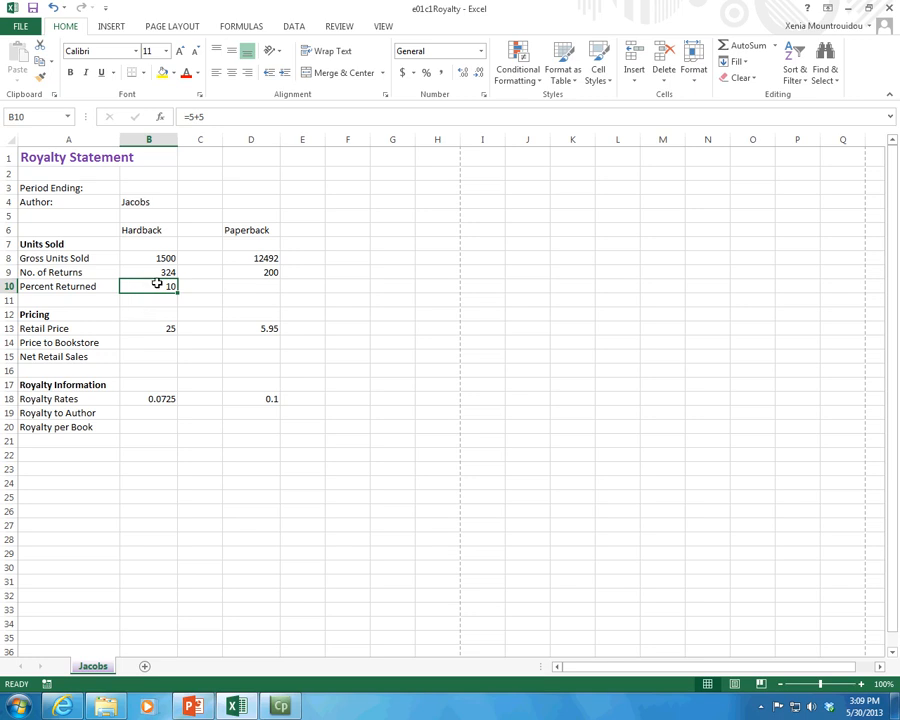
pyautogui.click(211, 117)
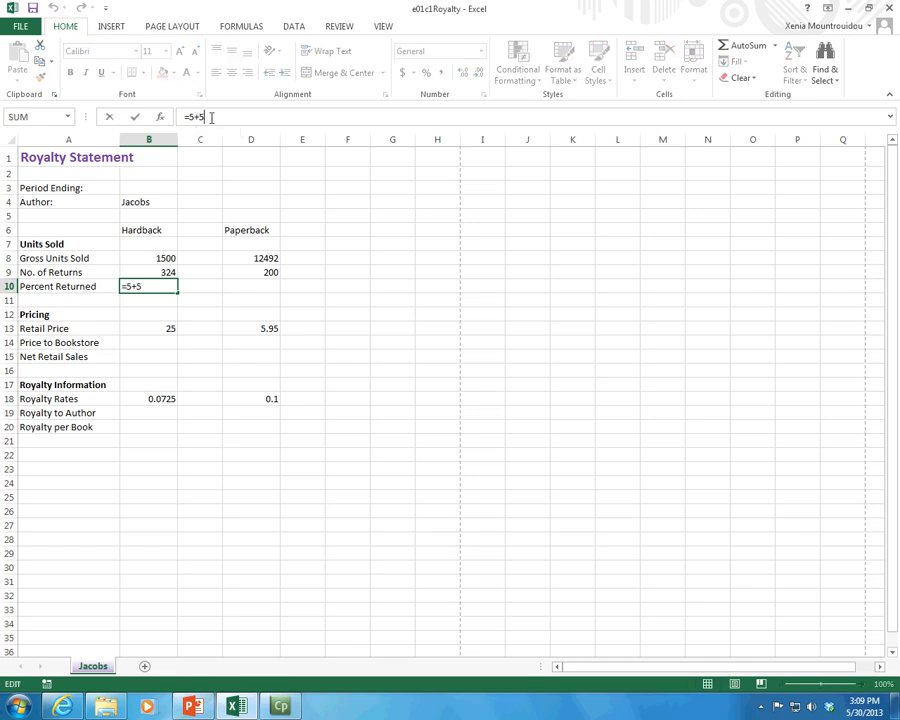
pyautogui.press('BackSpace')
pyautogui.press('BackSpace')
pyautogui.press('BackSpace')
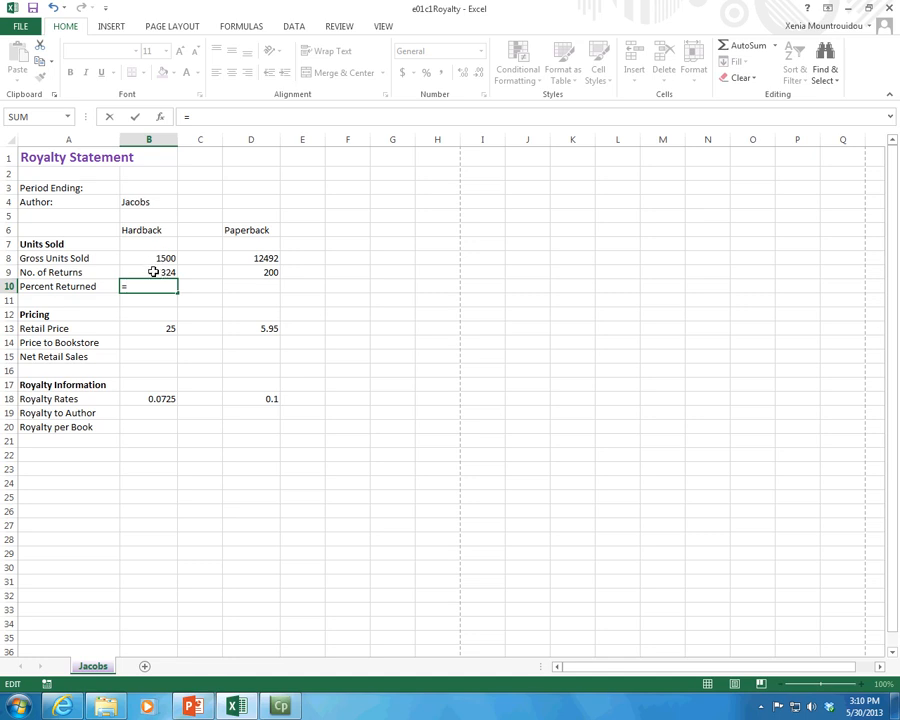
pyautogui.click(153, 272)
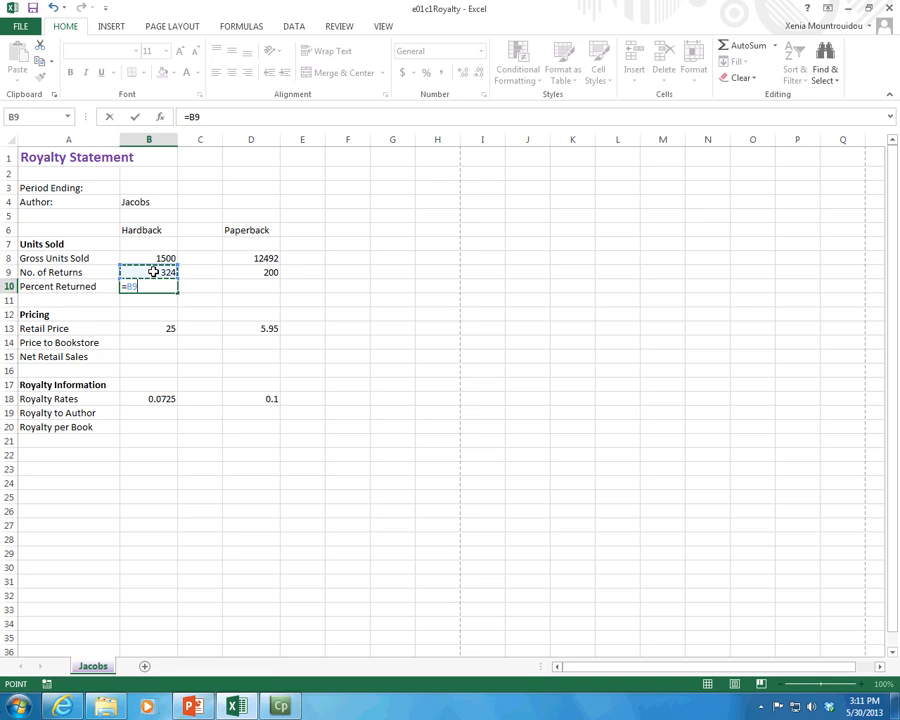
pyautogui.press('BackSpace')
pyautogui.press('BackSpace')
pyautogui.press('Escape')
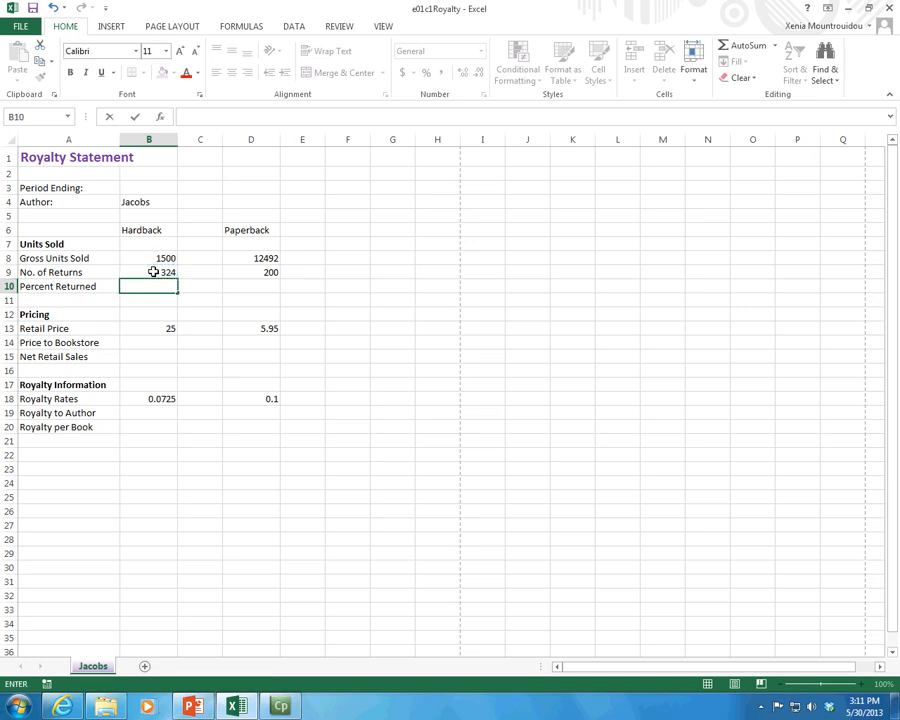
pyautogui.click(162, 314)
pyautogui.click(160, 289)
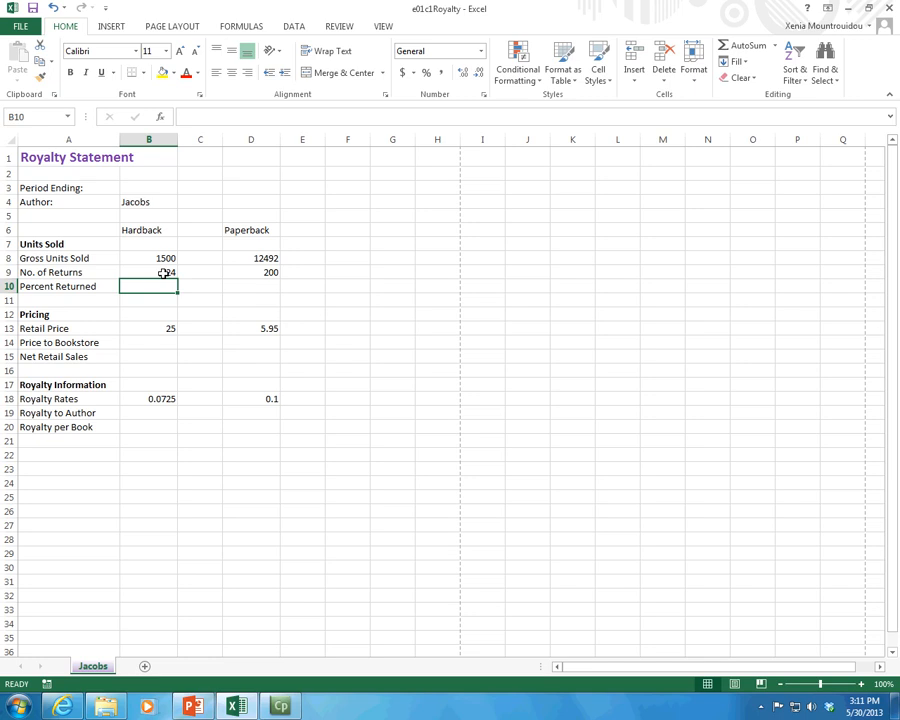
# Step: Try the reference =b9 in cell B10 and erase the entry
pyautogui.click(164, 273)
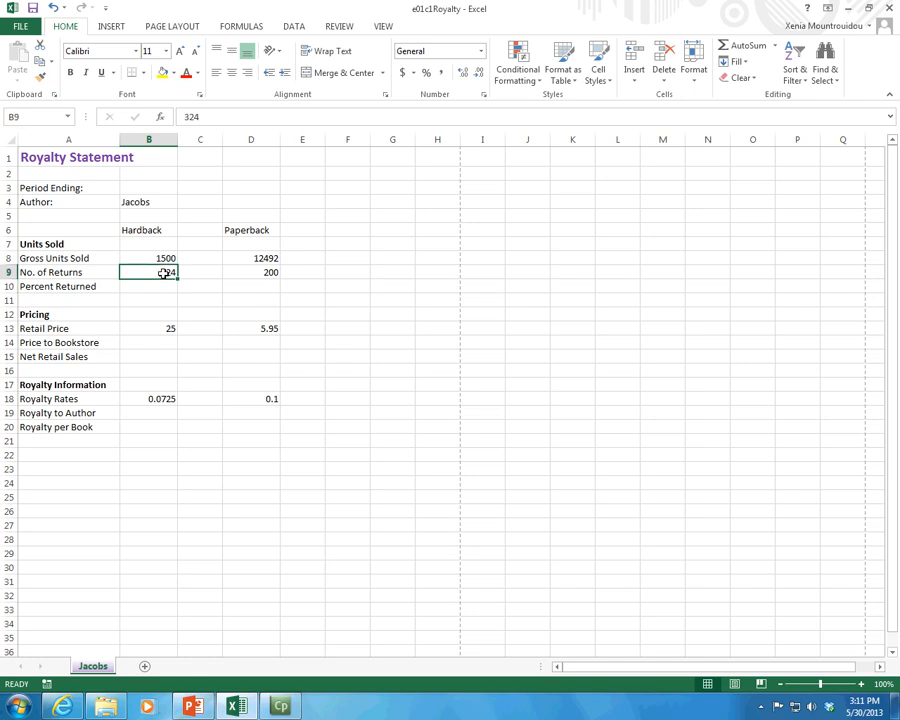
pyautogui.click(155, 287)
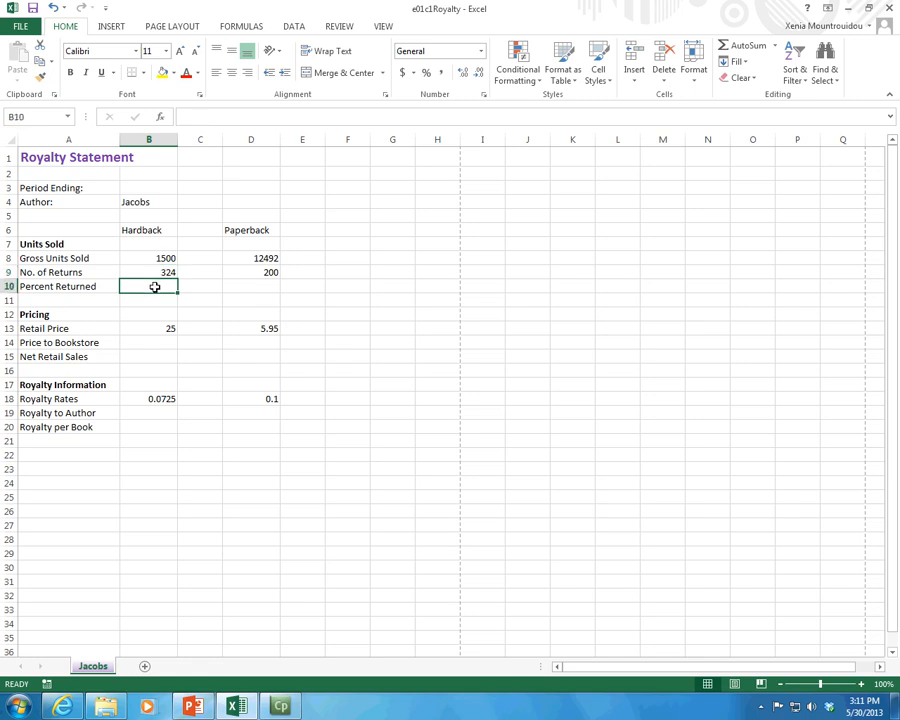
pyautogui.write('=')
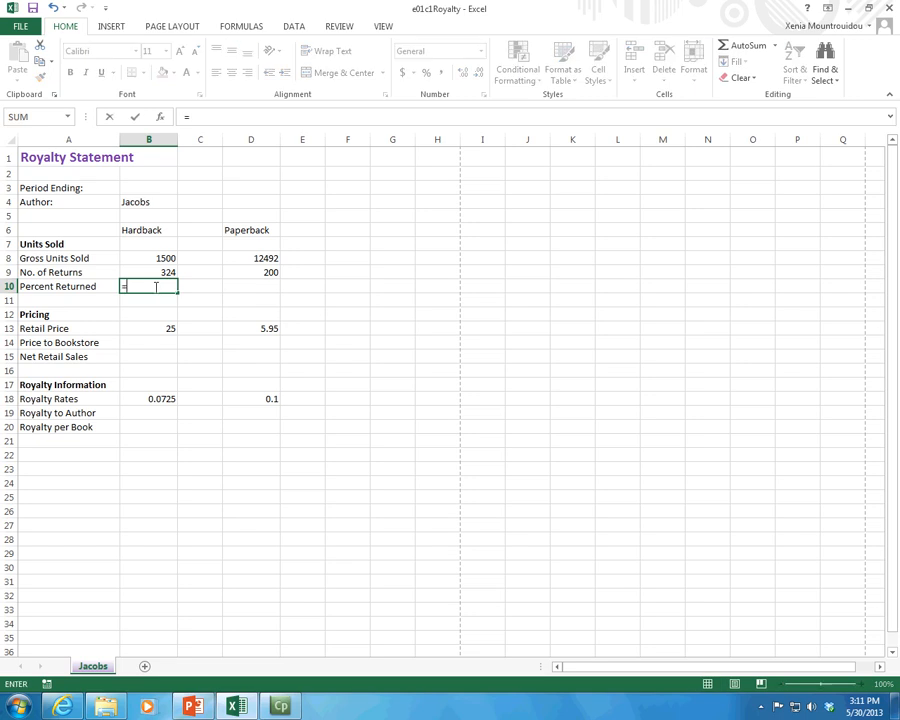
pyautogui.write('b9')
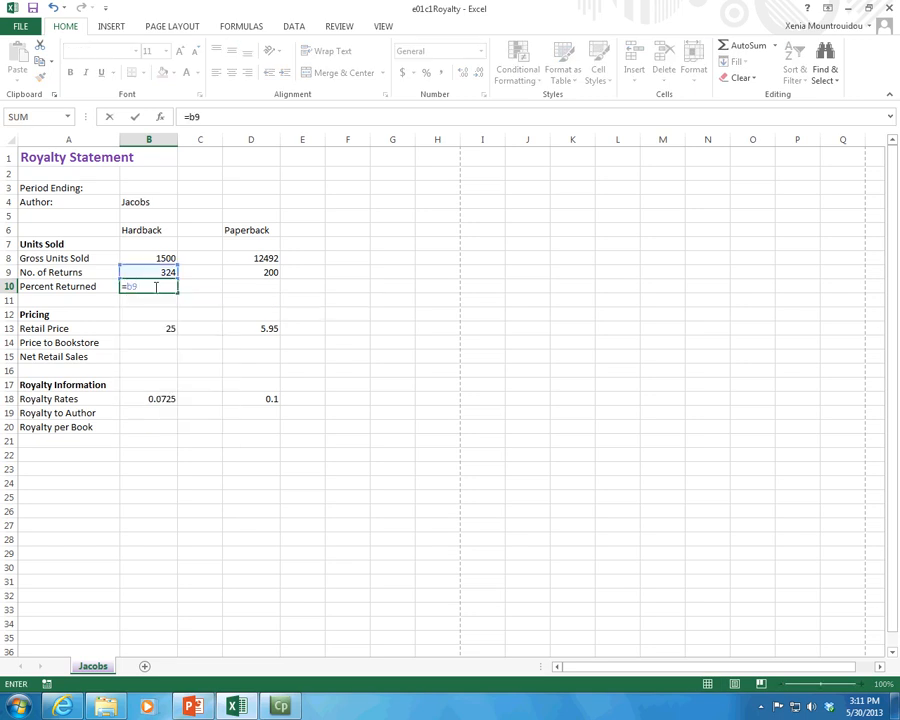
pyautogui.press('BackSpace')
pyautogui.press('BackSpace')
pyautogui.press('BackSpace')
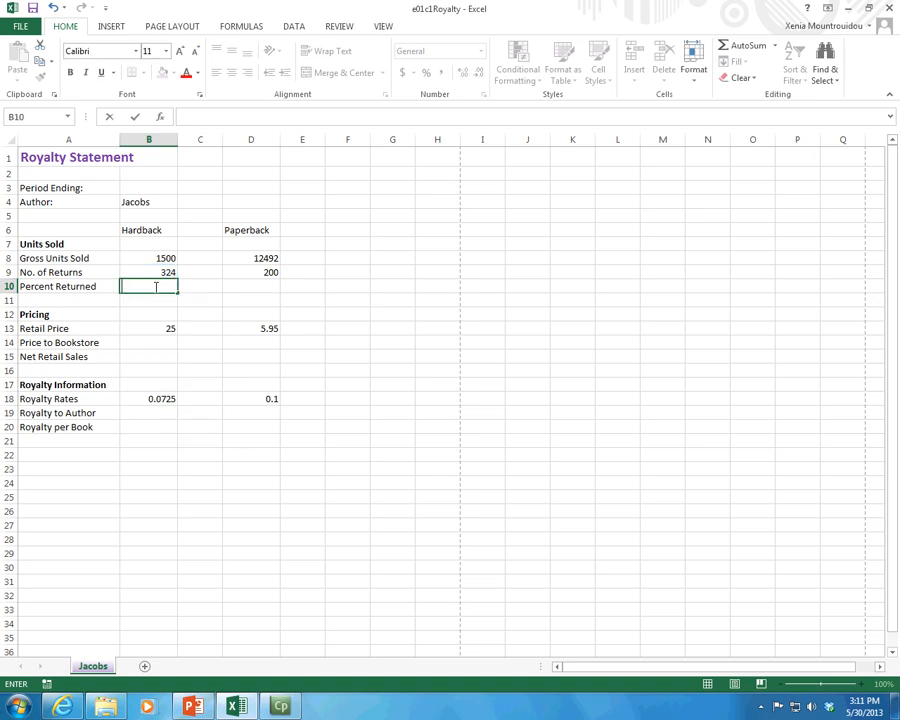
# Step: Enter b9 without an equals sign in cell B10
pyautogui.write('b9')
pyautogui.press('Return')
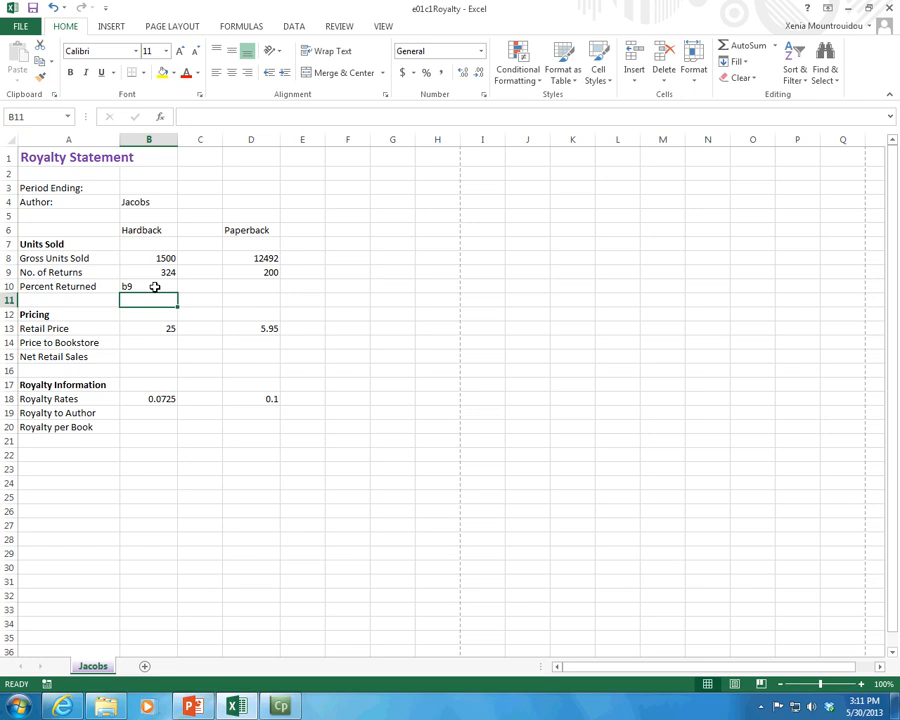
# Step: Turn the b9 entry in B10 into the formula =b9/B8, dividing hardback returns by gross units sold
pyautogui.click(155, 287)
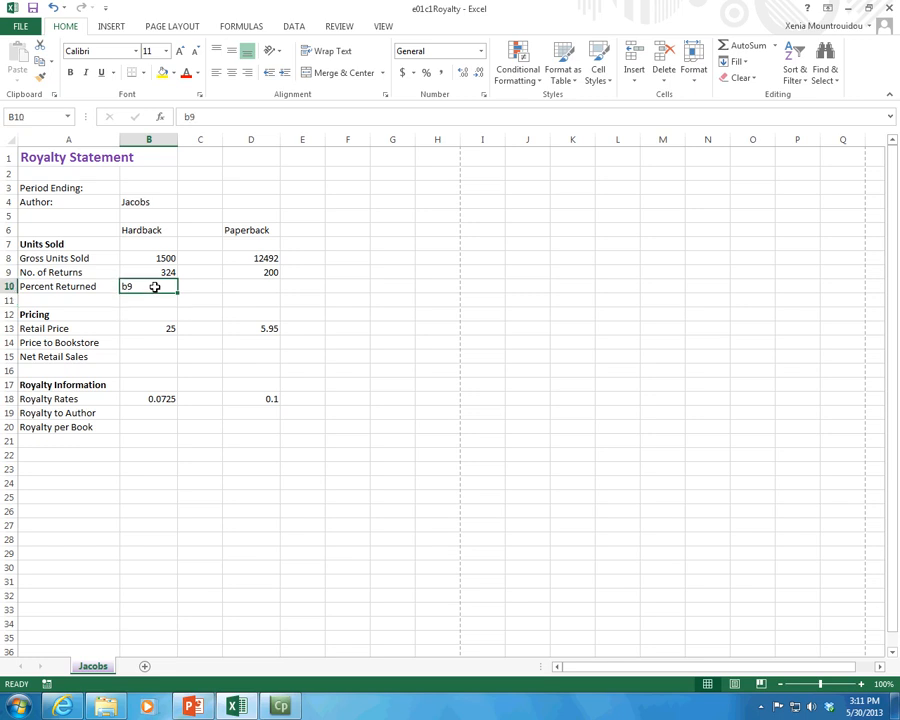
pyautogui.click(186, 117)
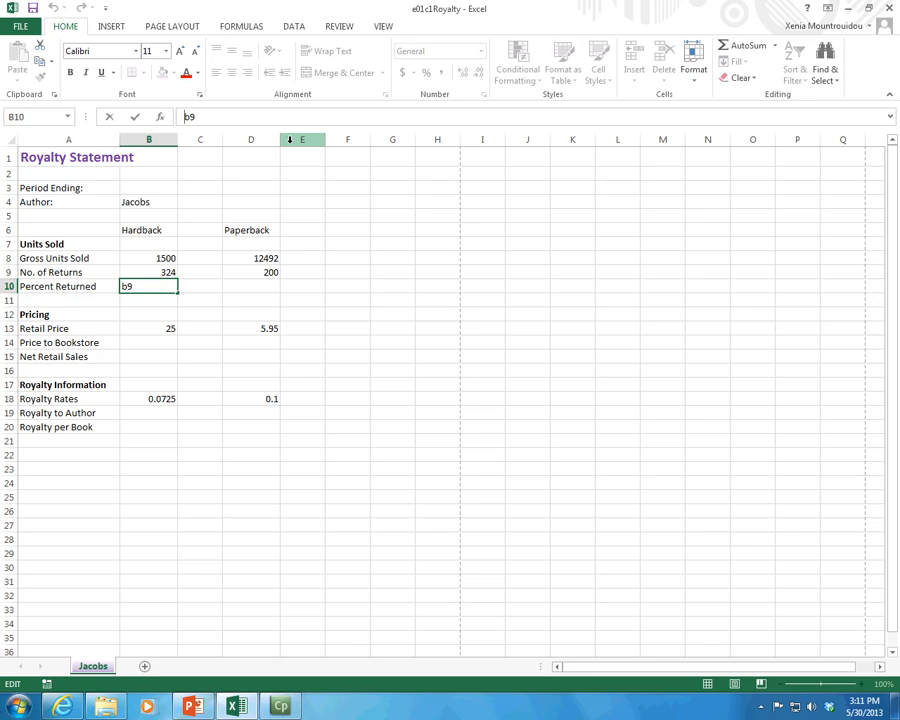
pyautogui.write('=')
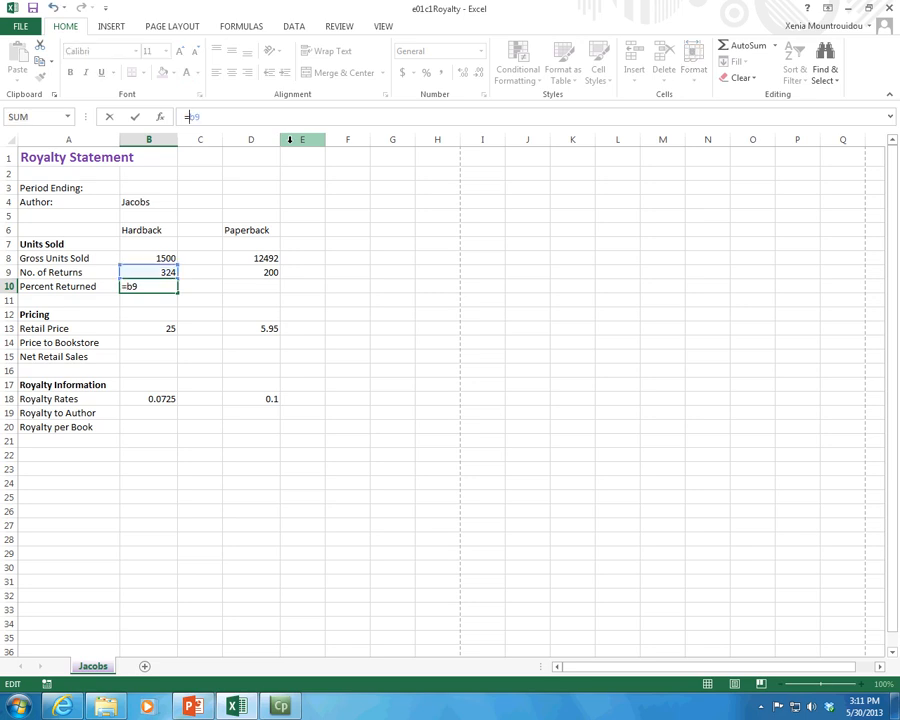
pyautogui.click(146, 288)
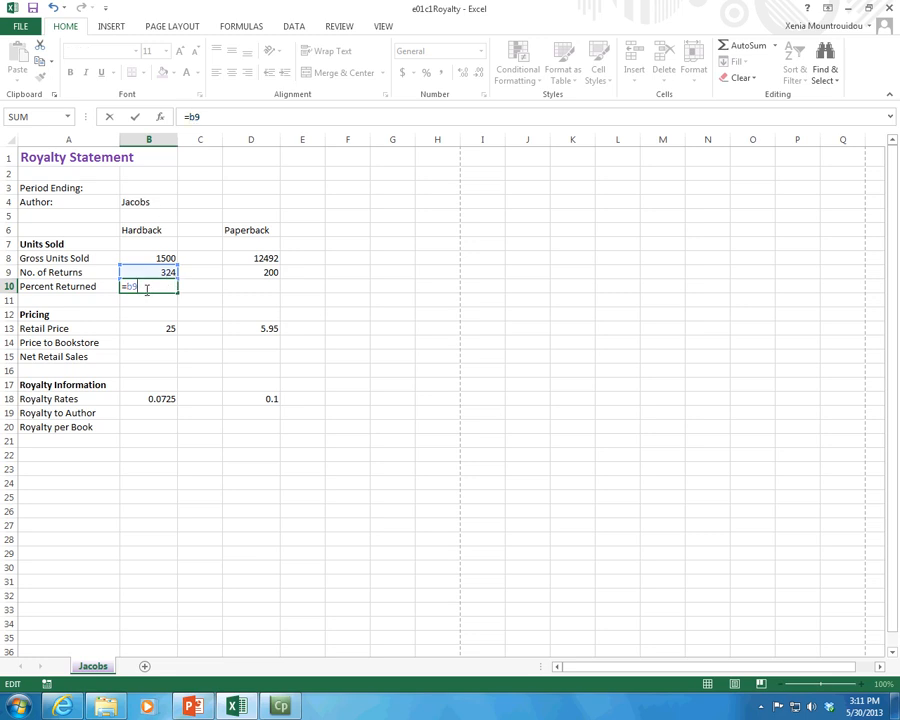
pyautogui.write('/')
pyautogui.click(151, 259)
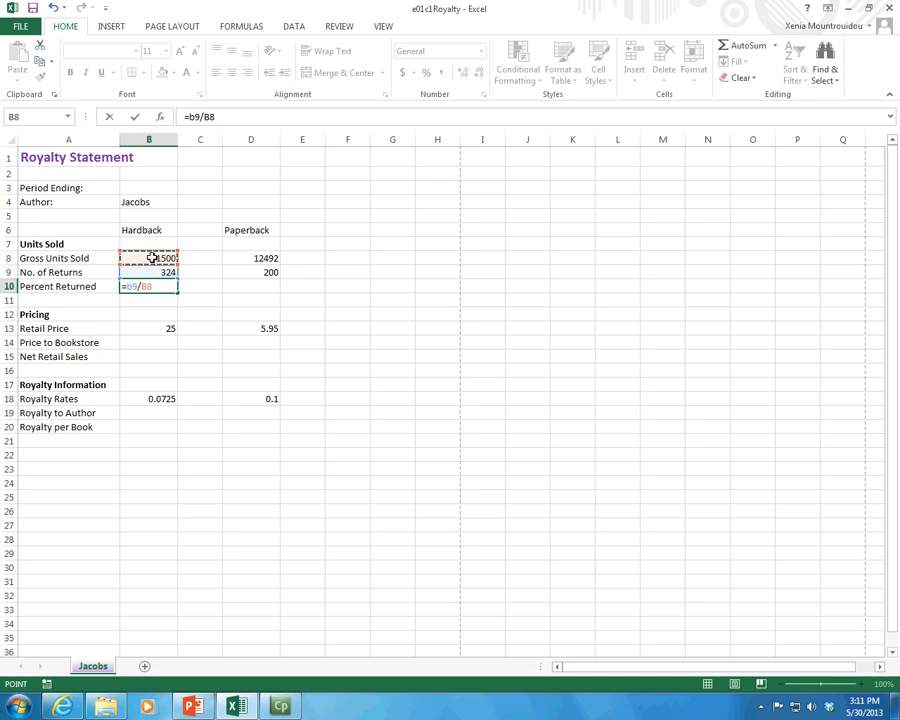
pyautogui.press('Return')
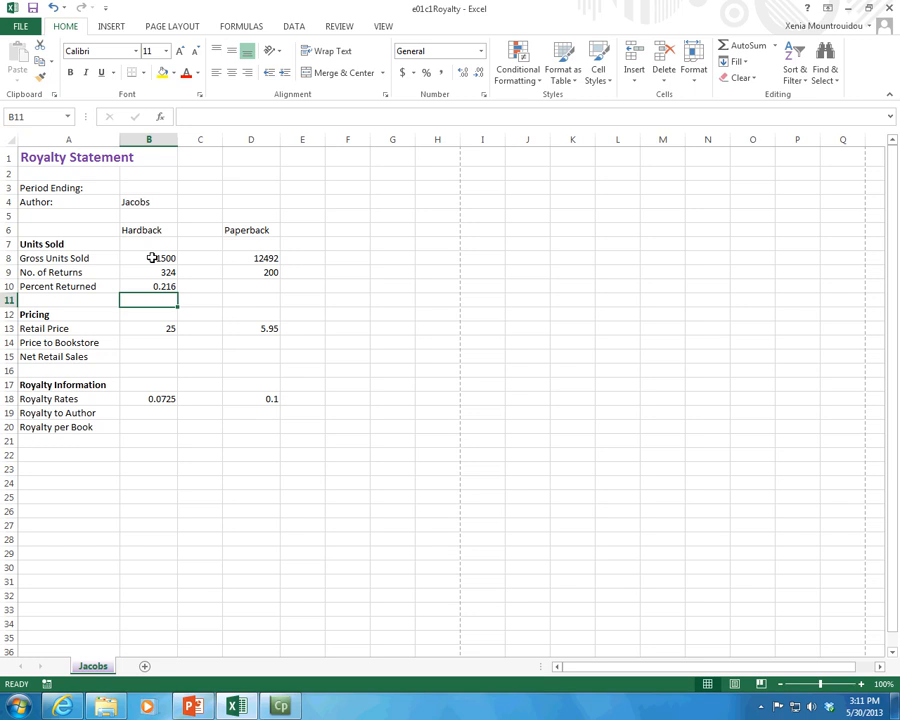
# Step: Format the hardback Percent Returned value in B10 with the Percentage number format
pyautogui.press('Up')
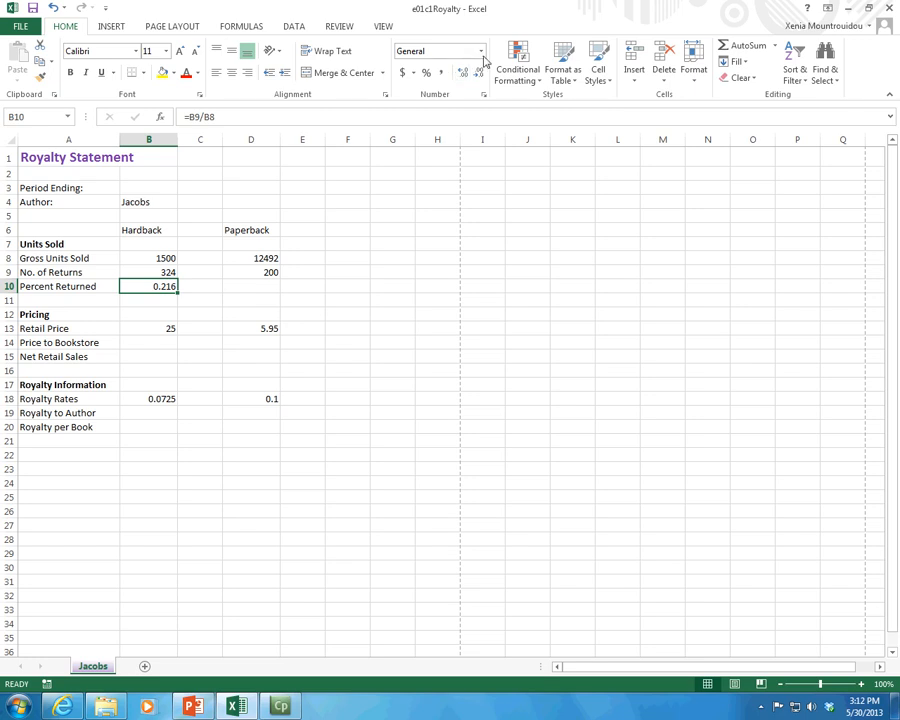
pyautogui.click(413, 76)
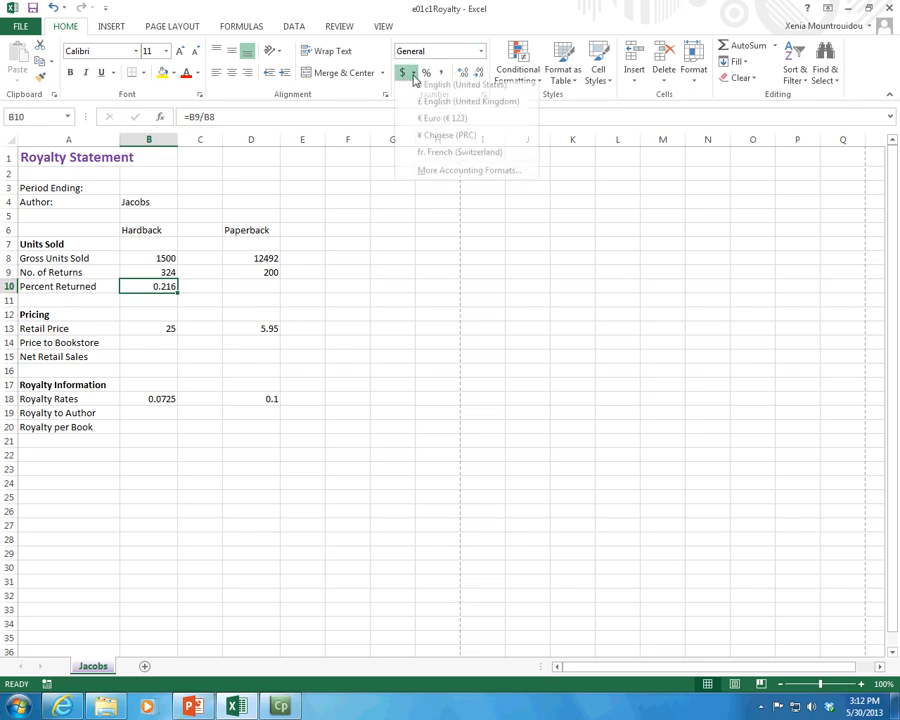
pyautogui.click(413, 76)
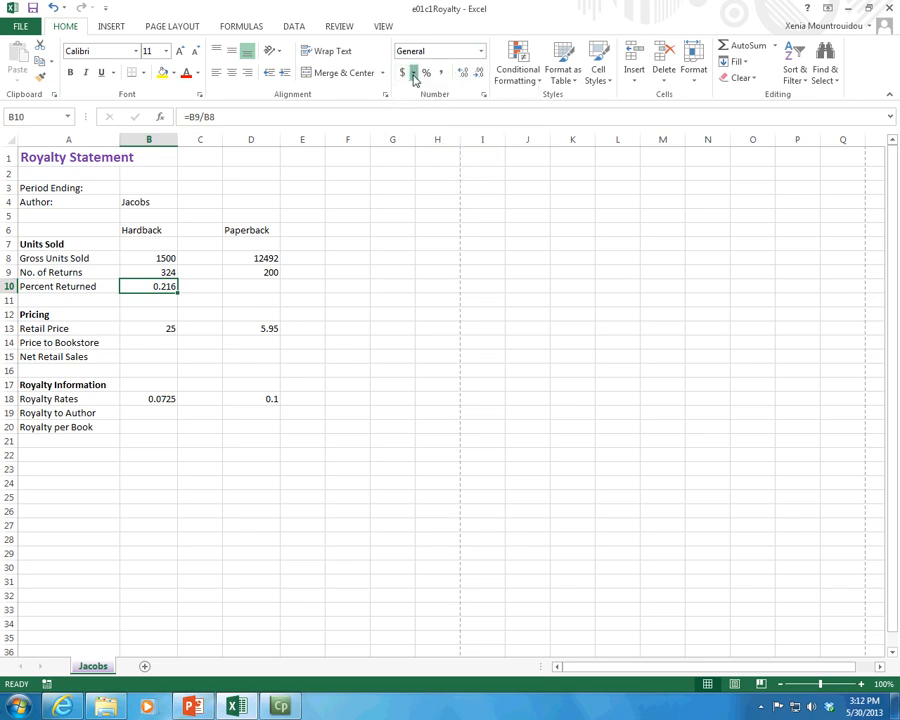
pyautogui.click(480, 52)
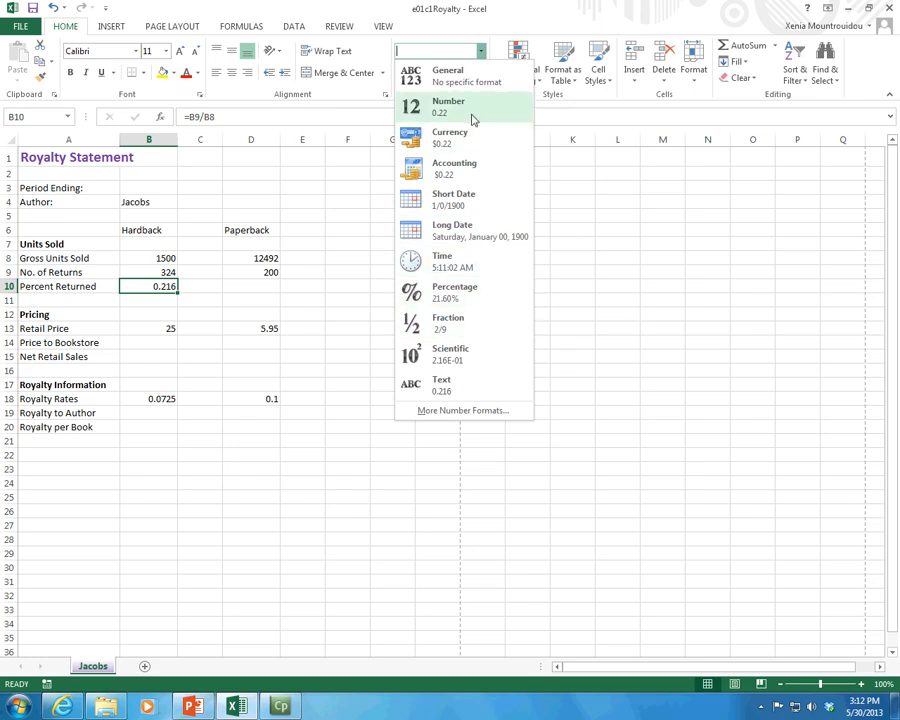
pyautogui.click(474, 26)
pyautogui.click(426, 75)
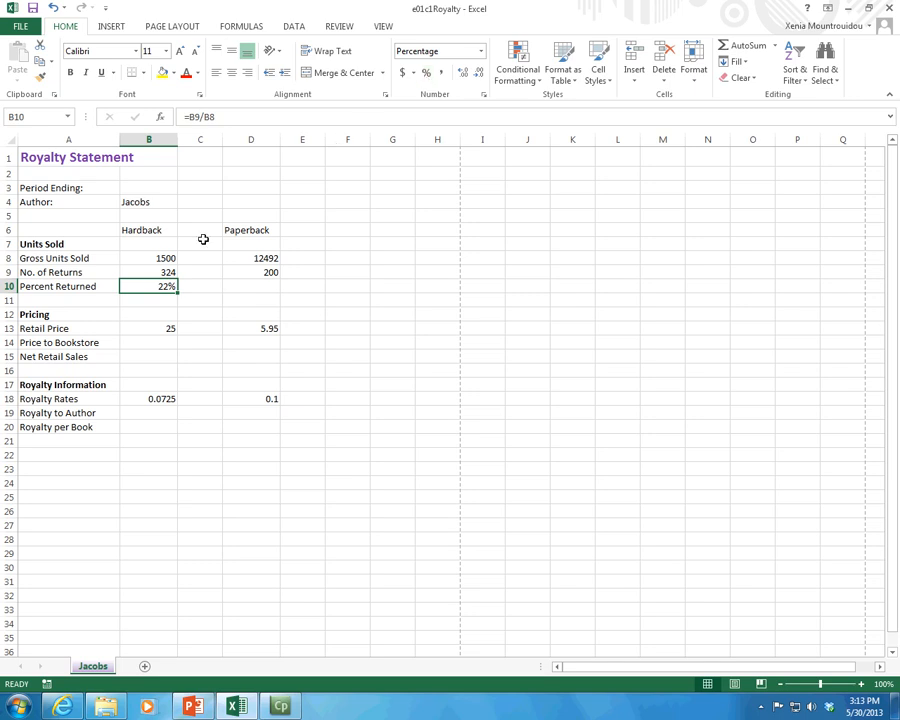
# Step: Enter the formula =1500/324 with fixed numbers in cell B11, below the hardback percentage
pyautogui.click(161, 300)
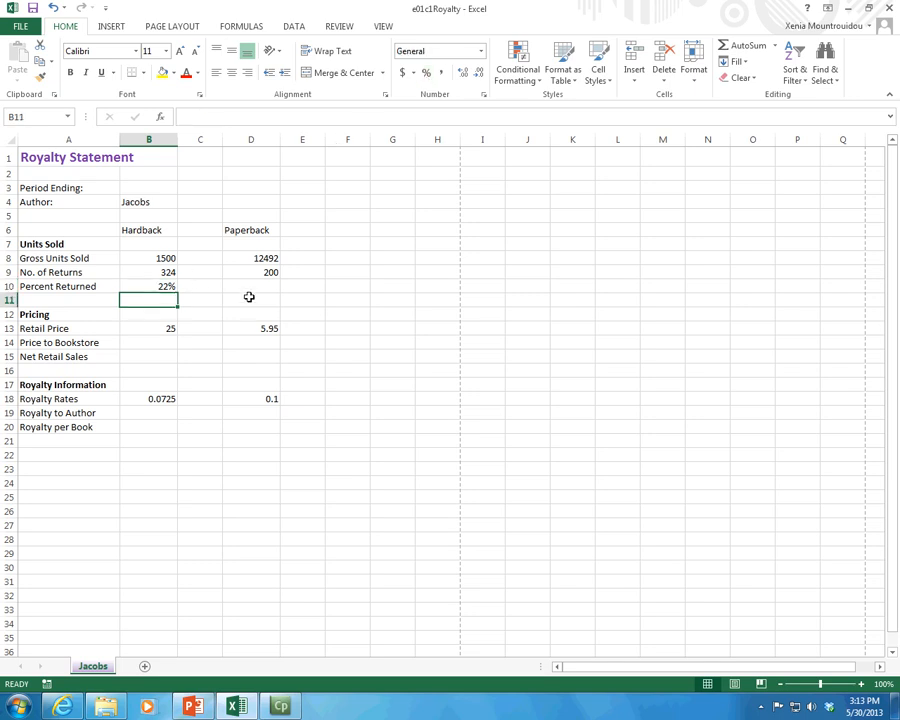
pyautogui.write('=1500')
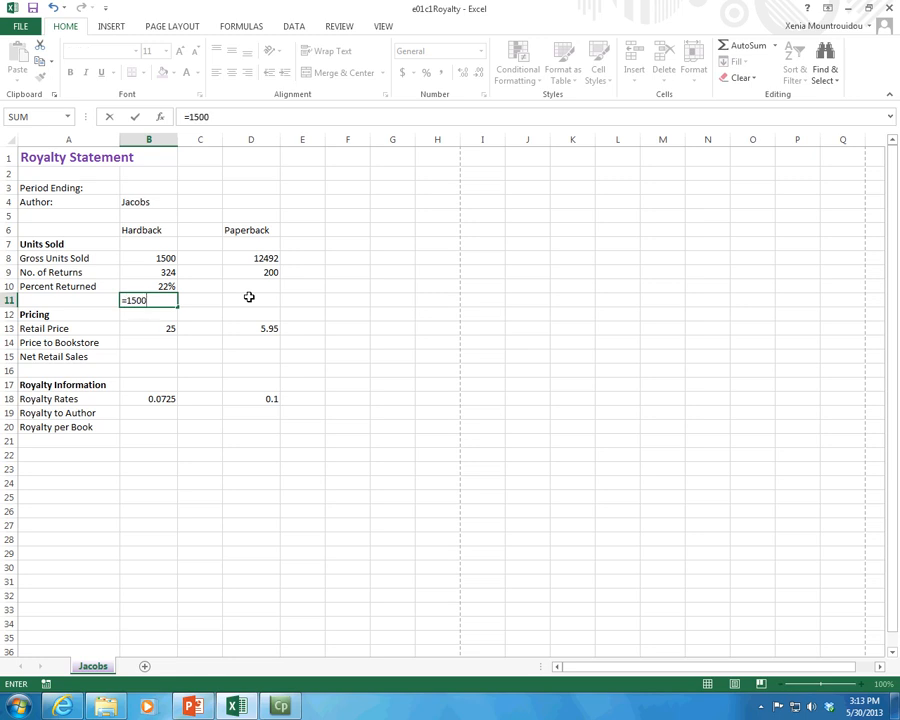
pyautogui.write('/324')
pyautogui.press('Return')
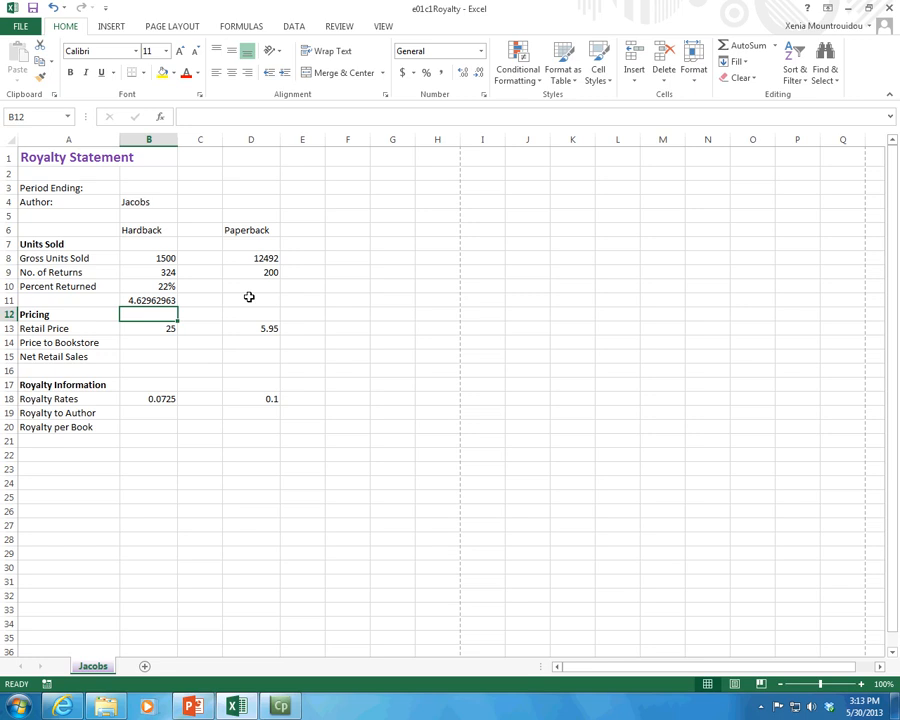
# Step: Correct the fixed-number formula in B11 to =324/1500 and format the cell with the Percentage number format
pyautogui.press('Up')
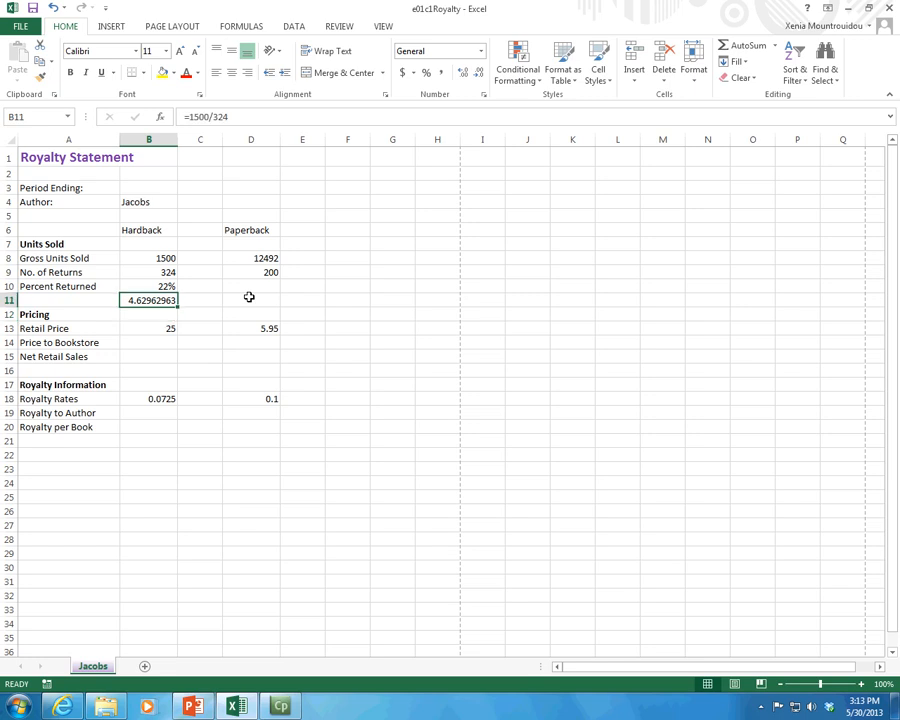
pyautogui.click(215, 116)
pyautogui.press('BackSpace')
pyautogui.press('BackSpace')
pyautogui.press('BackSpace')
pyautogui.press('BackSpace')
pyautogui.press('BackSpace')
pyautogui.press('Right')
pyautogui.press('Right')
pyautogui.press('Right')
pyautogui.write('/1500')
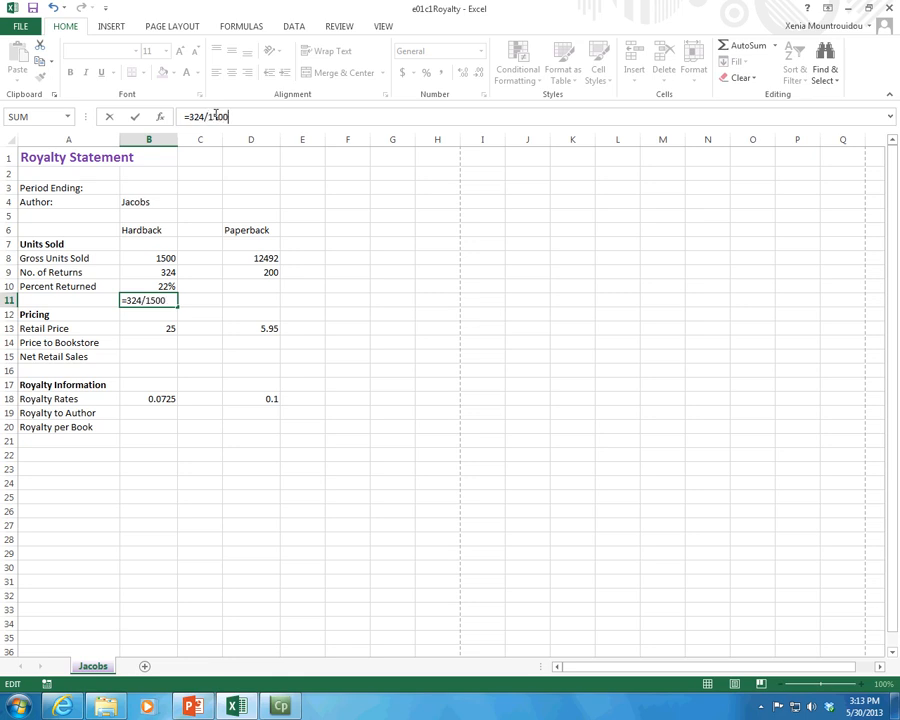
pyautogui.hotkey('ctrl', 'Return')
pyautogui.press('Return')
pyautogui.press('Up')
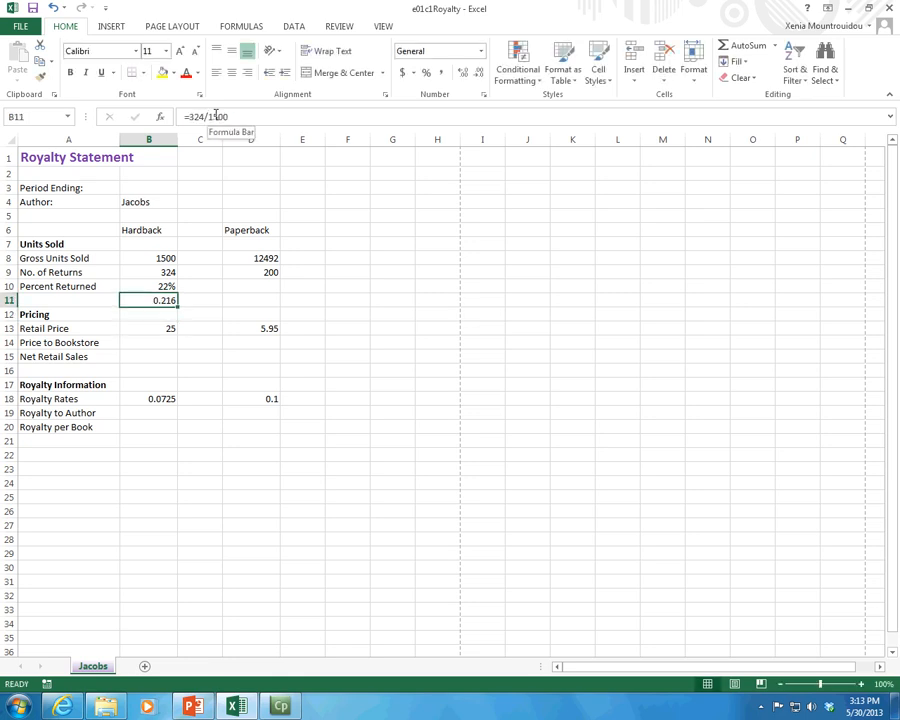
pyautogui.click(426, 73)
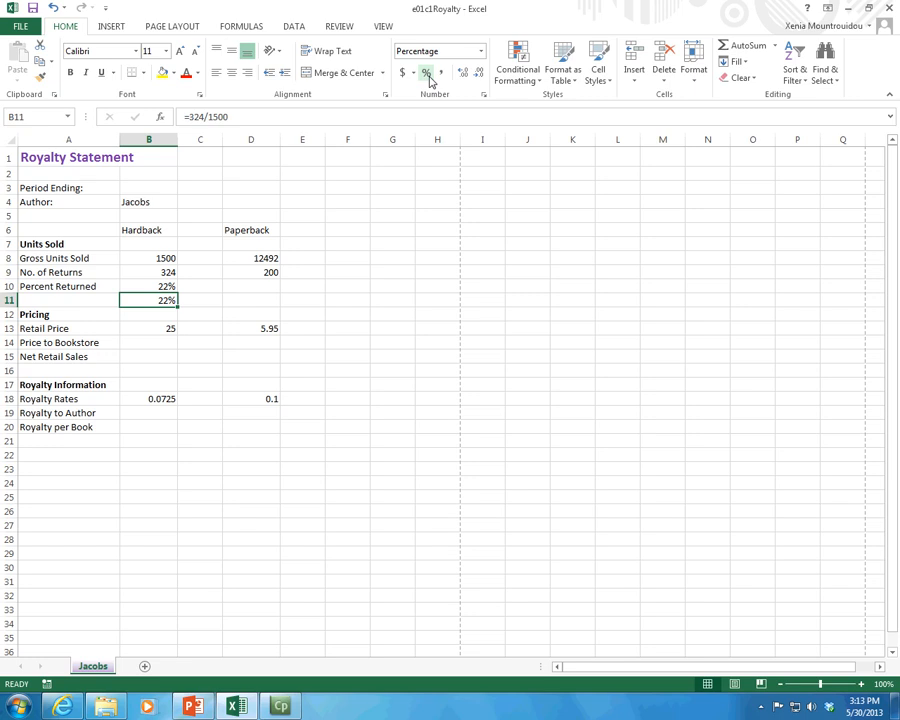
# Step: Check the hardback Percent Returned formula in B10, and set the hardback Gross Units Sold in B8 to 1600
pyautogui.click(164, 286)
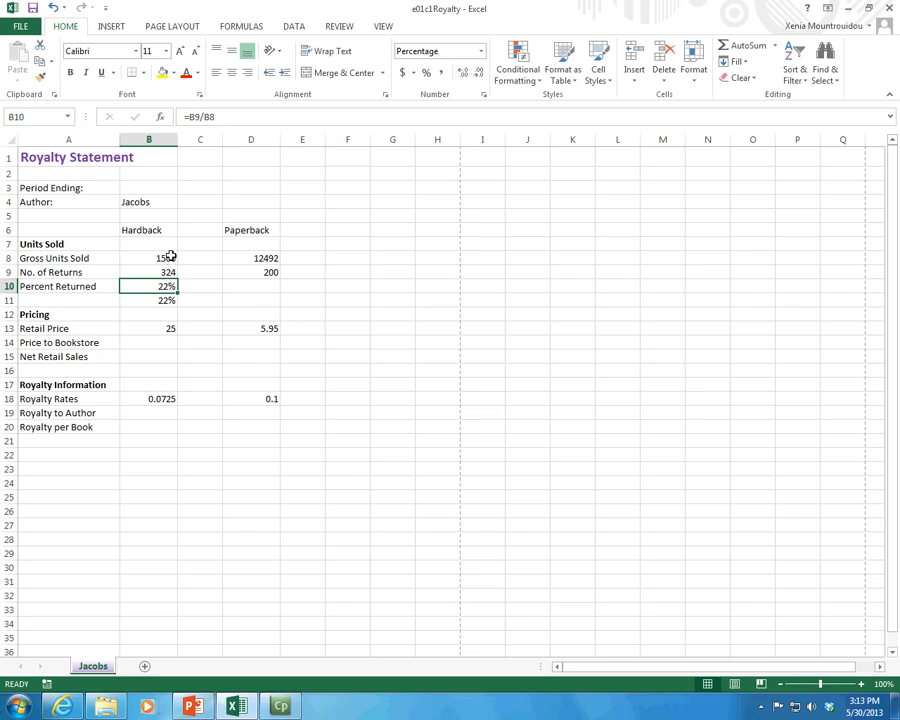
pyautogui.click(171, 256)
pyautogui.click(244, 119)
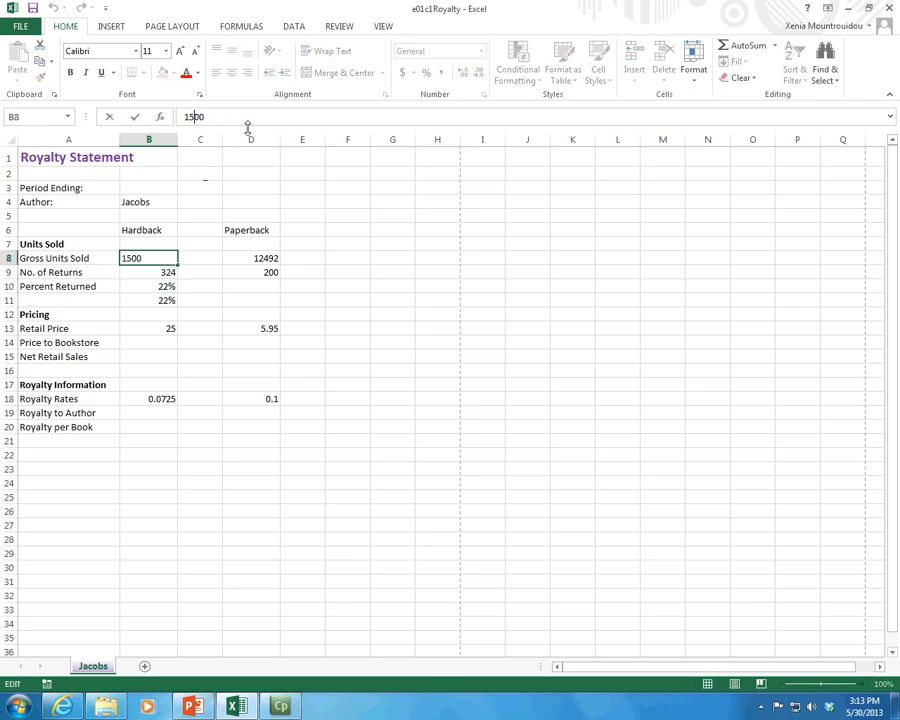
pyautogui.press('BackSpace')
pyautogui.press('BackSpace')
pyautogui.press('BackSpace')
pyautogui.write('600')
pyautogui.hotkey('ctrl', 'Return')
pyautogui.press('Down')
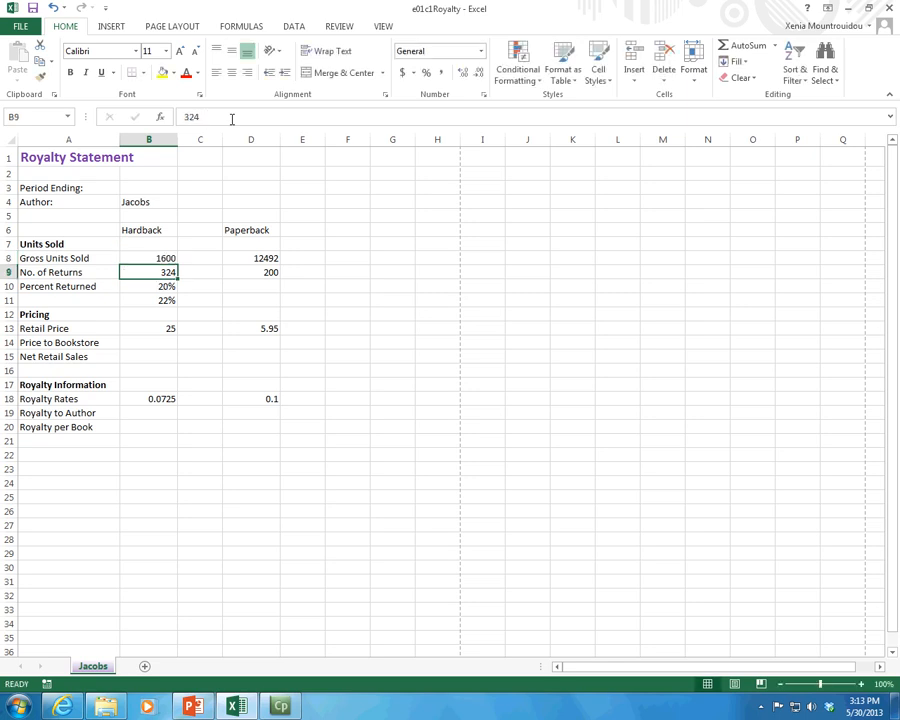
# Step: Set the hardback No. of Returns in B9 to 325
pyautogui.click(241, 112)
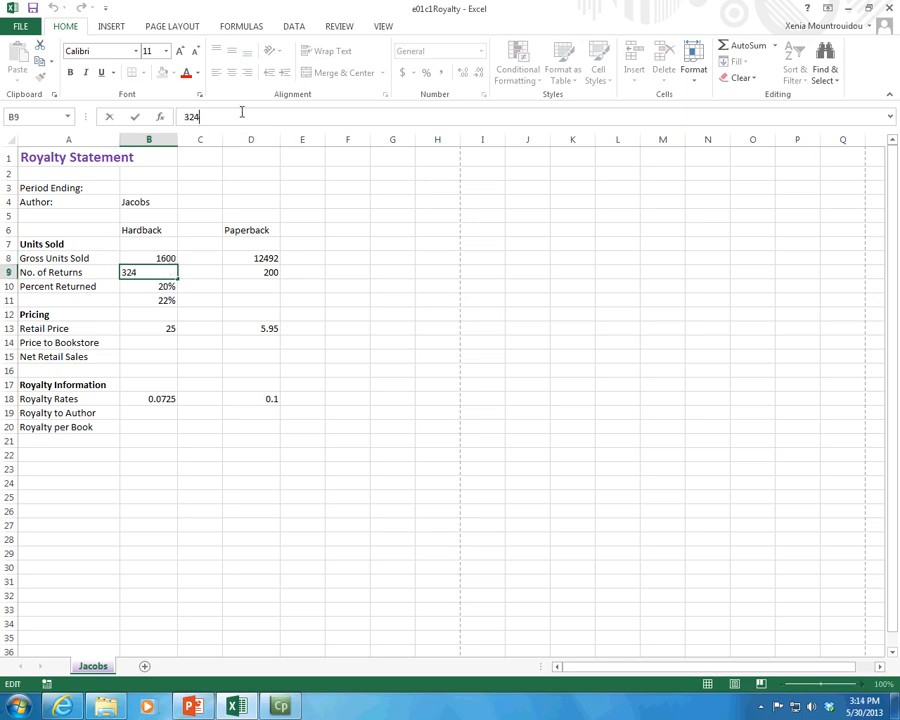
pyautogui.press('BackSpace')
pyautogui.write('5')
pyautogui.press('Return')
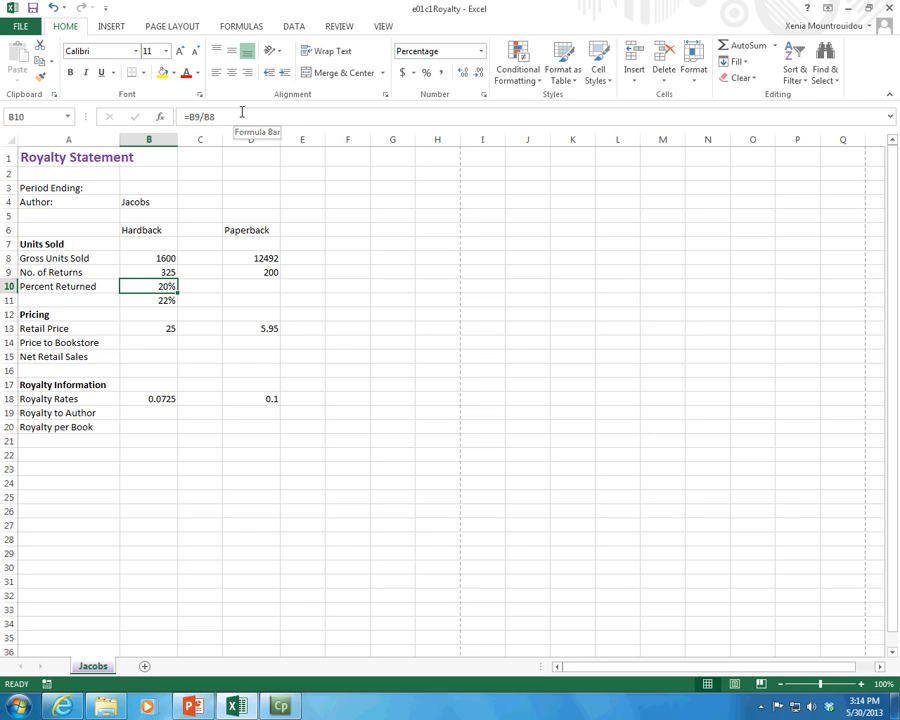
# Step: Update the fixed numbers in the B11 formula to =325/1600 to match the changed units sold and returns
pyautogui.press('Down')
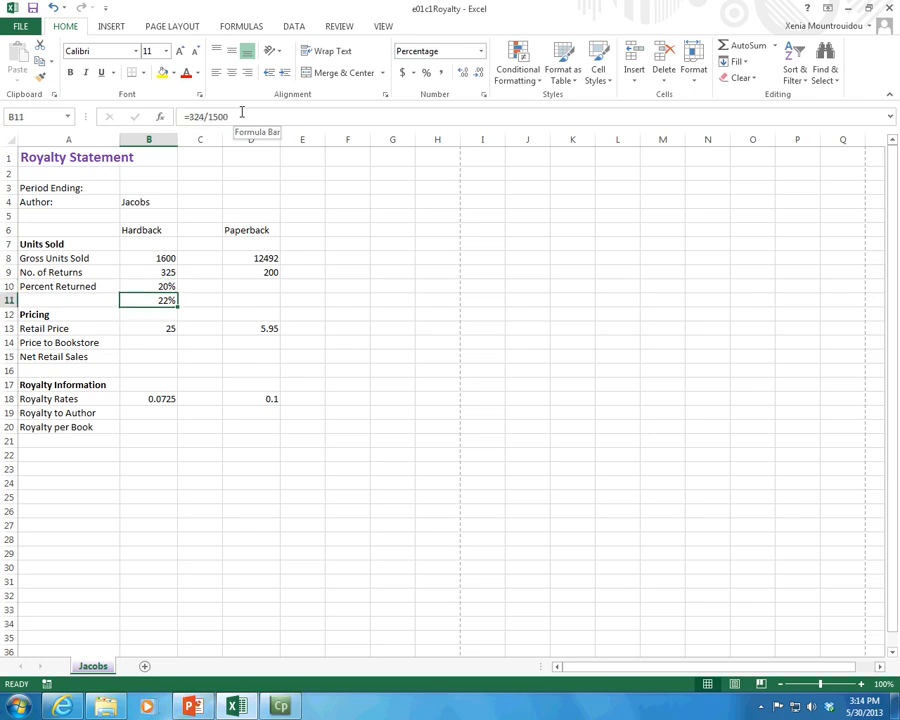
pyautogui.moveTo(248, 114); pyautogui.dragTo(184, 100)
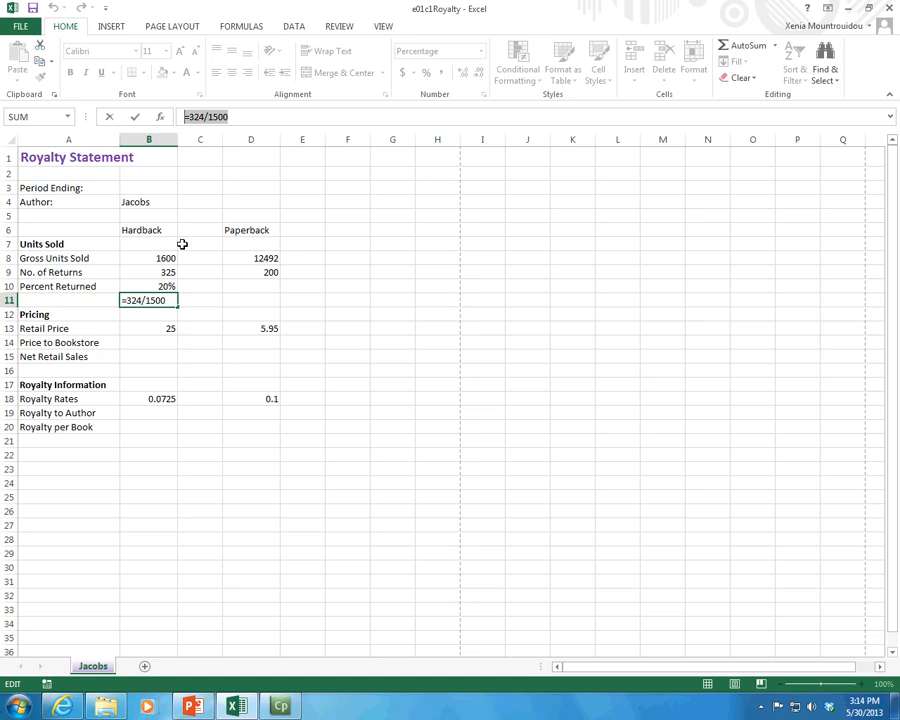
pyautogui.click(142, 299)
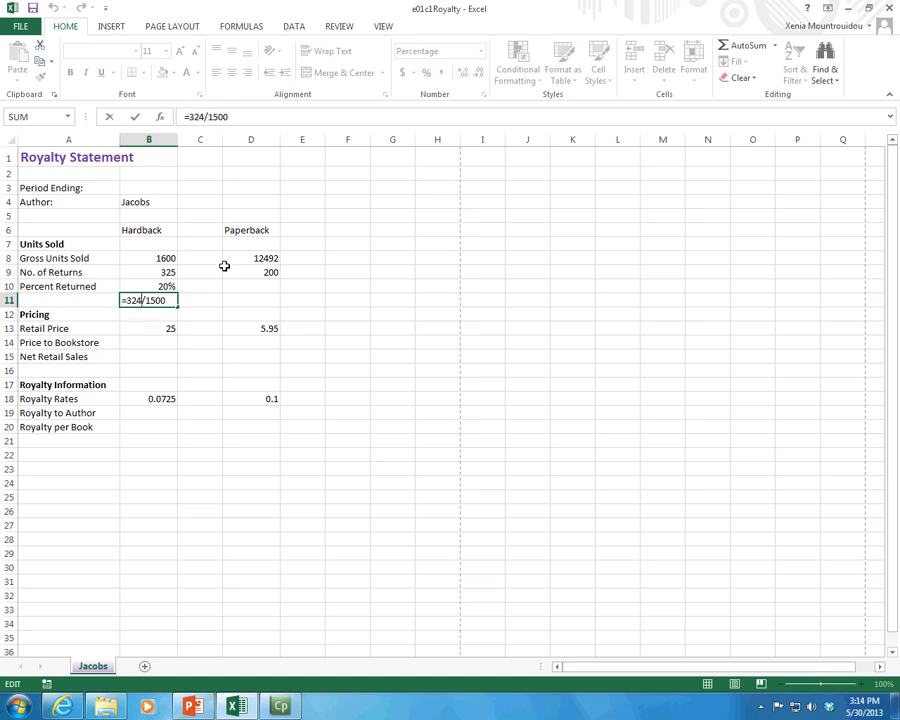
pyautogui.press('BackSpace')
pyautogui.write('5')
pyautogui.press('Right')
pyautogui.press('Delete')
pyautogui.write('6')
pyautogui.press('Return')
pyautogui.press('Up')
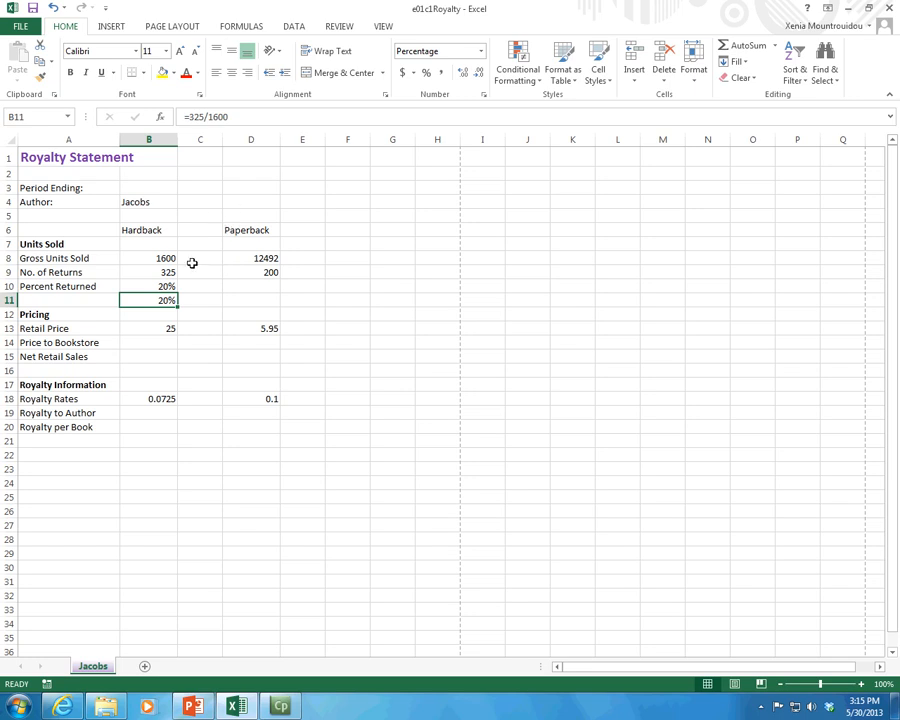
# Step: Remove the fixed-number formula from B11, keeping only the cell-reference formula in B10
pyautogui.moveTo(230, 116); pyautogui.dragTo(181, 116)
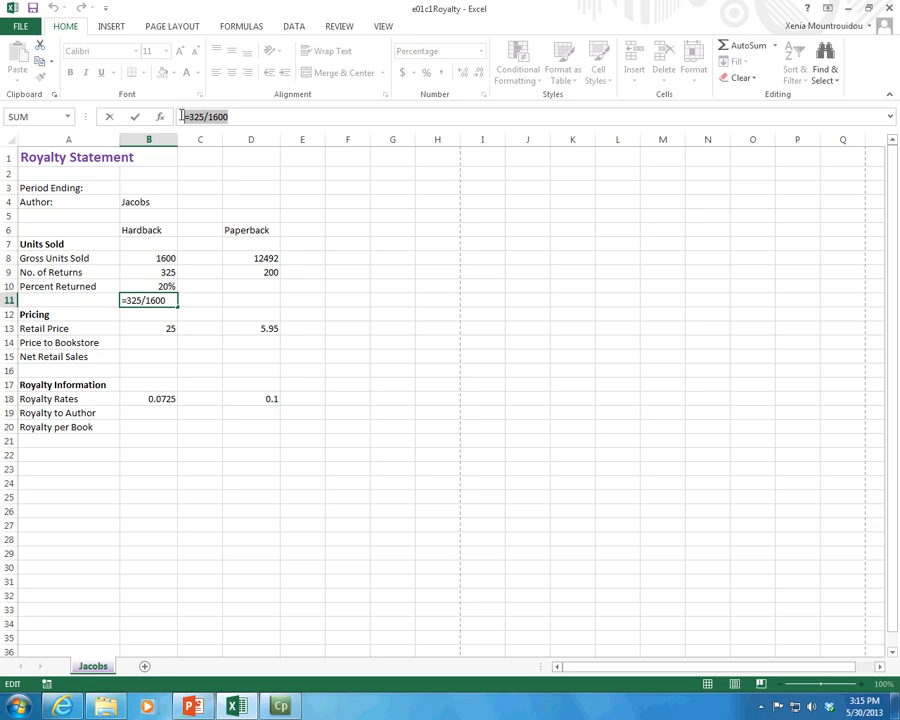
pyautogui.press('BackSpace')
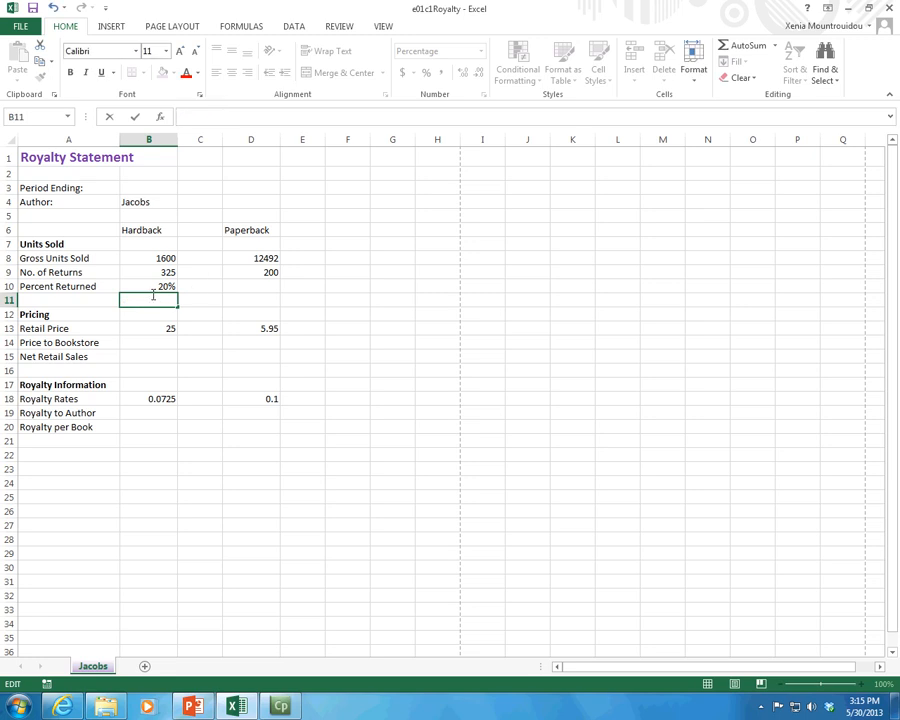
pyautogui.click(138, 281)
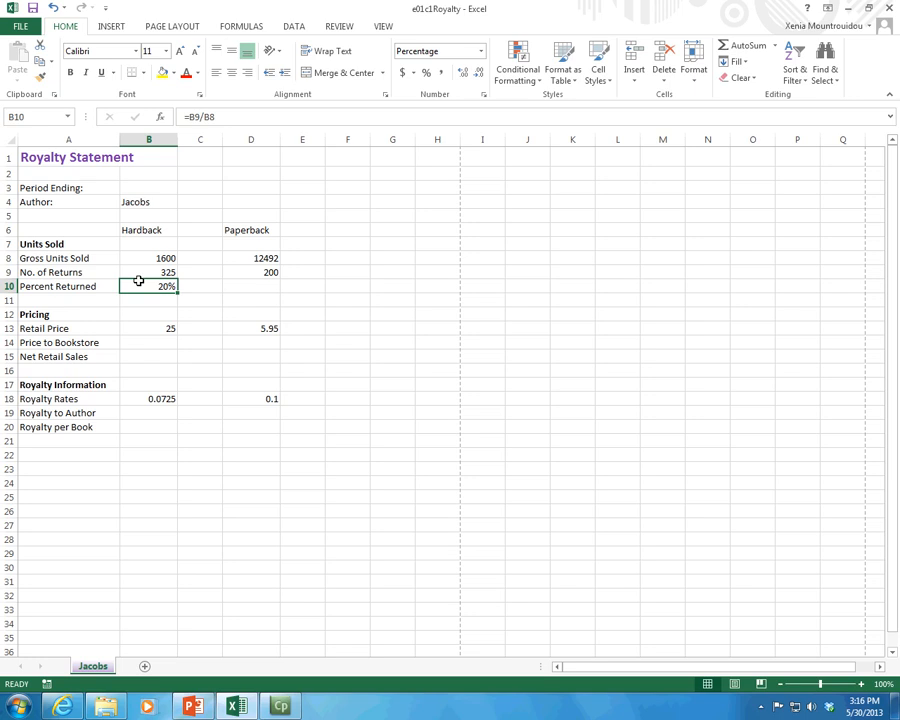
# Step: Display formulas instead of results in the worksheet, and inspect the cells that the B10 formula refers to
pyautogui.hotkey('ctrl', '`')
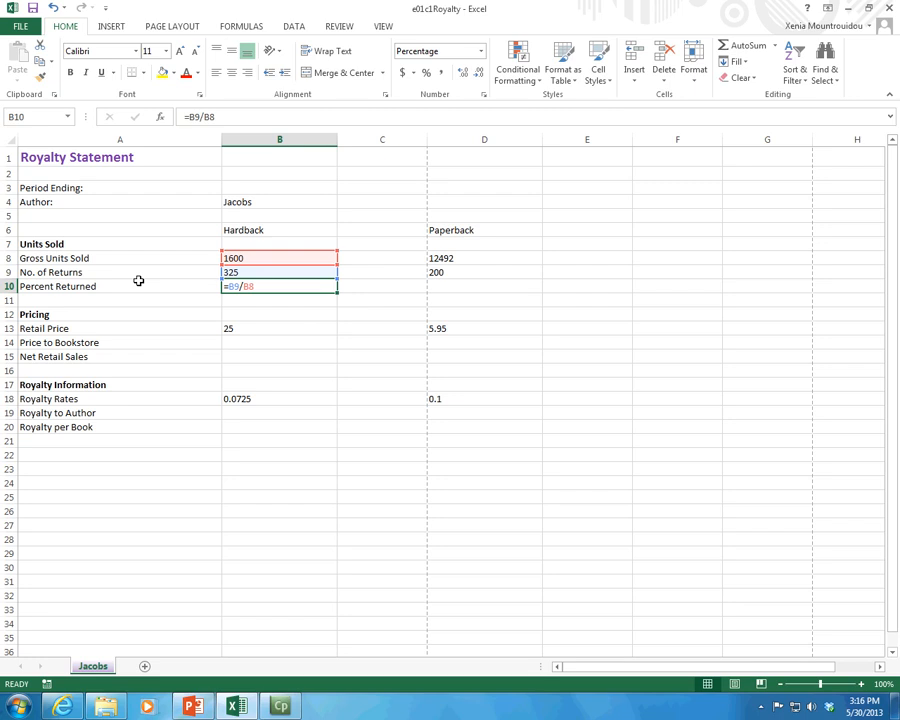
pyautogui.click(283, 326)
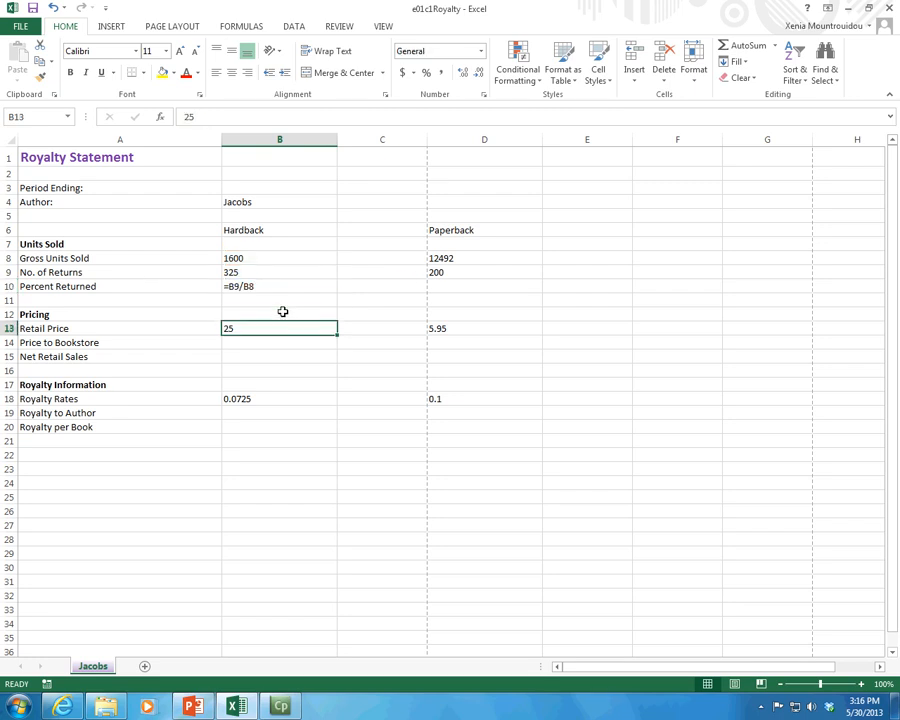
pyautogui.click(296, 286)
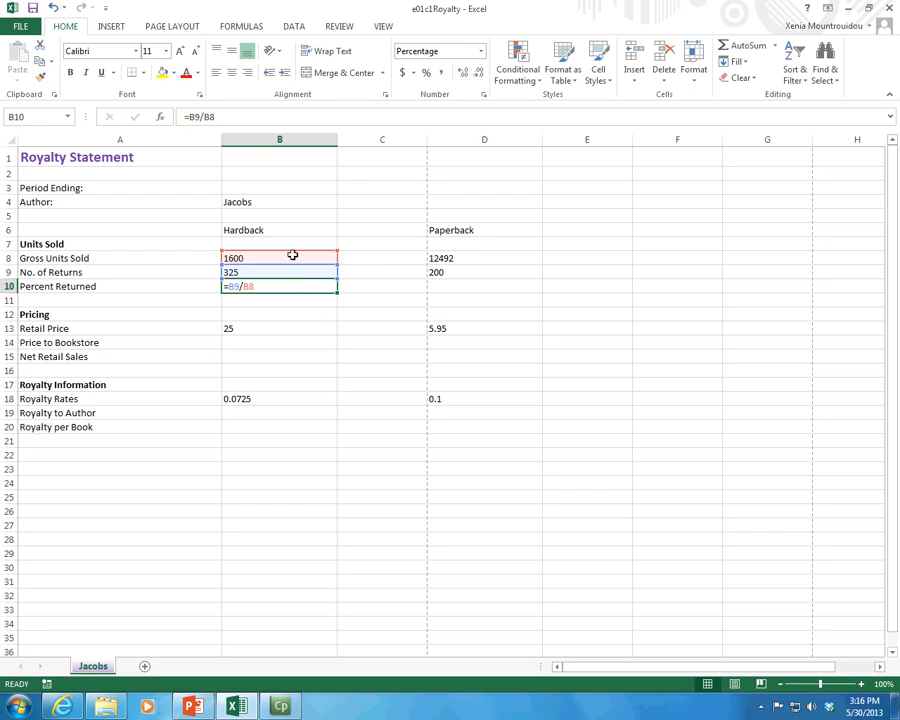
pyautogui.click(292, 257)
pyautogui.click(298, 267)
pyautogui.doubleClick(296, 286)
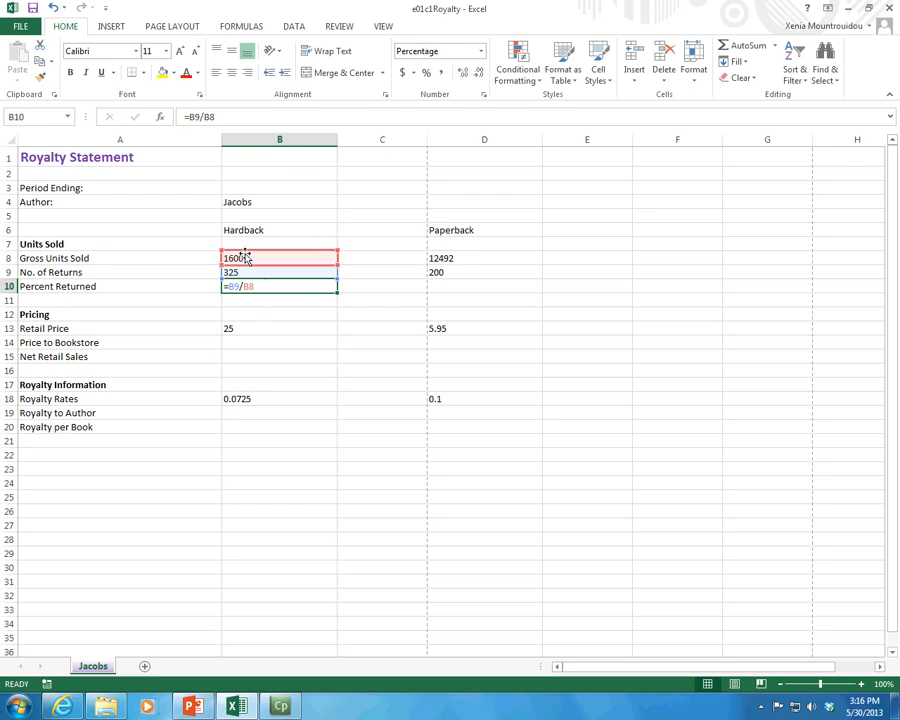
# Step: Toggle Show Formulas off and on to compare the worksheet's results with its formulas, ending with formulas displayed
pyautogui.click(237, 26)
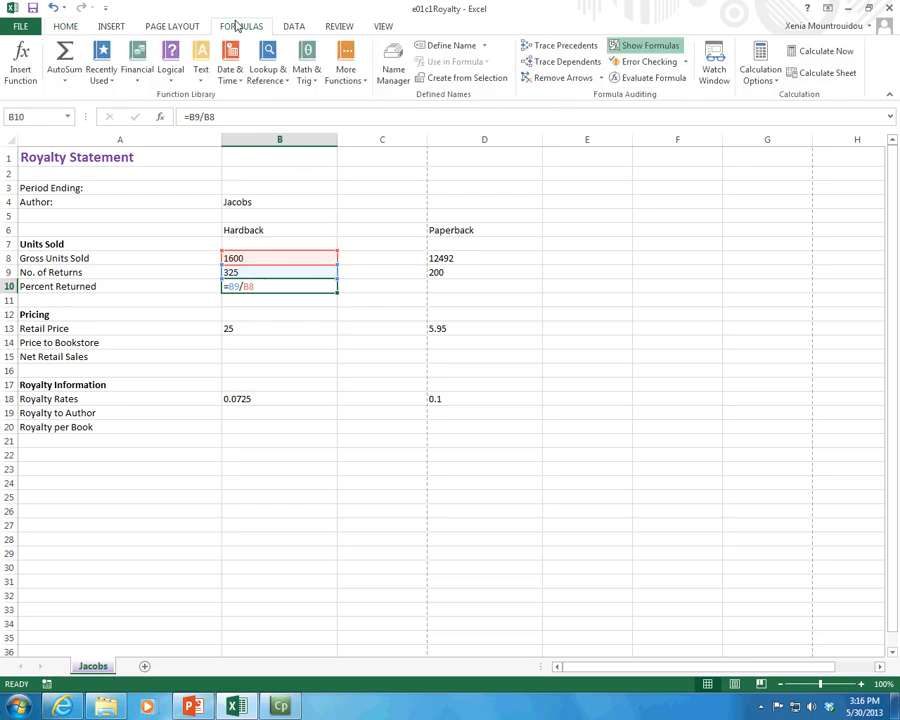
pyautogui.click(650, 50)
pyautogui.click(649, 50)
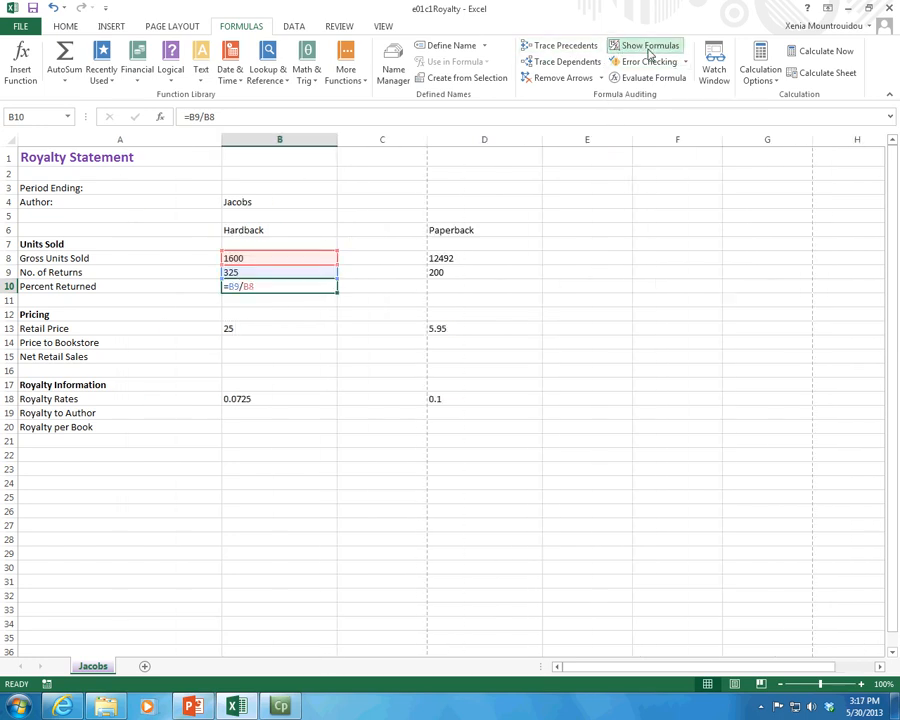
pyautogui.click(649, 50)
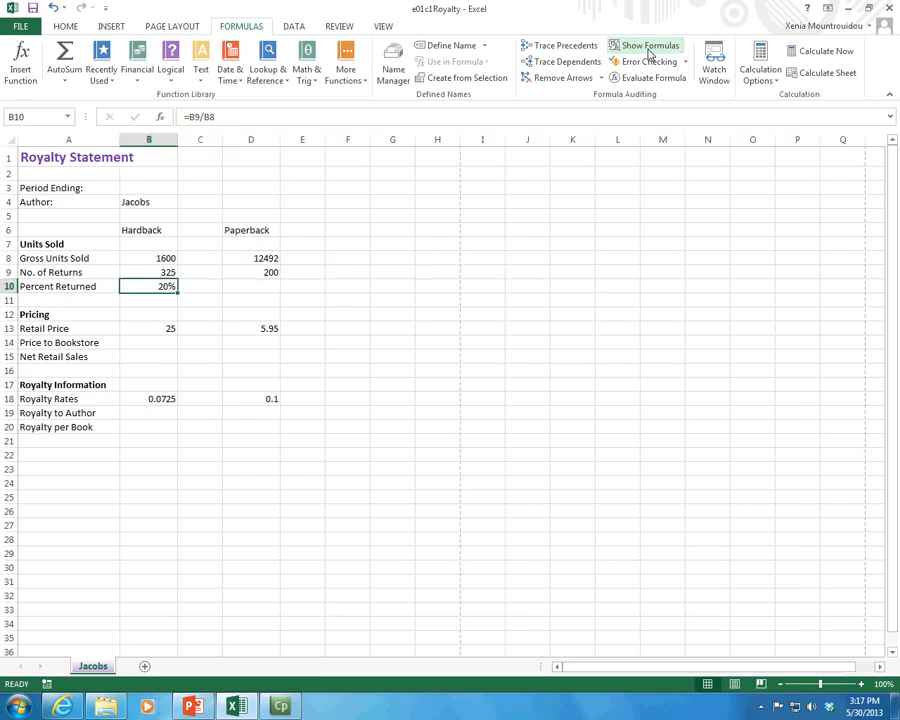
pyautogui.click(650, 50)
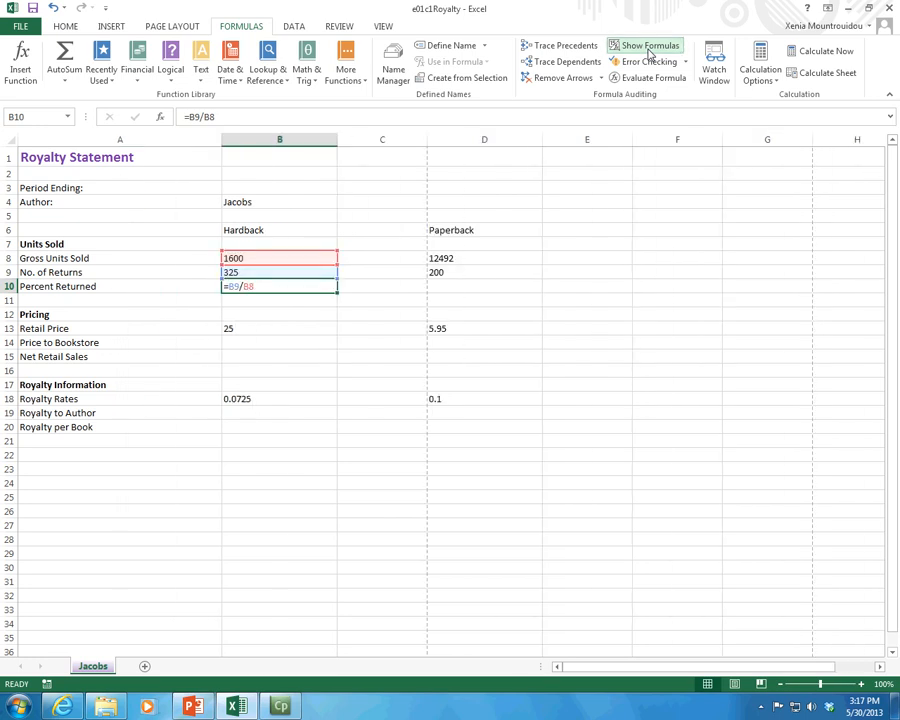
# Step: Preview how the worksheet prints with its formulas displayed, and return to the sheet
pyautogui.click(20, 27)
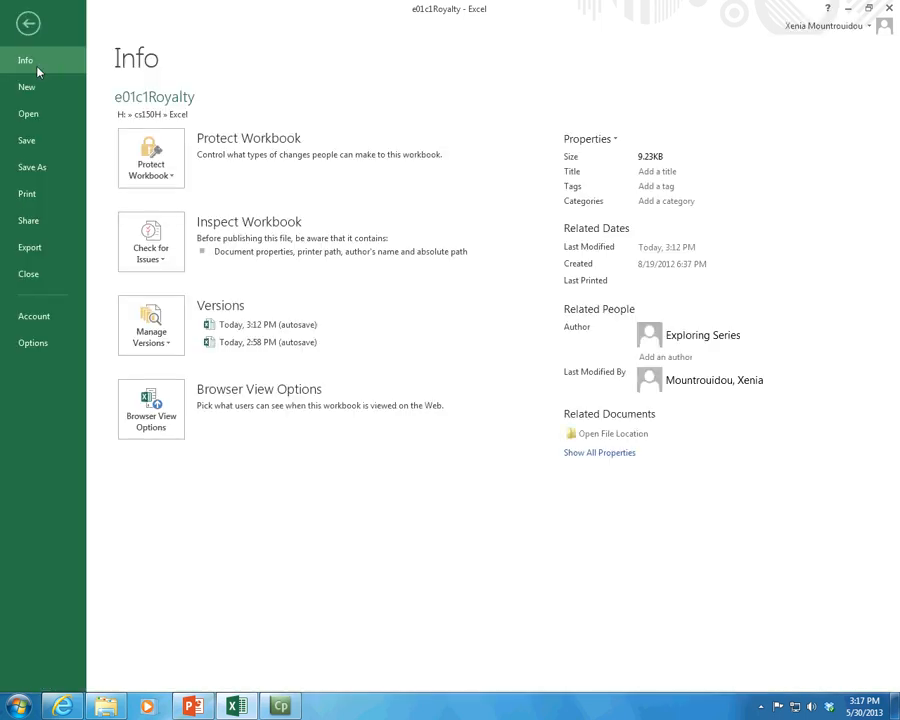
pyautogui.click(31, 195)
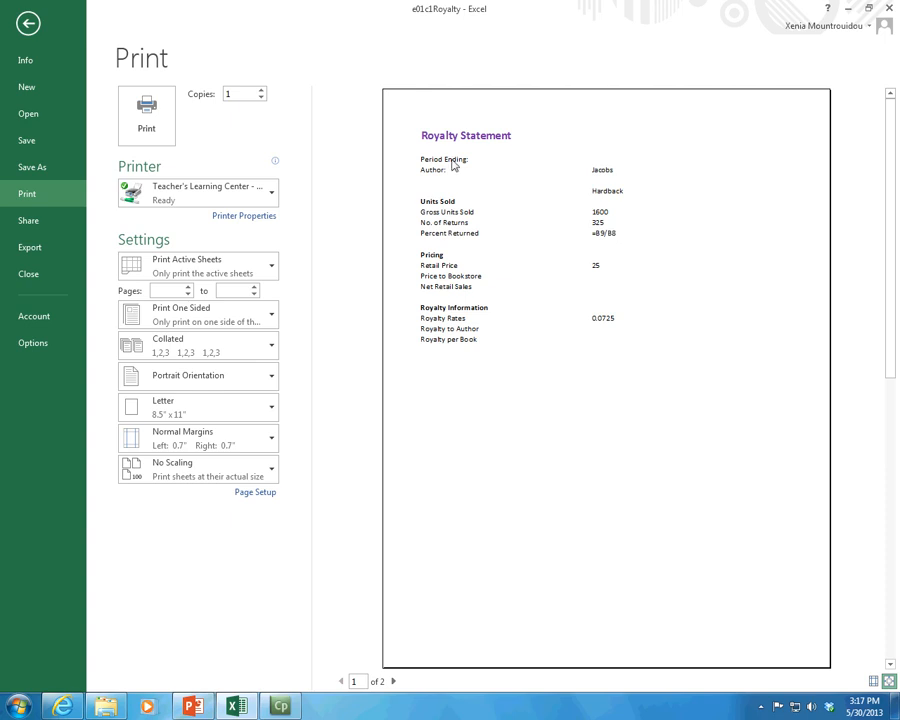
pyautogui.click(16, 30)
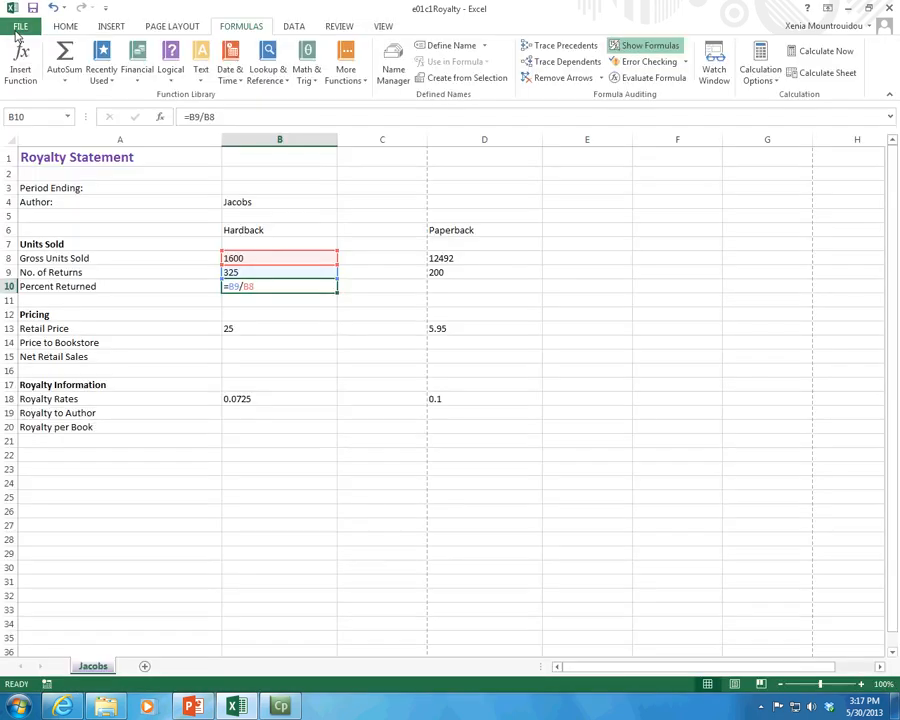
# Step: Hide the empty column C between the Hardback and Paperback columns, and undo the hiding
pyautogui.click(345, 372)
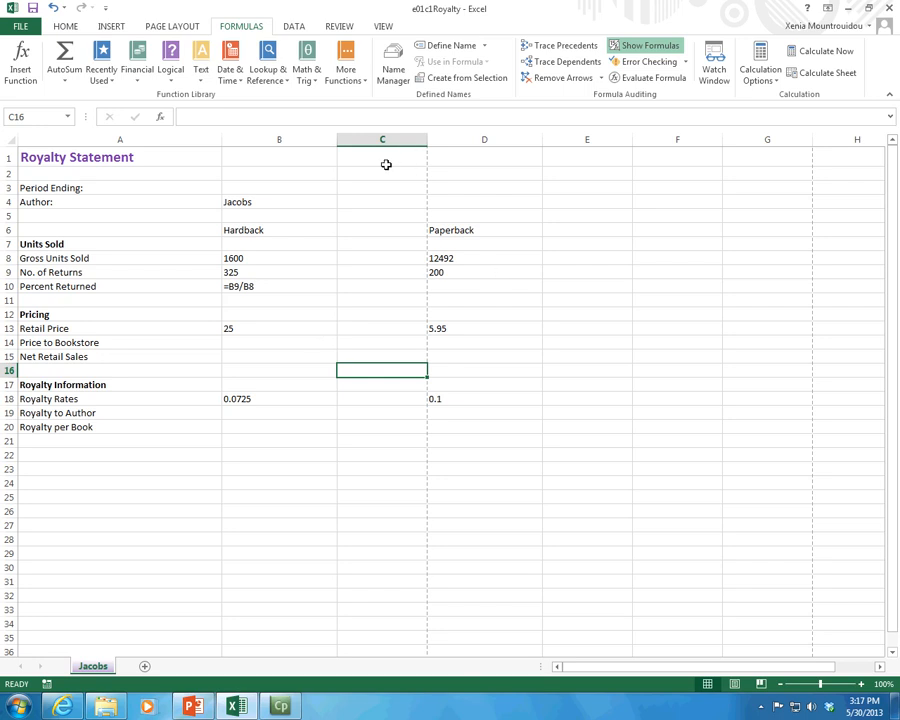
pyautogui.click(350, 255)
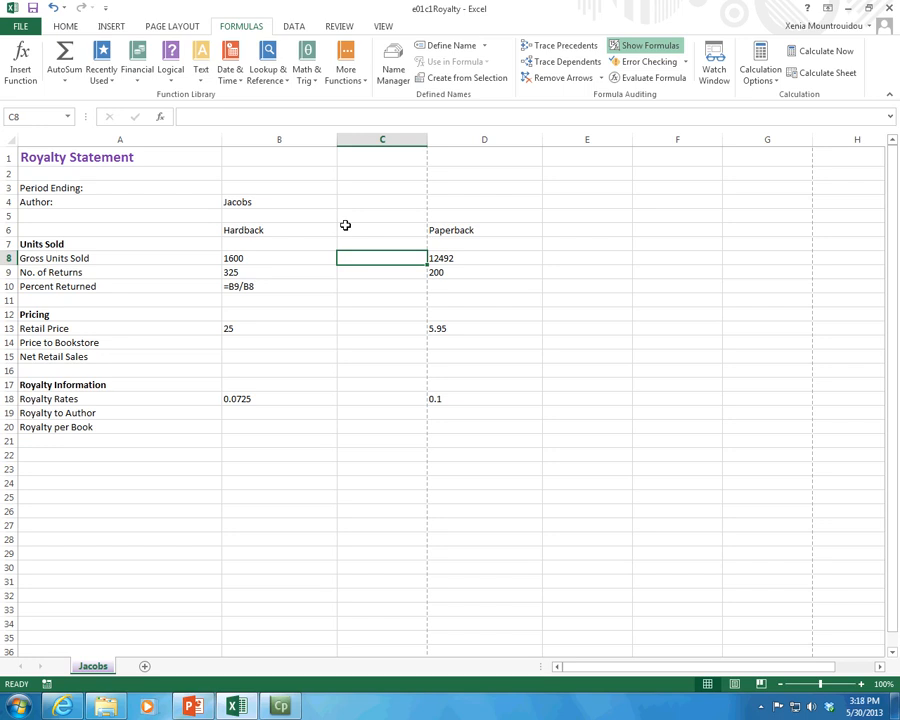
pyautogui.click(368, 139)
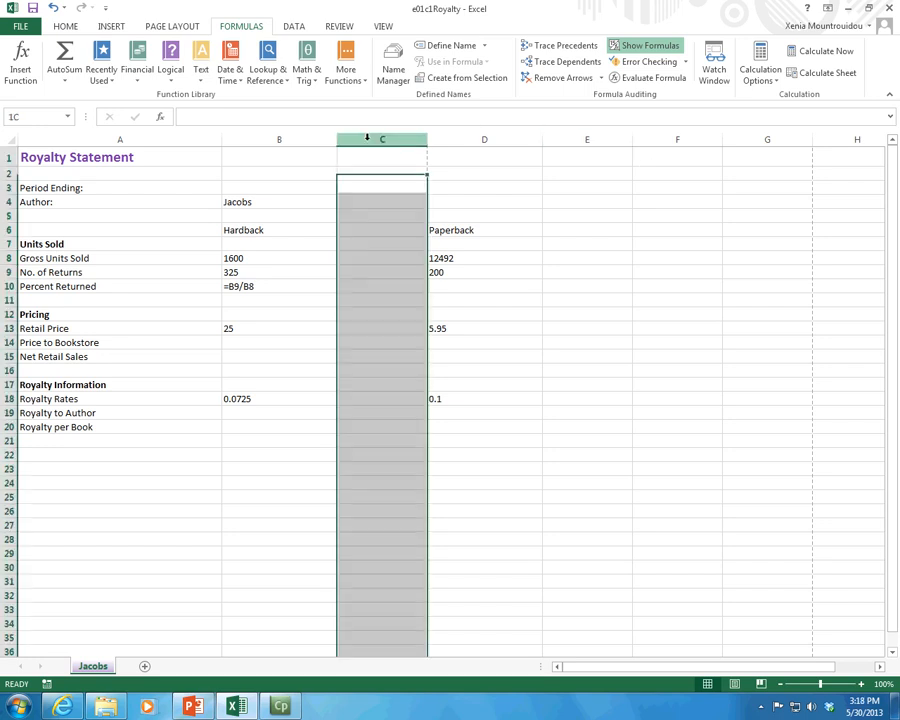
pyautogui.click(410, 204)
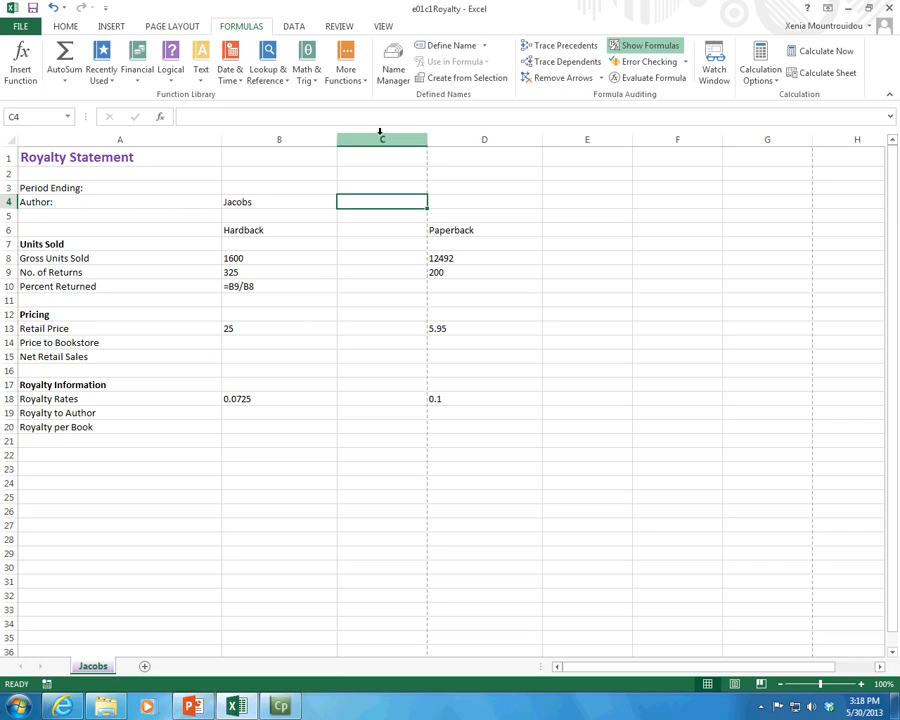
pyautogui.click(381, 137)
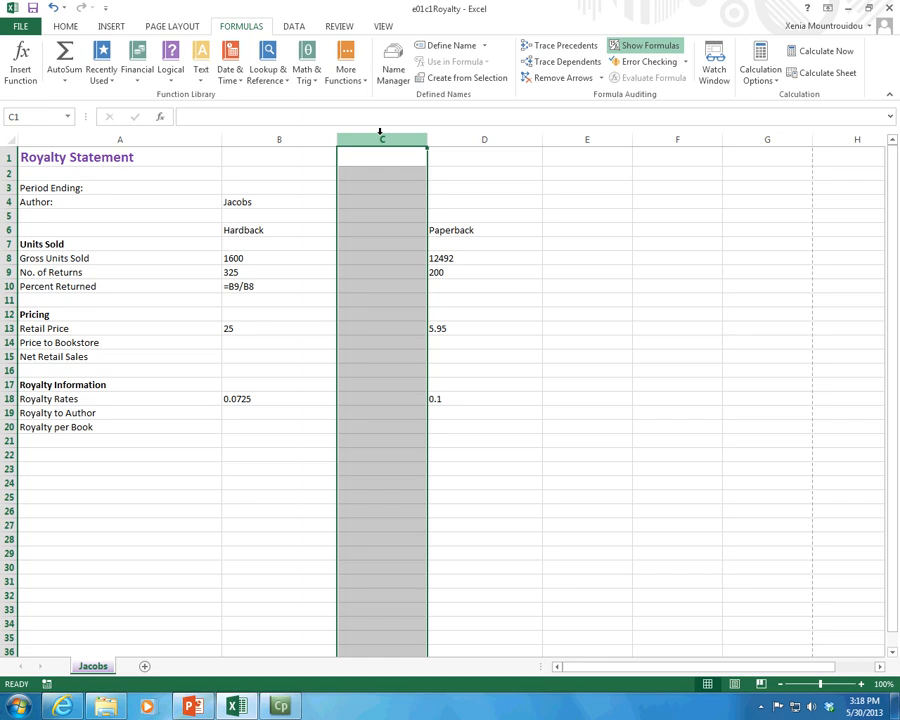
pyautogui.rightClick(380, 135)
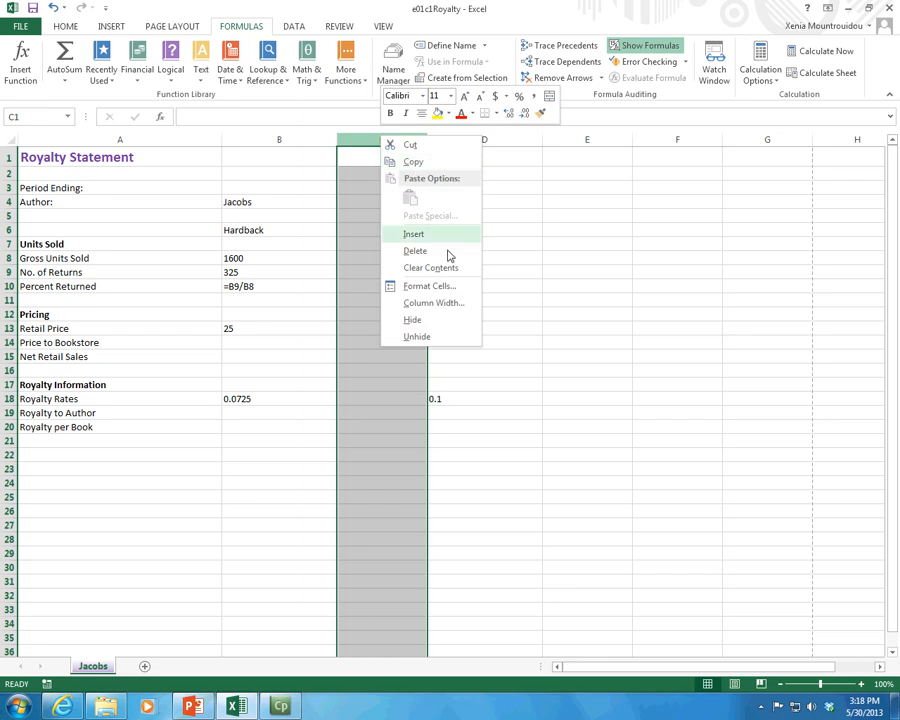
pyautogui.click(445, 320)
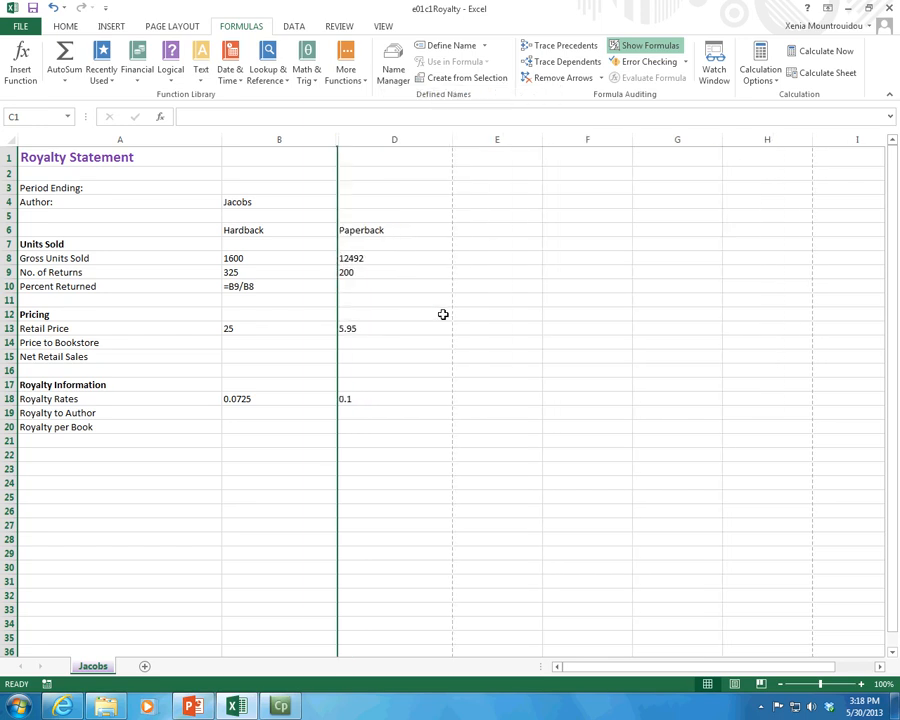
pyautogui.click(55, 8)
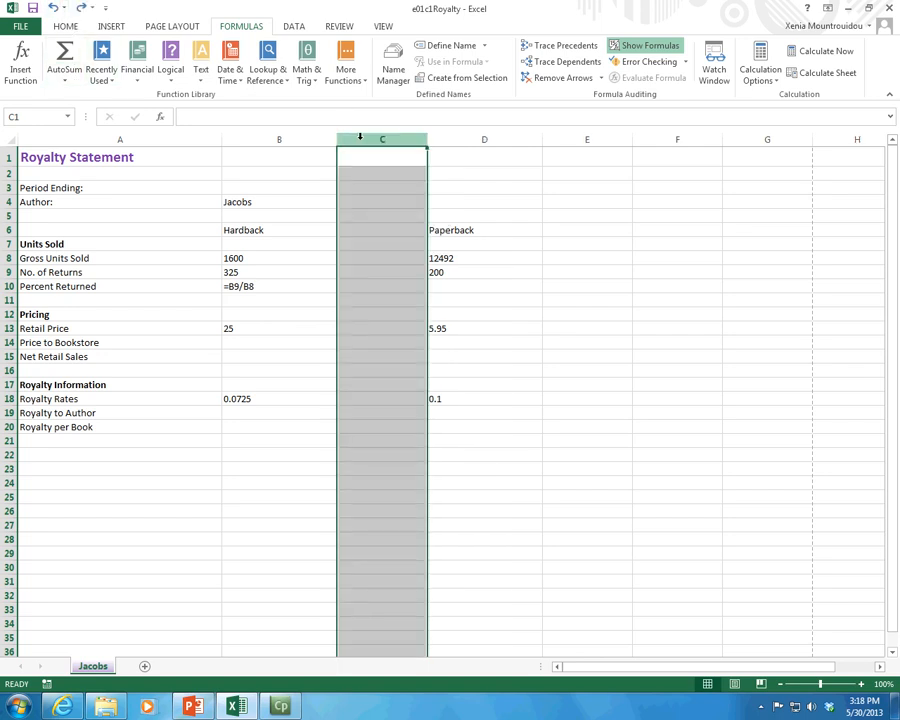
# Step: Compare the commands offered for the whole column C, the whole row 9 and the single cell C9
pyautogui.rightClick(360, 136)
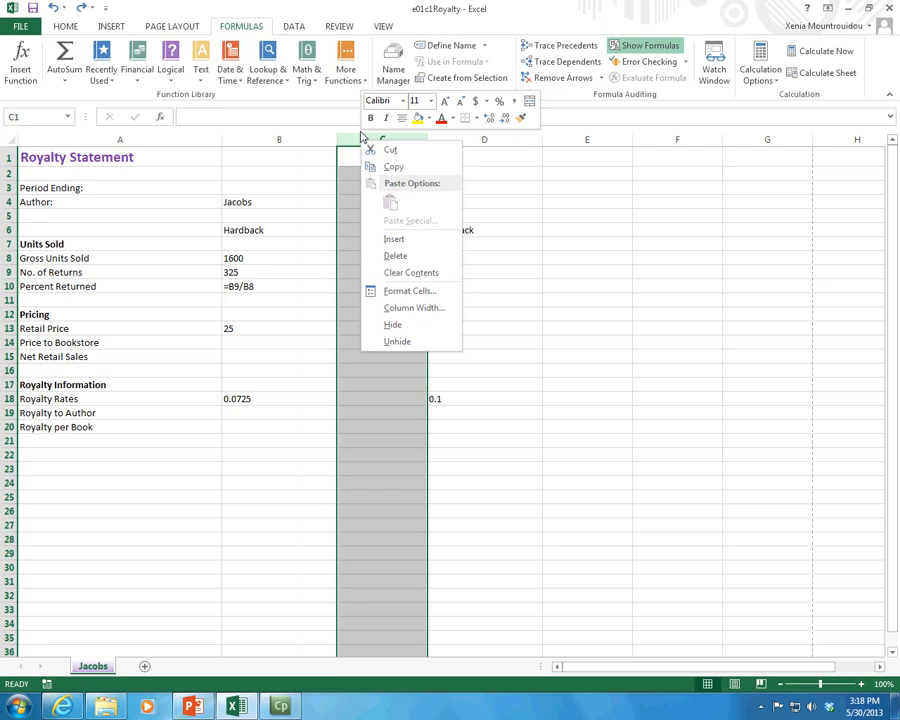
pyautogui.press('Escape')
pyautogui.rightClick(8, 272)
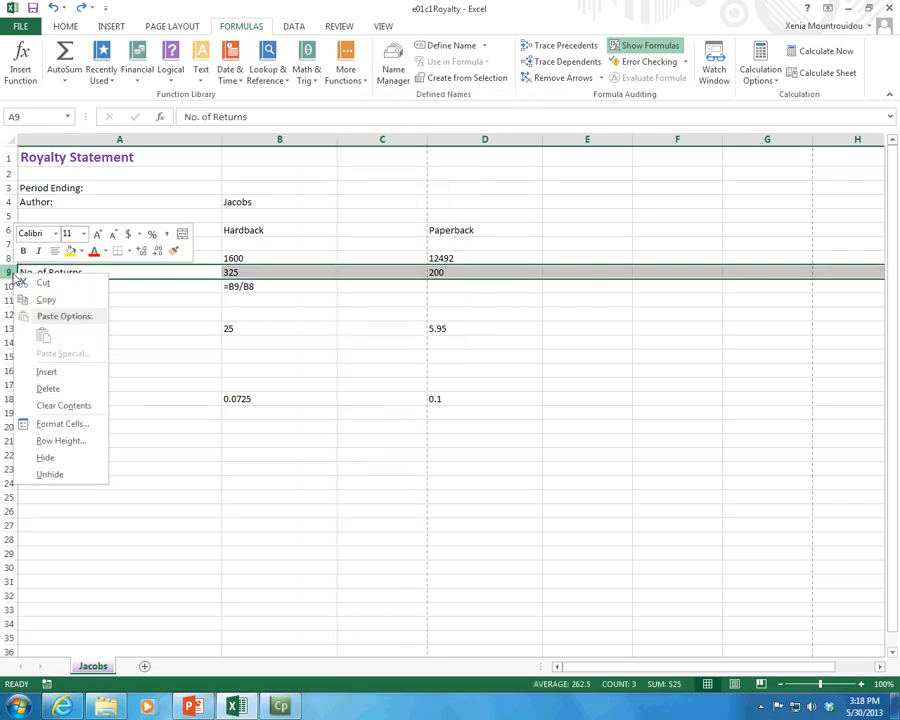
pyautogui.click(360, 139)
pyautogui.rightClick(362, 139)
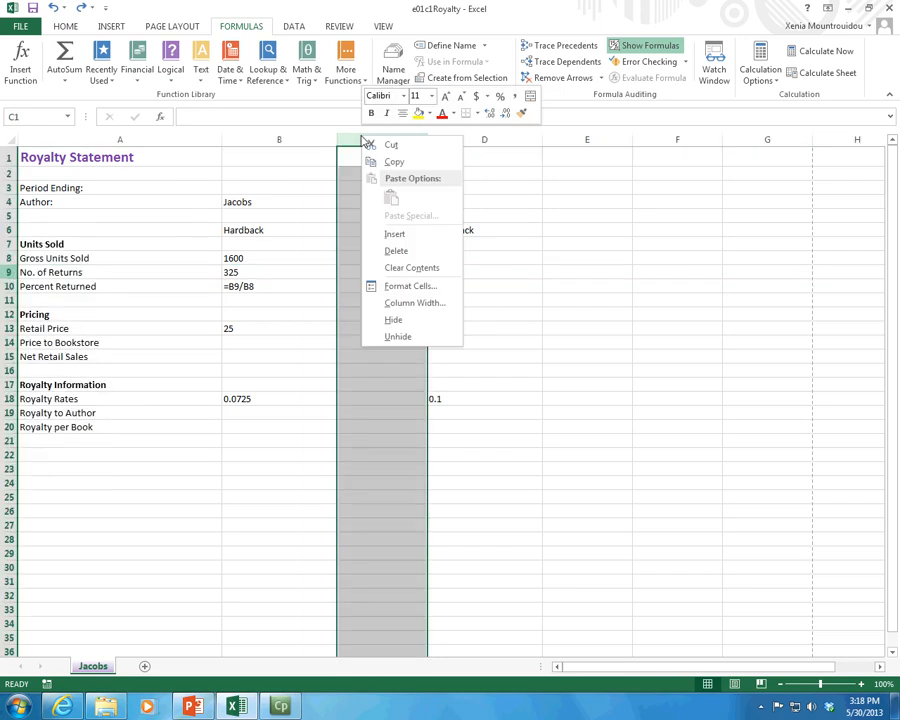
pyautogui.press('Escape')
pyautogui.rightClick(343, 278)
pyautogui.press('Escape')
pyautogui.click(353, 270)
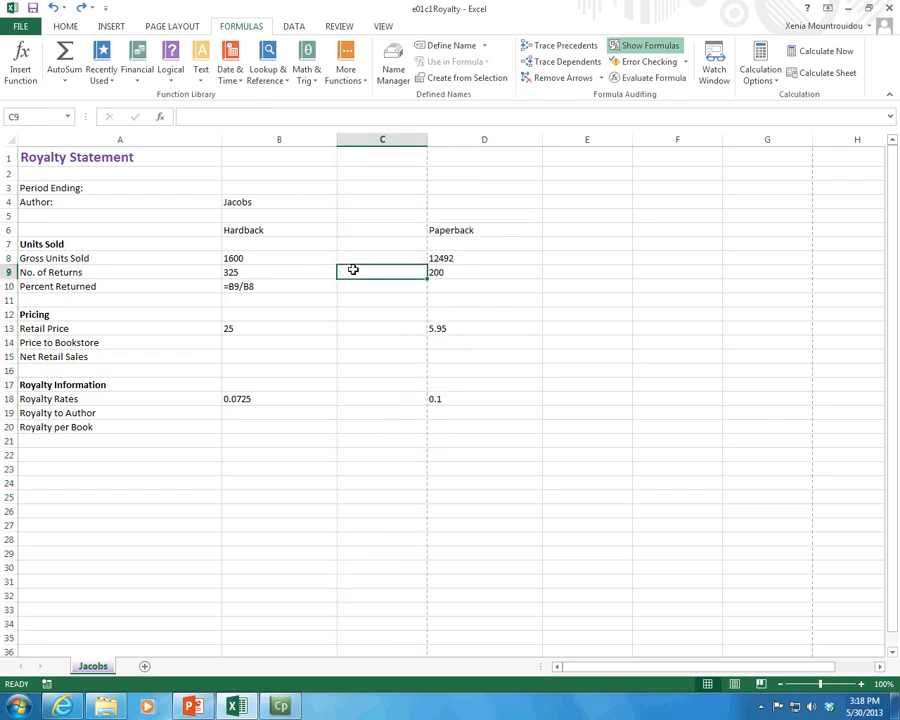
pyautogui.rightClick(356, 272)
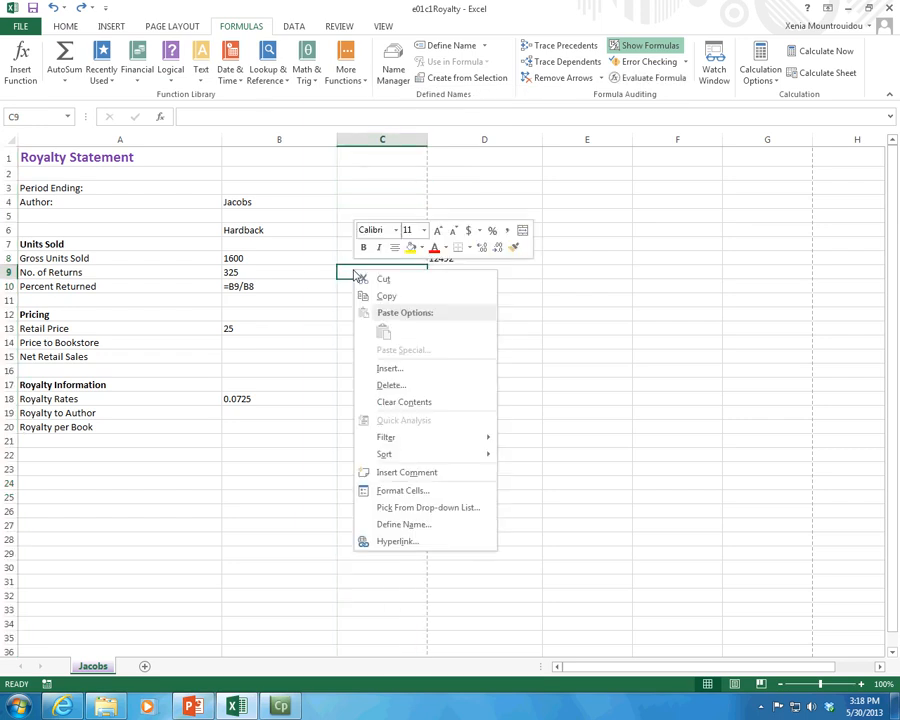
pyautogui.press('Escape')
# Step: Delete the empty column C between the Hardback and Paperback columns
pyautogui.click(398, 134)
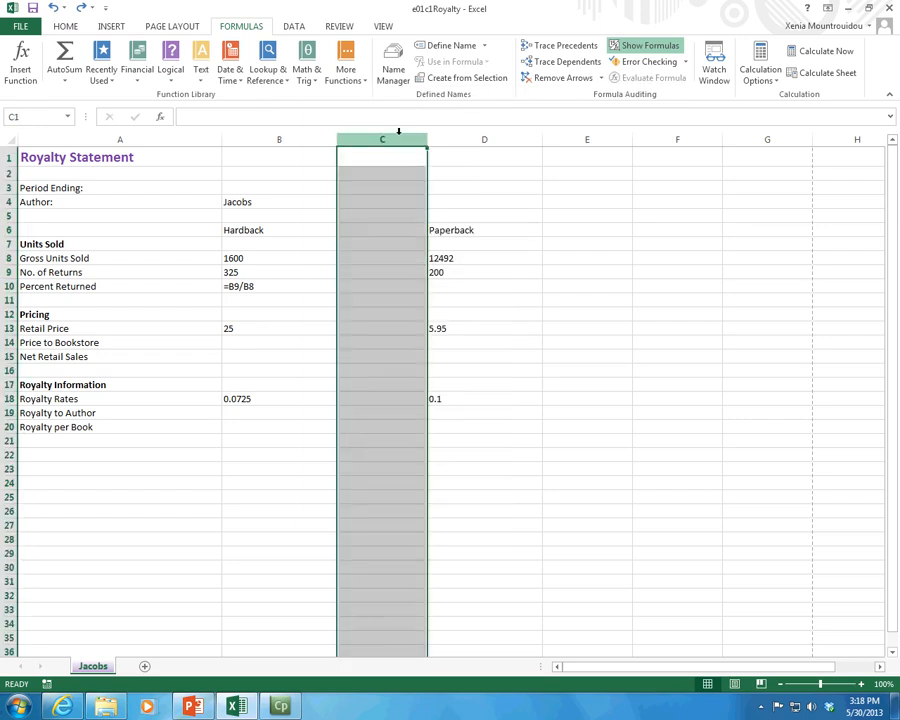
pyautogui.rightClick(400, 138)
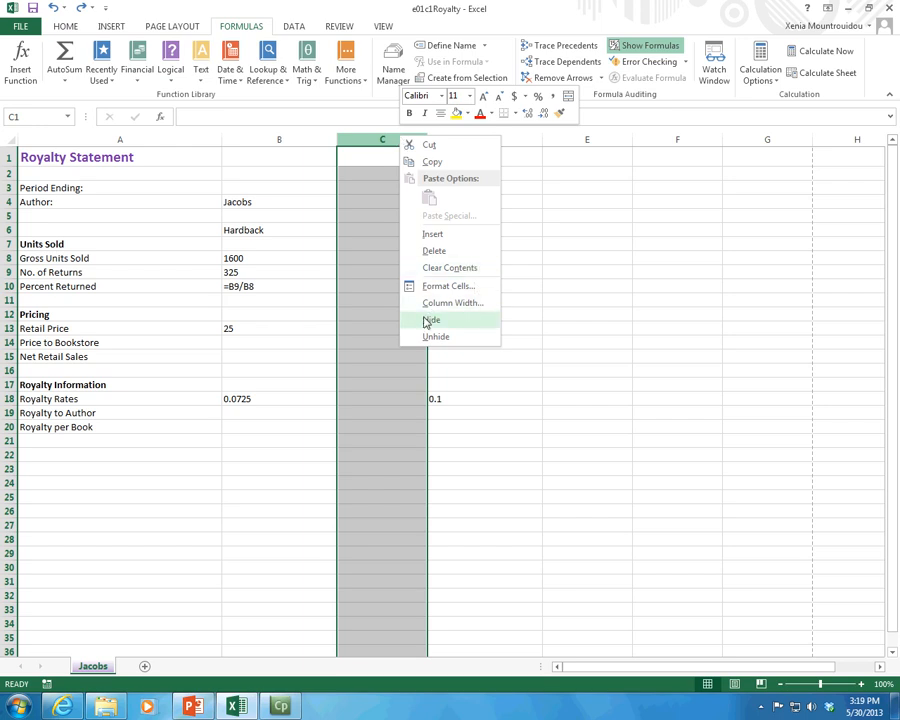
pyautogui.click(443, 252)
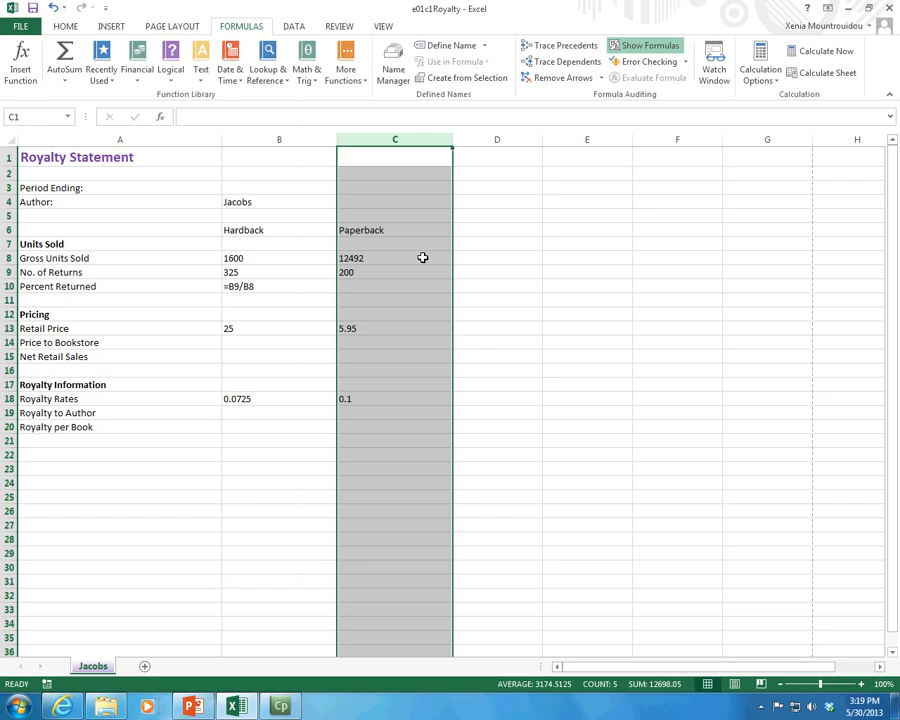
pyautogui.click(424, 258)
# Step: Insert an empty row at row 5, below the Author row
pyautogui.click(265, 286)
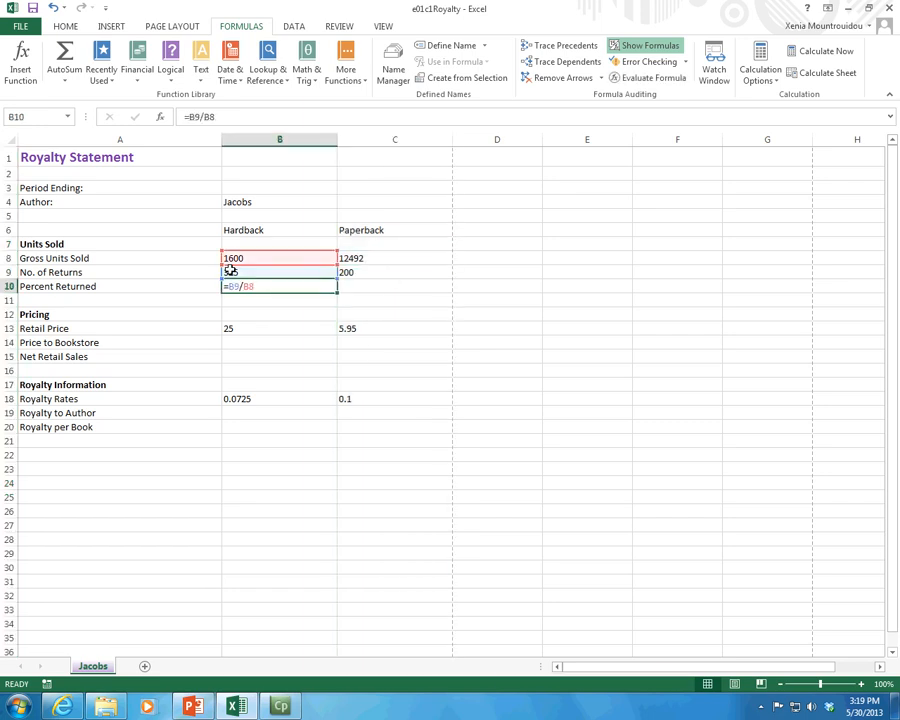
pyautogui.click(9, 216)
pyautogui.rightClick(9, 216)
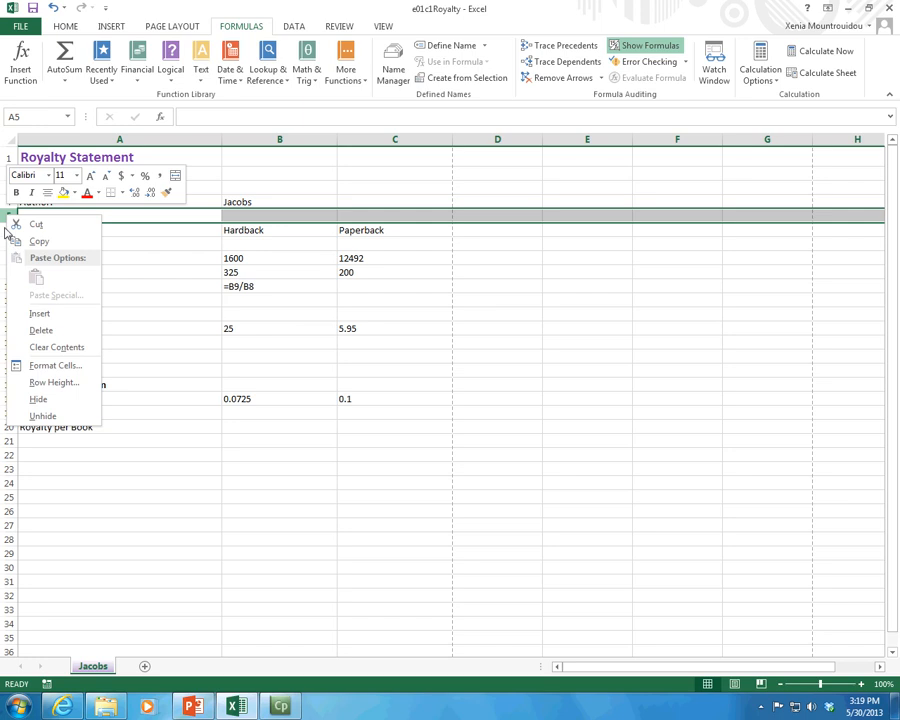
pyautogui.click(39, 313)
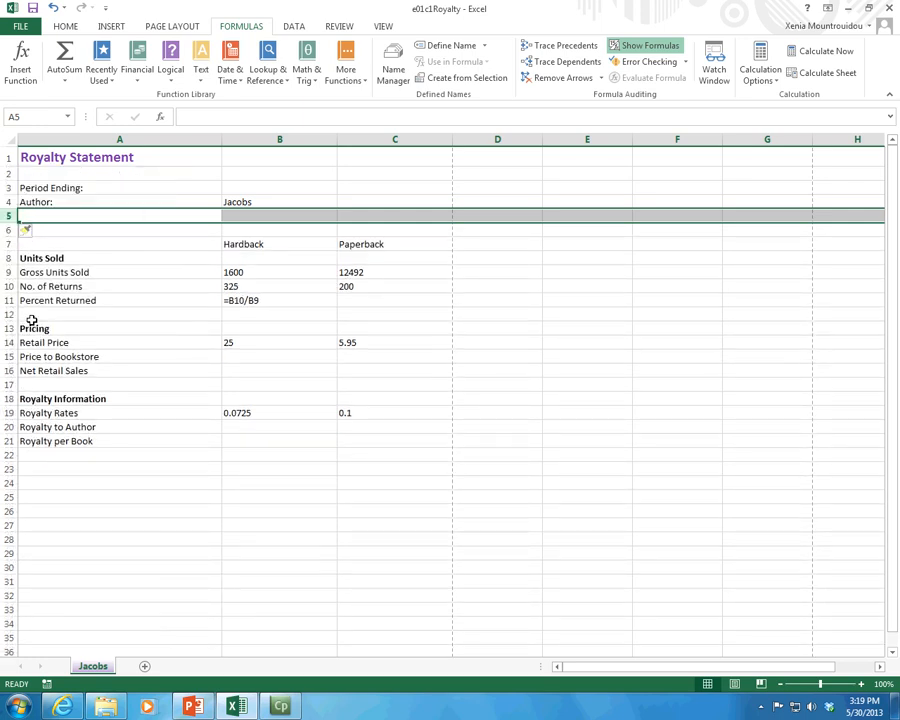
pyautogui.click(6, 202)
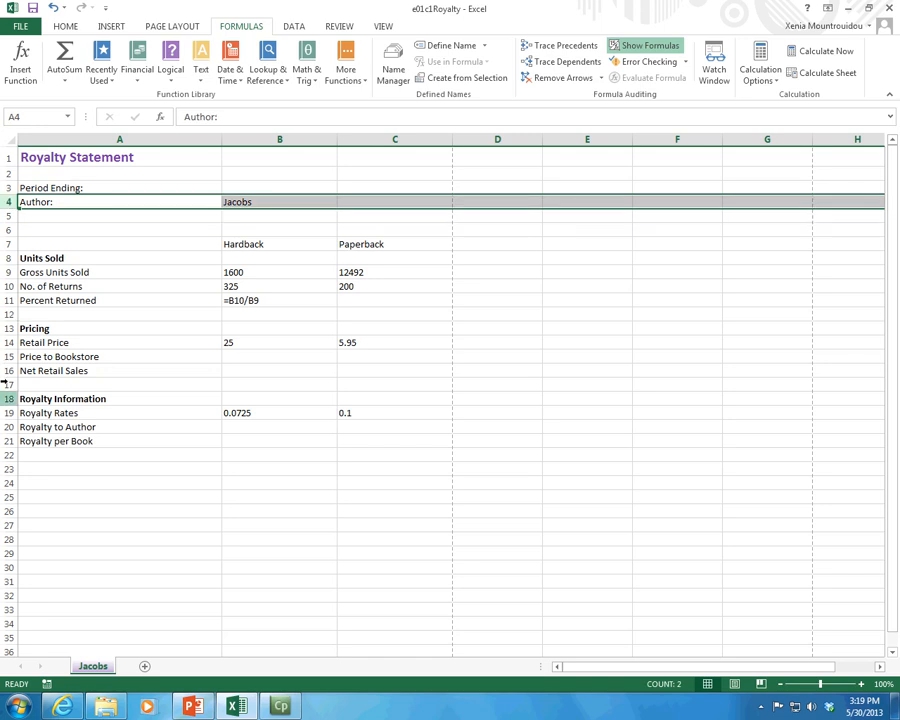
# Step: Copy the Royalty per Book row and paste its values over the Net Retail Sales row 16
pyautogui.click(8, 441)
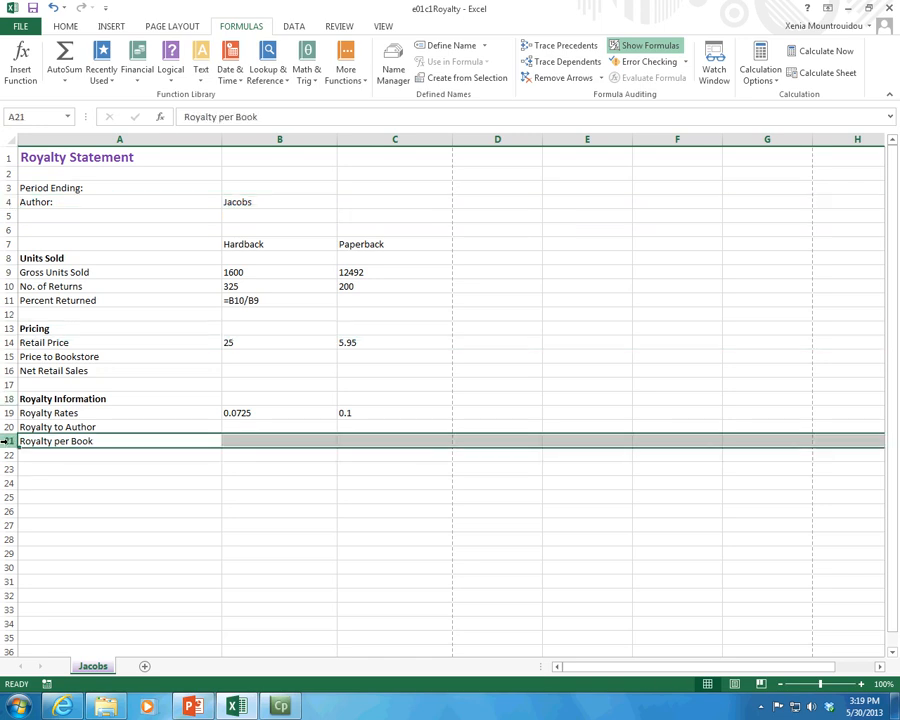
pyautogui.rightClick(8, 441)
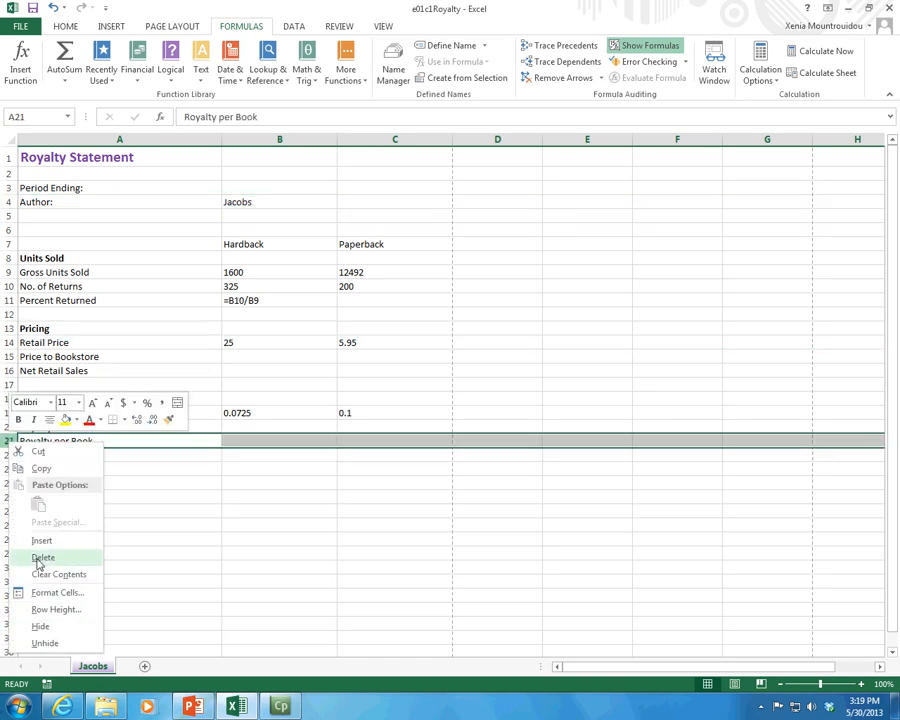
pyautogui.click(38, 468)
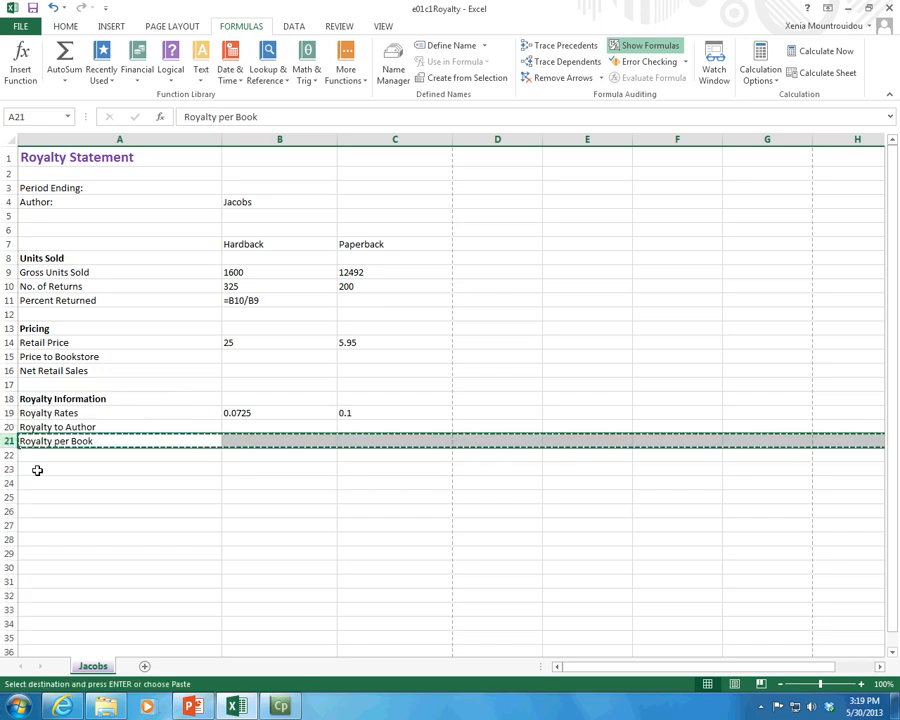
pyautogui.rightClick(10, 370)
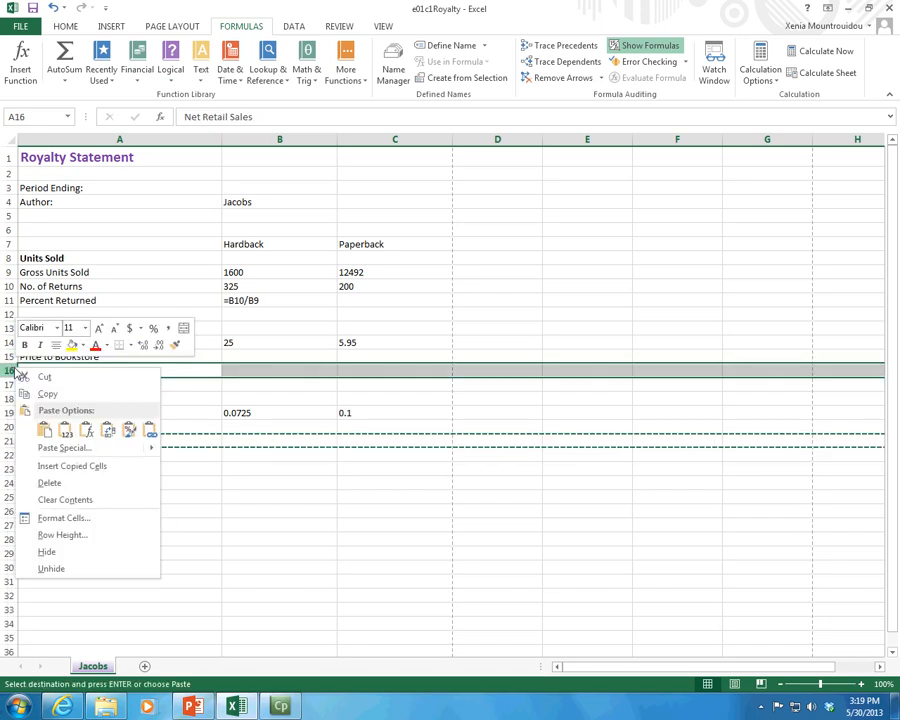
pyautogui.click(48, 431)
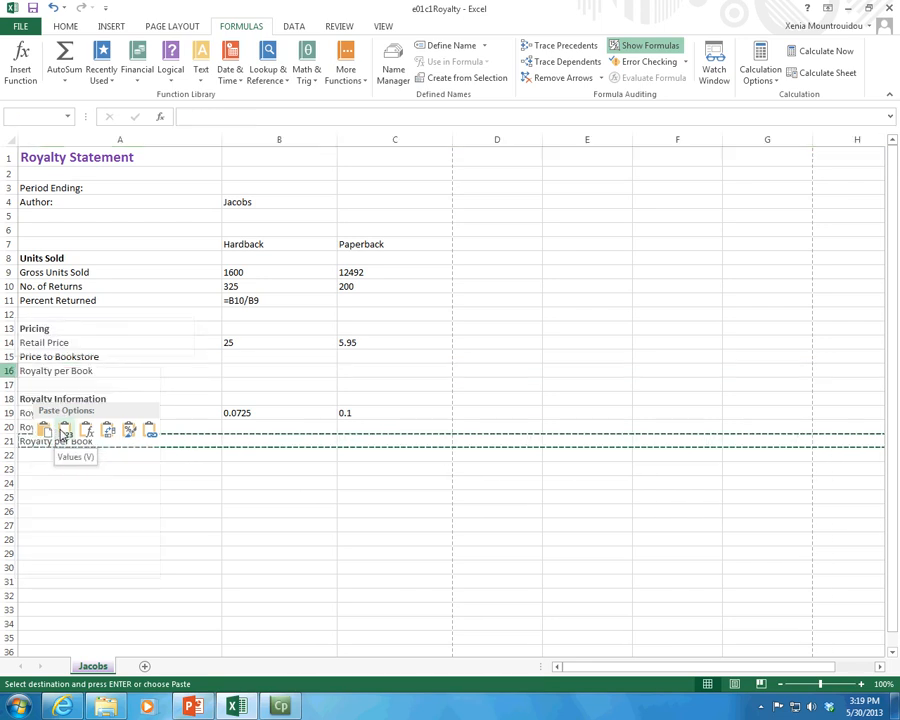
pyautogui.rightClick(7, 370)
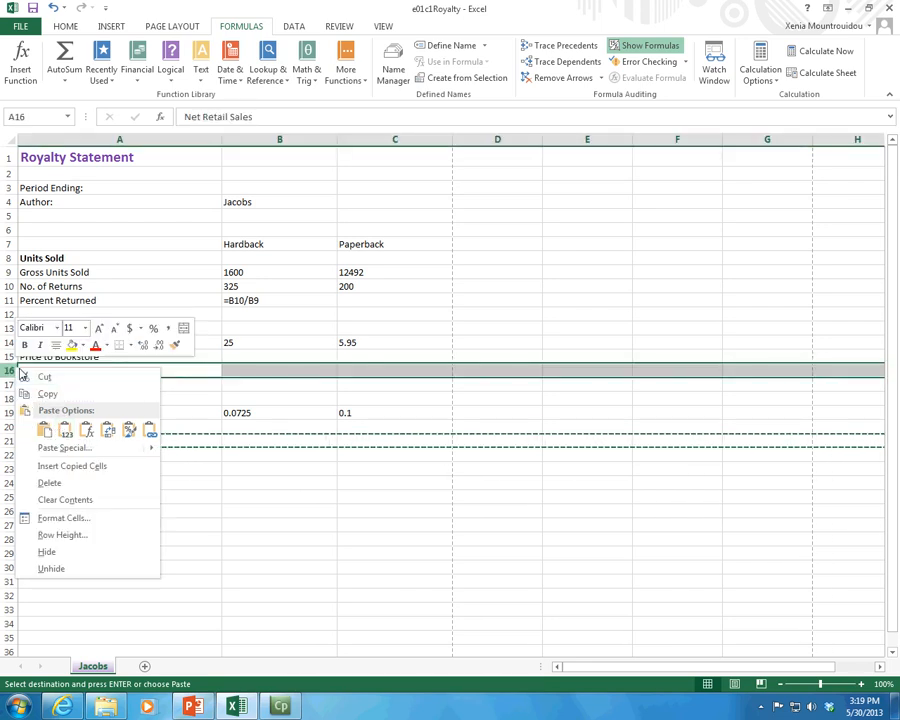
pyautogui.click(63, 431)
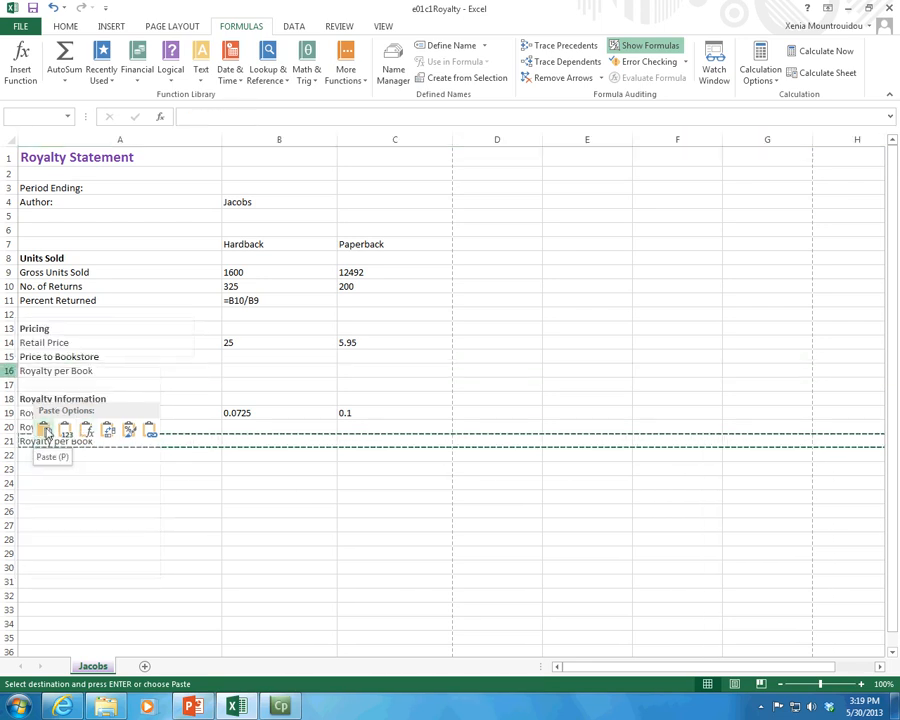
pyautogui.click(127, 370)
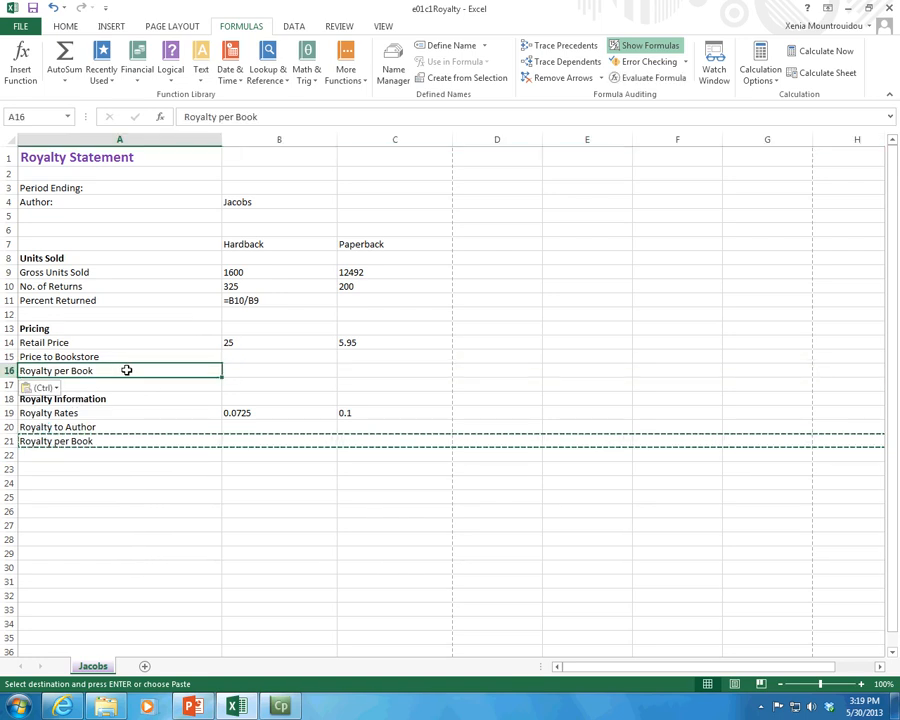
pyautogui.click(179, 524)
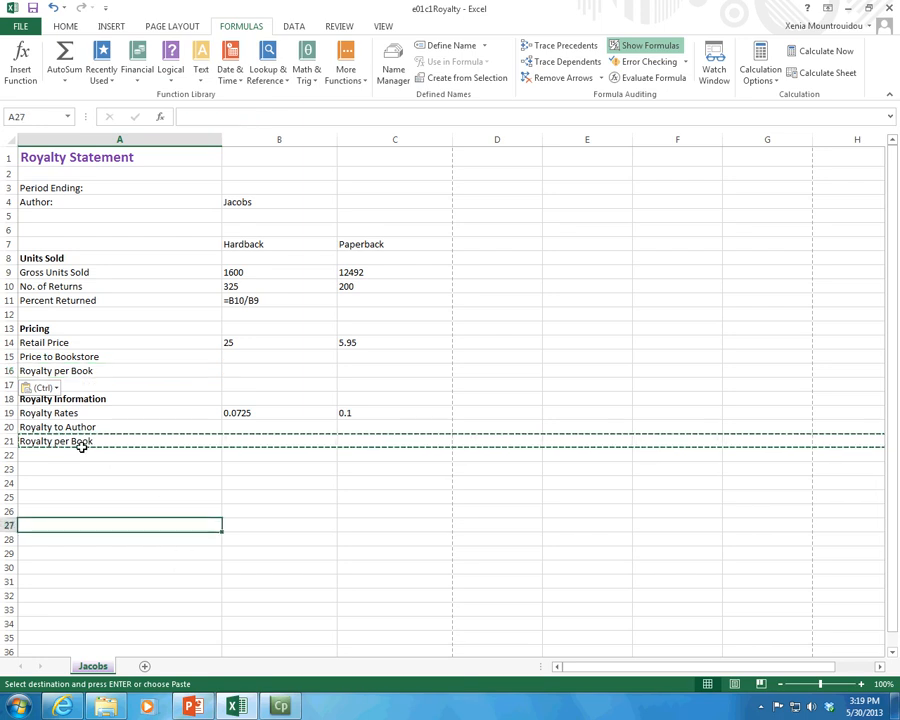
# Step: Undo the row paste and the row insertion, and cancel the pending copy selection
pyautogui.hotkey('ctrl', 'z')
pyautogui.hotkey('ctrl', 'z')
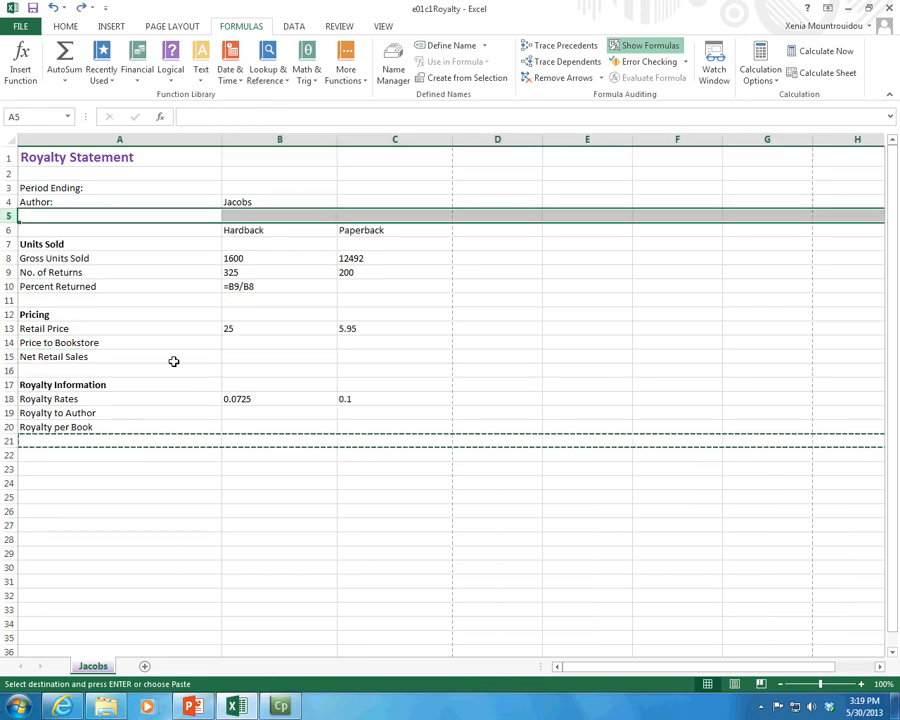
pyautogui.click(209, 343)
pyautogui.click(286, 340)
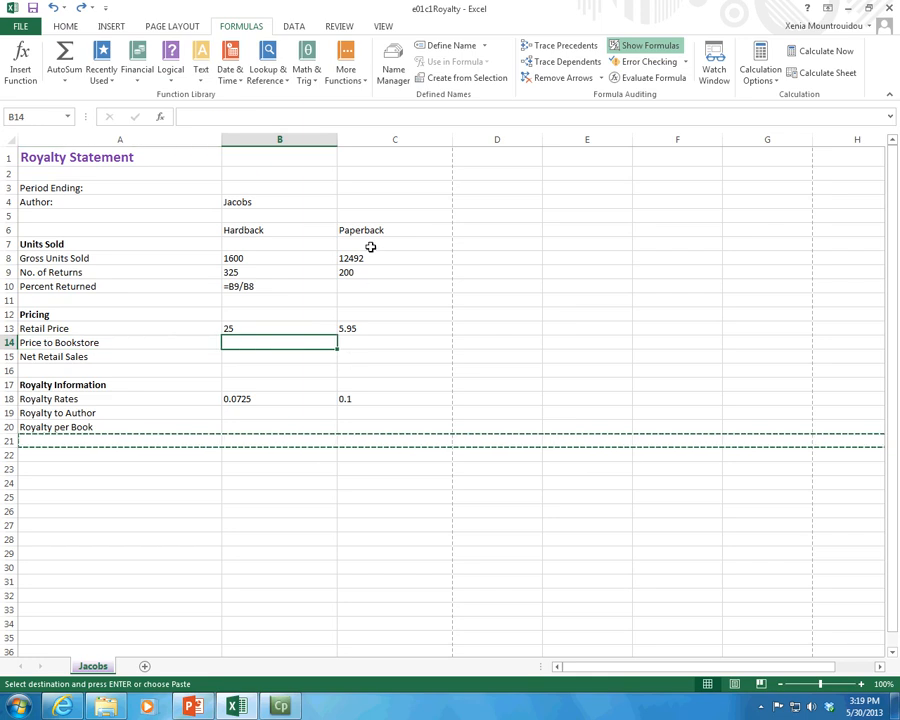
pyautogui.click(366, 289)
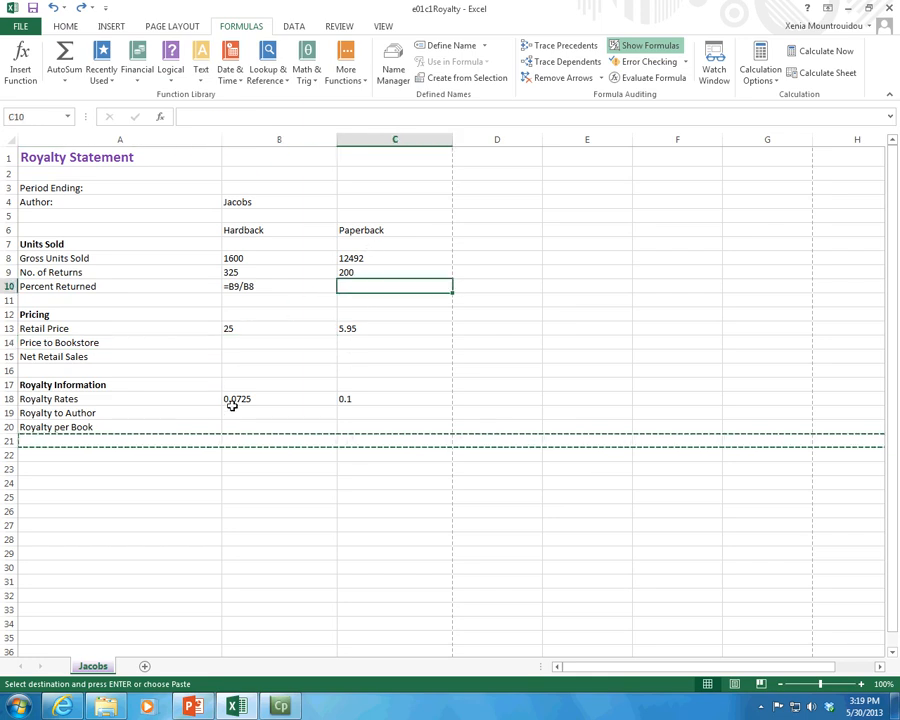
pyautogui.press('Escape')
# Step: Fill the Percent Returned formula =B9/B8 from B10 across to C10 for Paperback
pyautogui.doubleClick(244, 286)
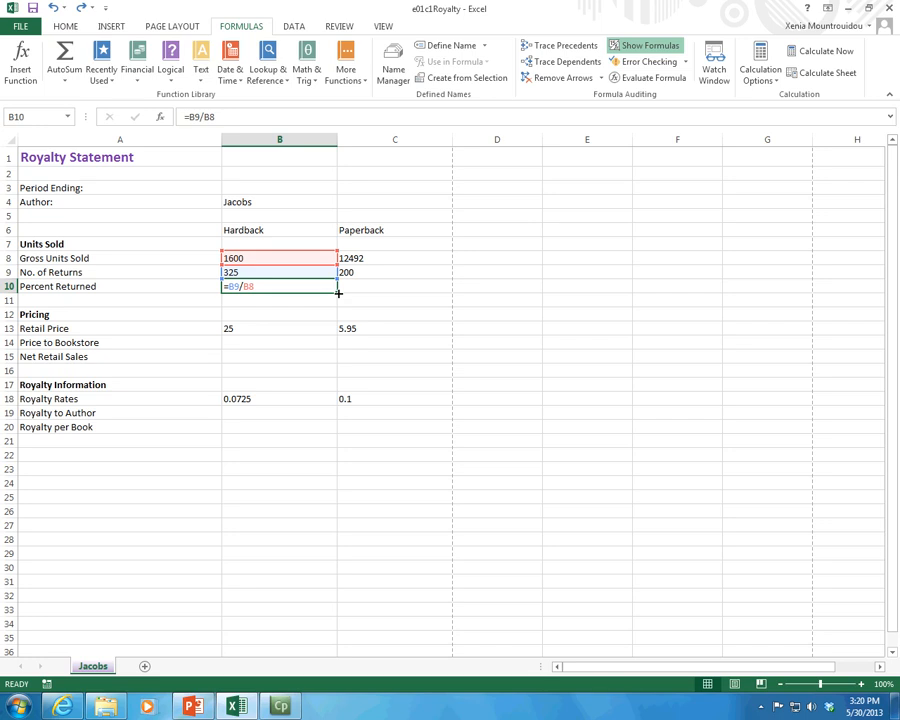
pyautogui.moveTo(338, 292); pyautogui.dragTo(434, 302)
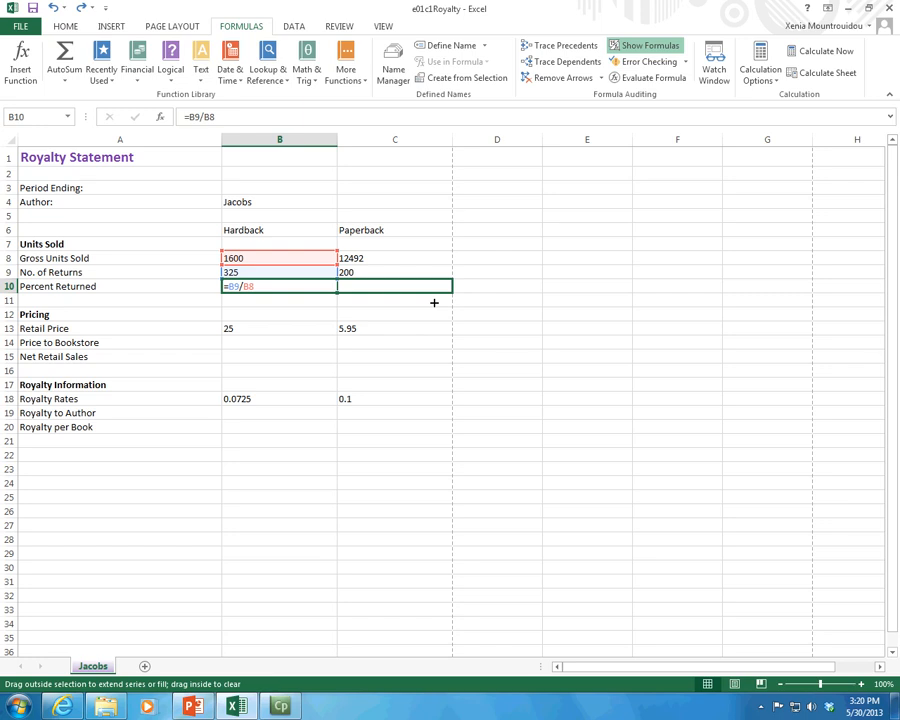
pyautogui.moveTo(434, 302); pyautogui.dragTo(433, 301)
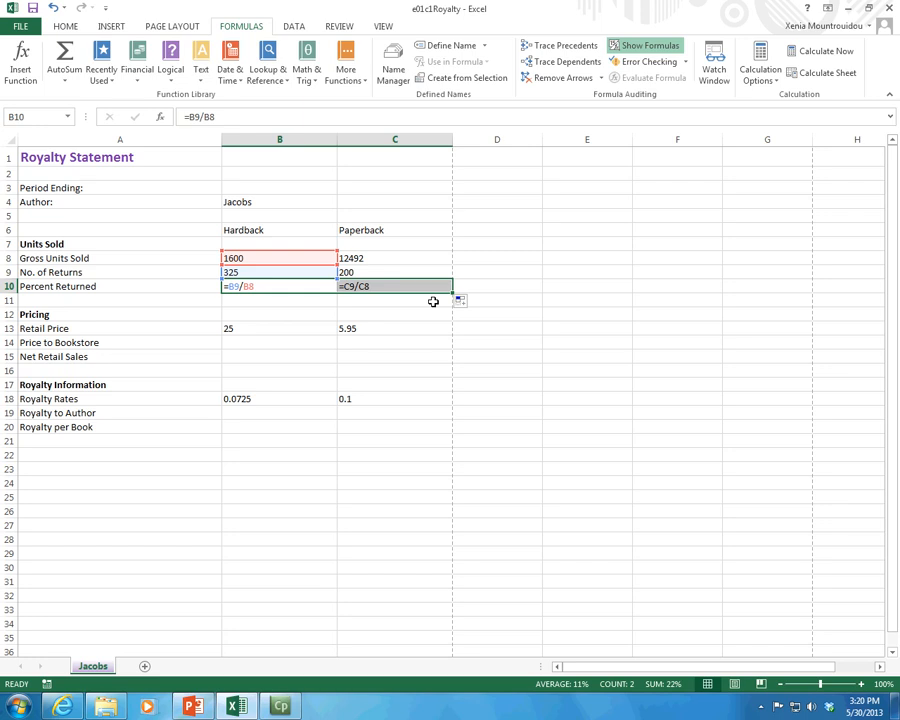
# Step: Compare the cell references in the Percent Returned formulas in B10 and C10, and check the Paperback returns in C9
pyautogui.click(235, 287)
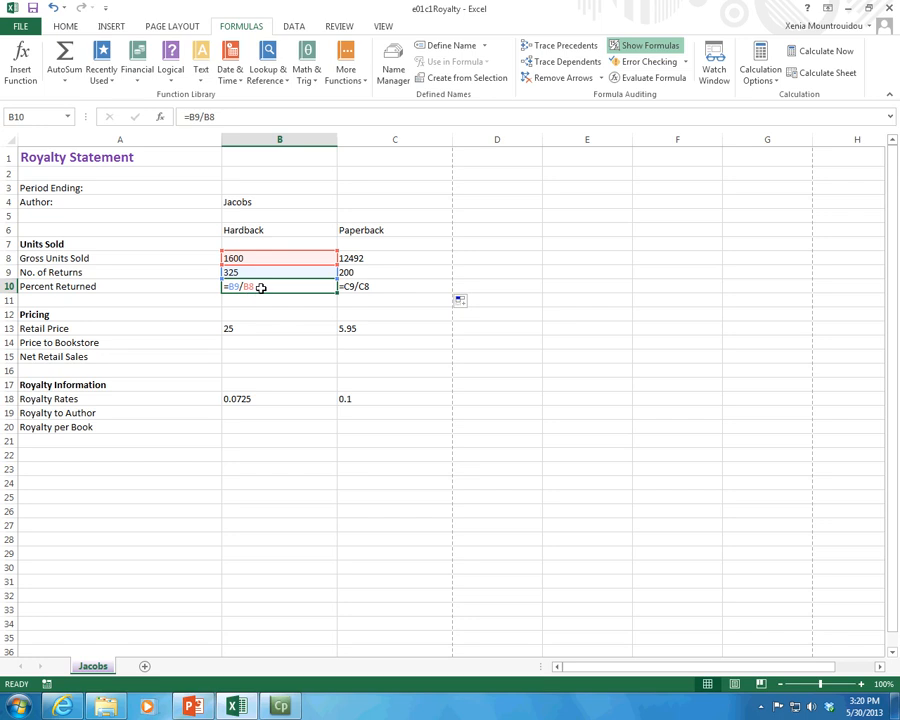
pyautogui.click(372, 287)
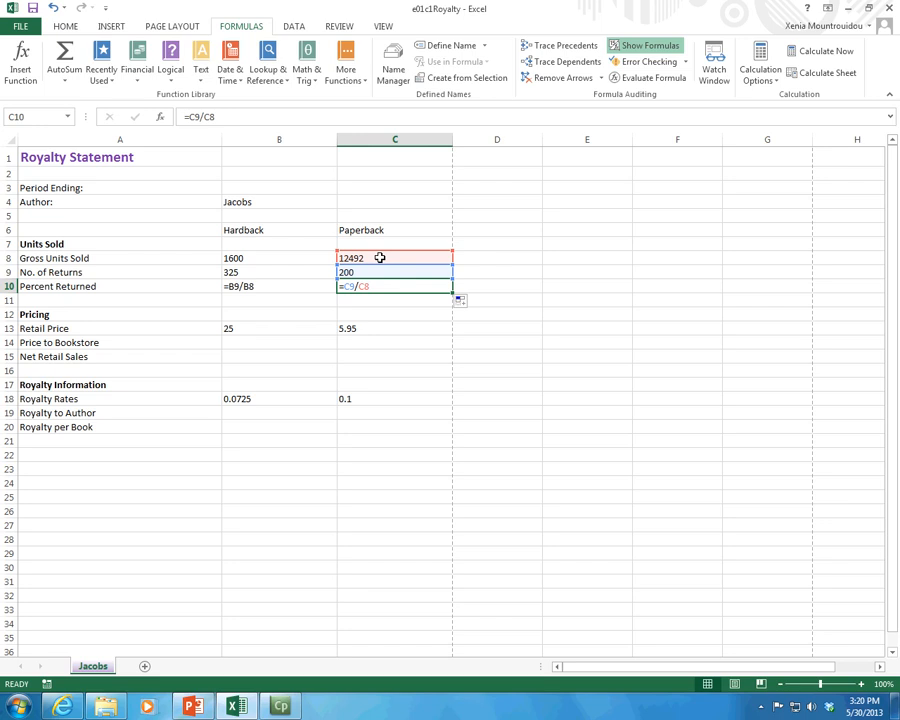
pyautogui.click(278, 286)
pyautogui.click(366, 287)
pyautogui.click(366, 274)
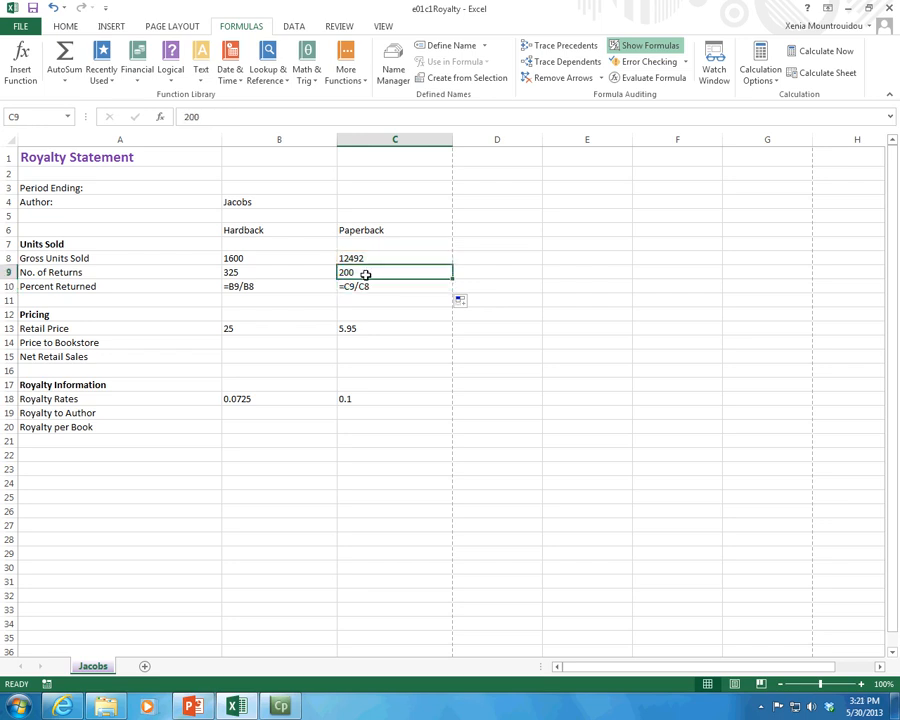
pyautogui.click(358, 287)
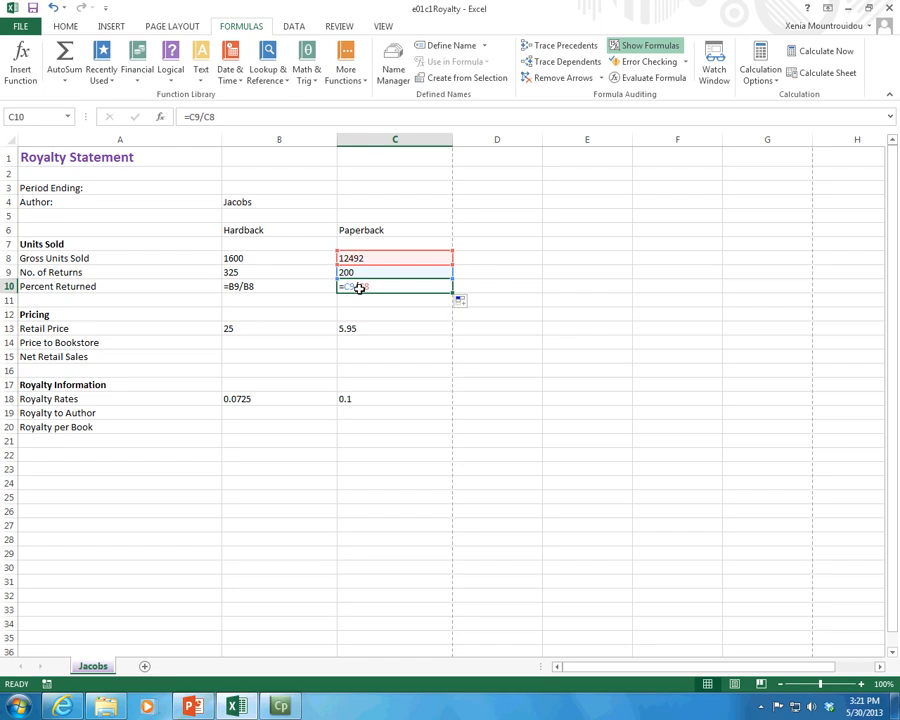
# Step: Display the calculated results, switch back to showing formulas, and select the Hardback Percent Returned formula in B10
pyautogui.click(644, 49)
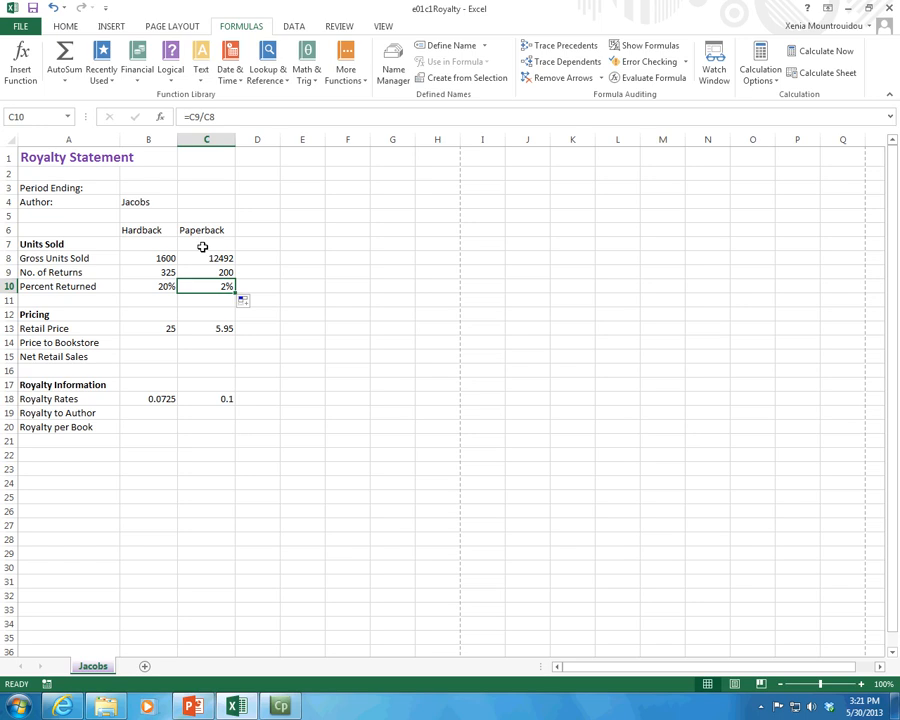
pyautogui.hotkey('ctrl', '`')
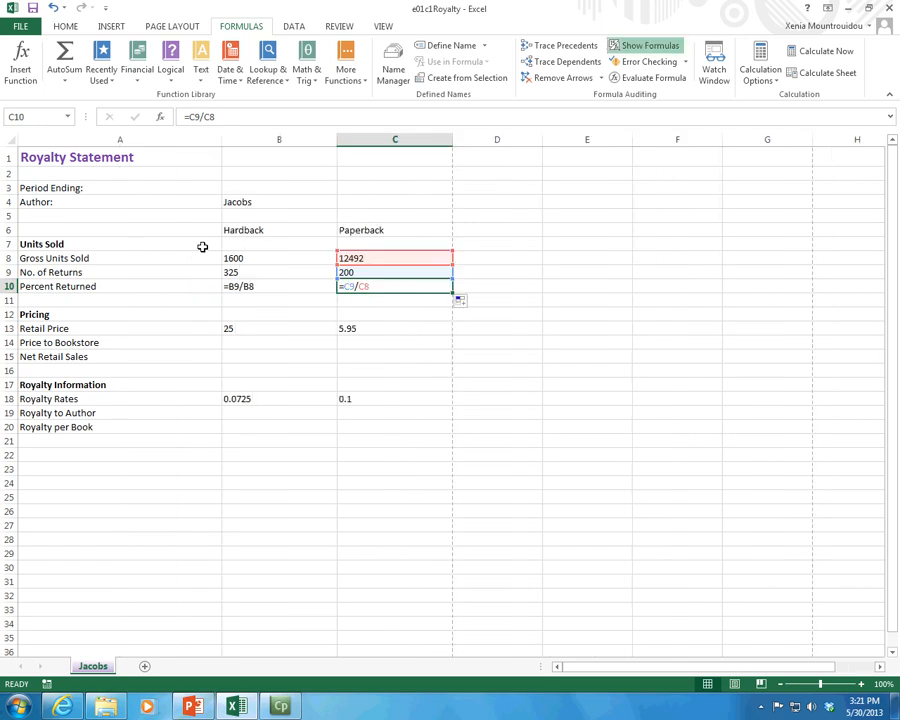
pyautogui.click(299, 300)
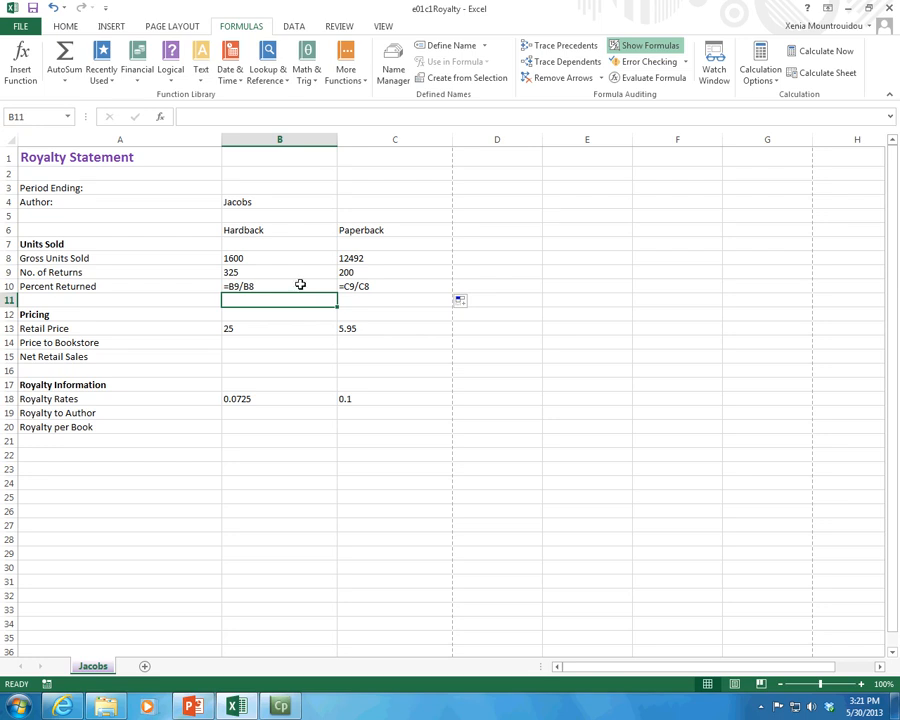
pyautogui.click(300, 285)
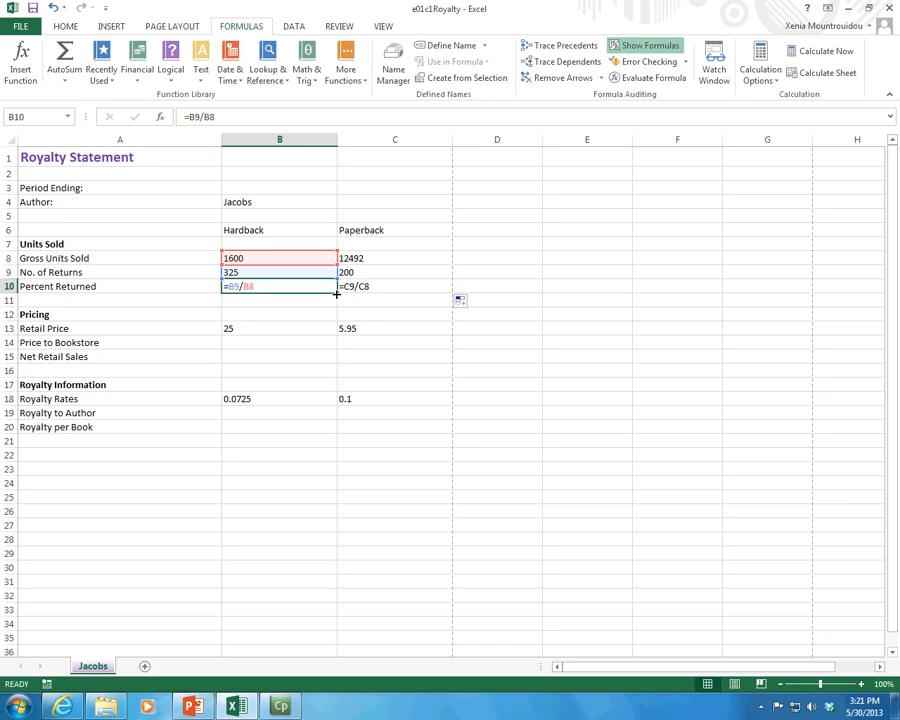
# Step: Fill the Hardback Percent Returned formula from B10 down to B11 and compare the cell references in both cells
pyautogui.moveTo(339, 291)
pyautogui.mouseDown()
pyautogui.moveTo(350, 302)
pyautogui.moveTo(336, 310)
pyautogui.mouseUp()
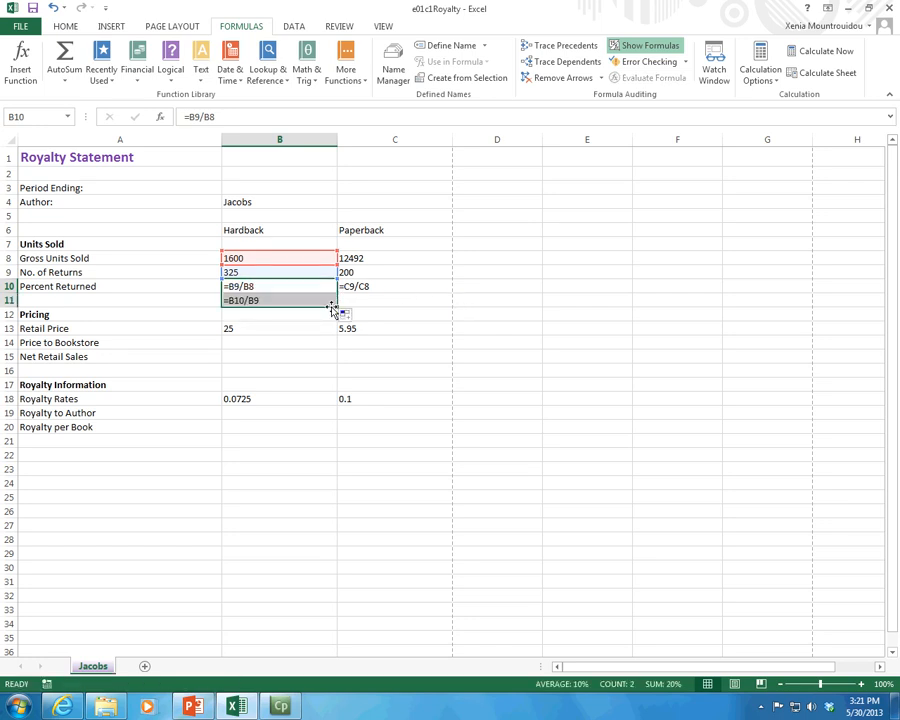
pyautogui.click(267, 286)
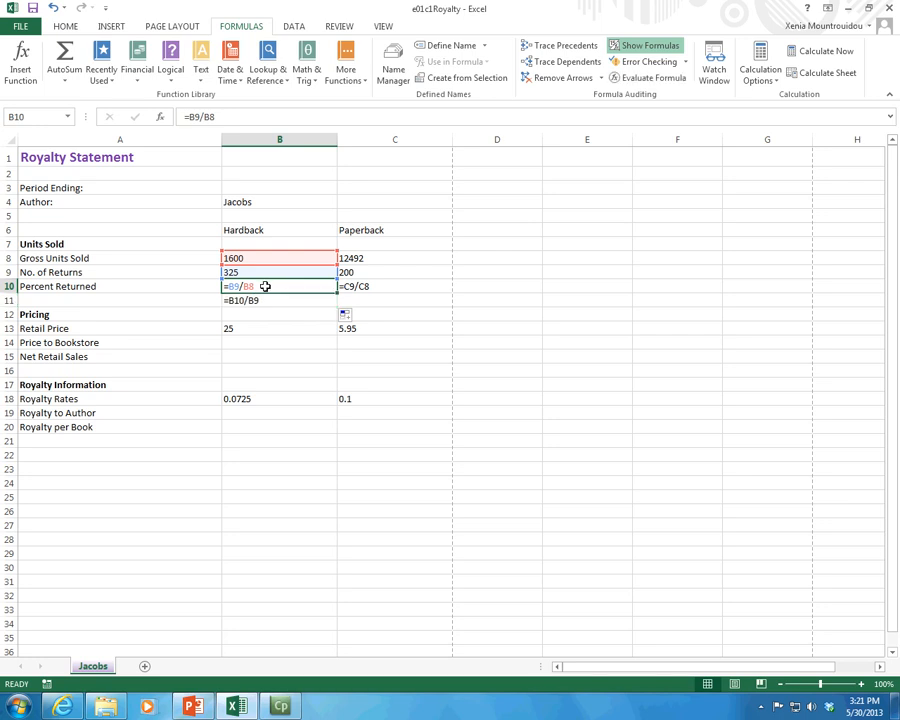
pyautogui.click(241, 300)
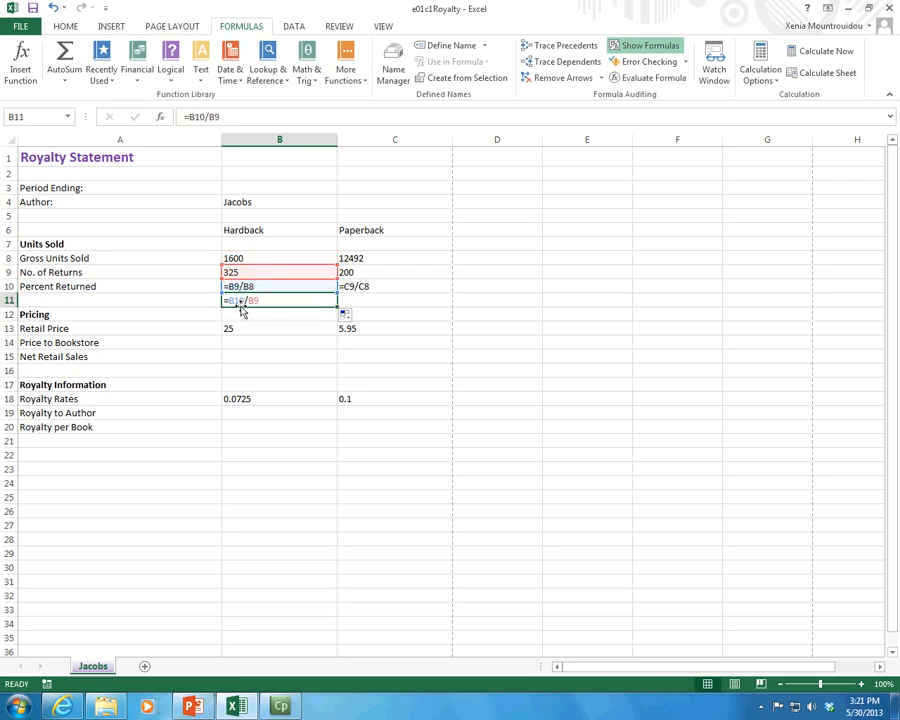
pyautogui.doubleClick(241, 300)
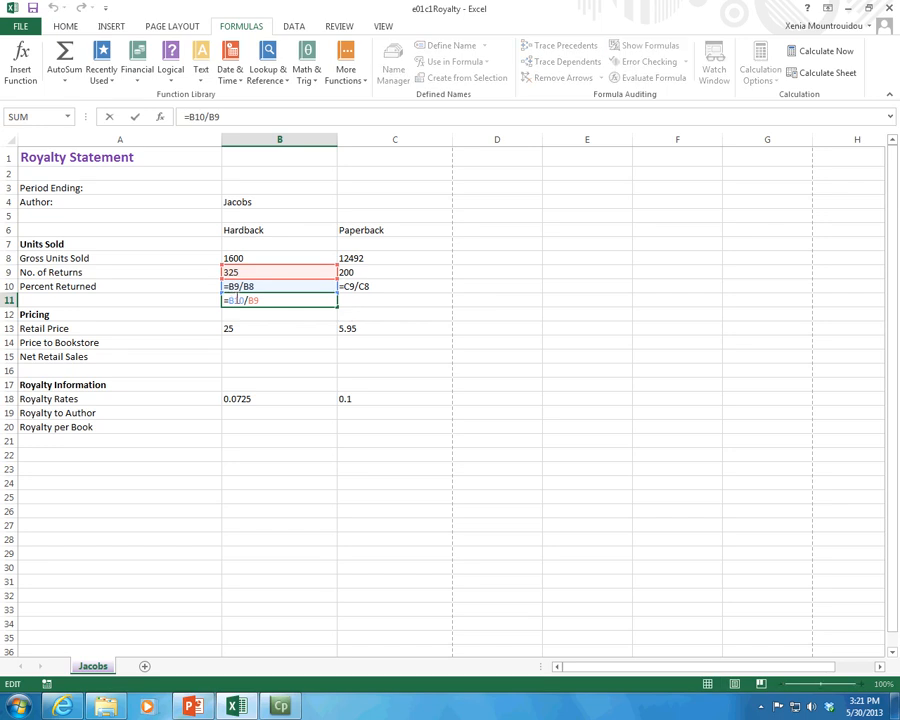
pyautogui.doubleClick(234, 300)
# Step: Erase the filled formula from B11, leaving the cell empty
pyautogui.click(257, 300)
pyautogui.press('BackSpace')
pyautogui.press('BackSpace')
pyautogui.press('BackSpace')
pyautogui.press('BackSpace')
pyautogui.press('BackSpace')
pyautogui.press('BackSpace')
pyautogui.press('BackSpace')
pyautogui.press('Return')
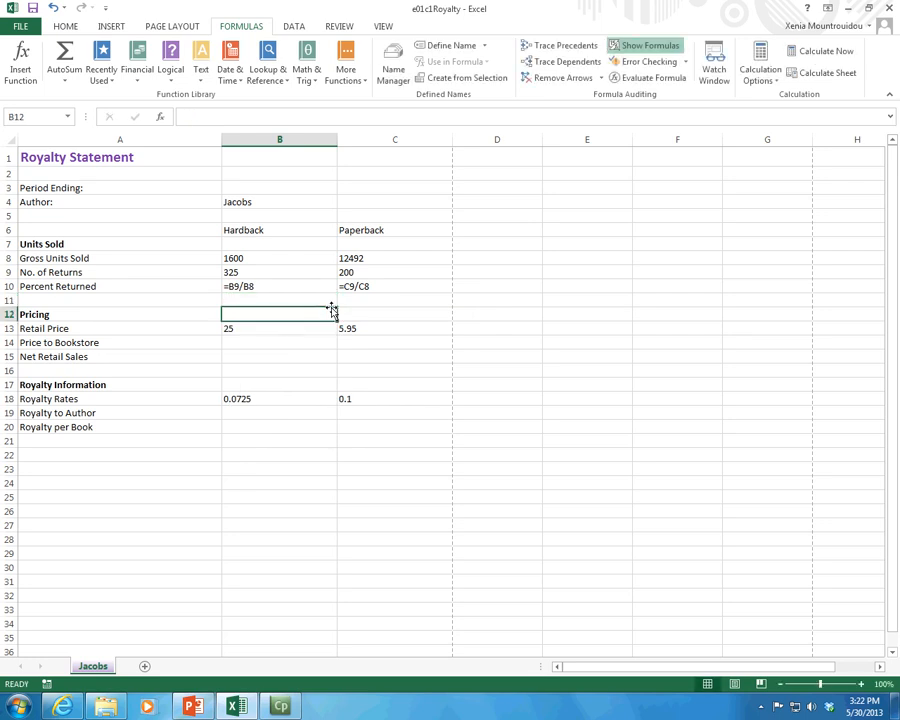
# Step: Move the Hardback Percent Returned formula from B10 to B11, and move it back to B10
pyautogui.doubleClick(286, 289)
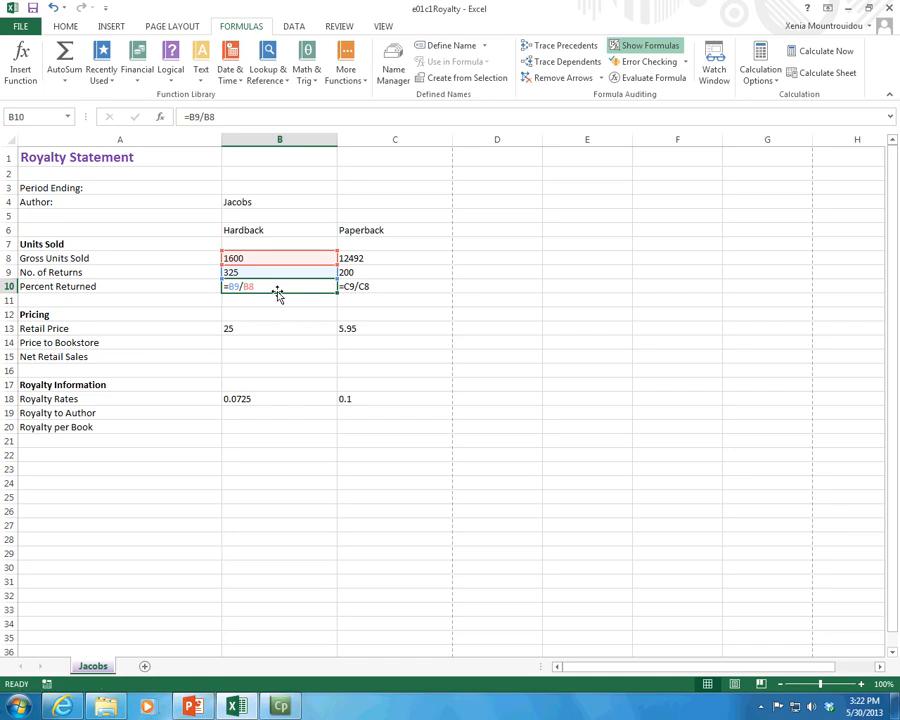
pyautogui.moveTo(280, 296); pyautogui.dragTo(276, 299)
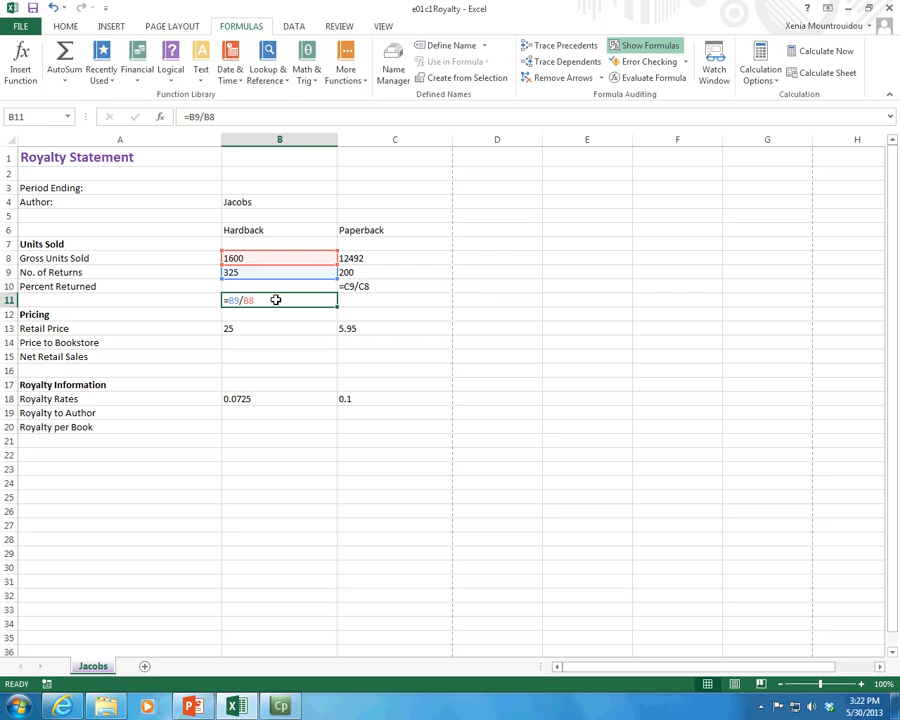
pyautogui.moveTo(279, 295); pyautogui.dragTo(279, 285)
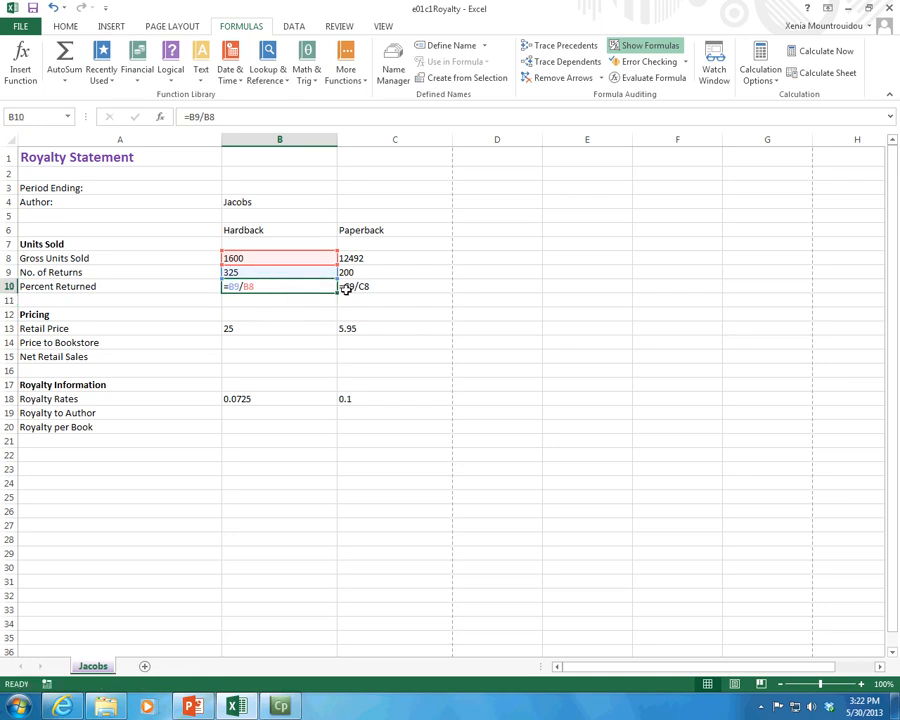
# Step: Fill the B10 formula down to B11 once more, and clear B11 after checking its references
pyautogui.moveTo(339, 293); pyautogui.dragTo(337, 300)
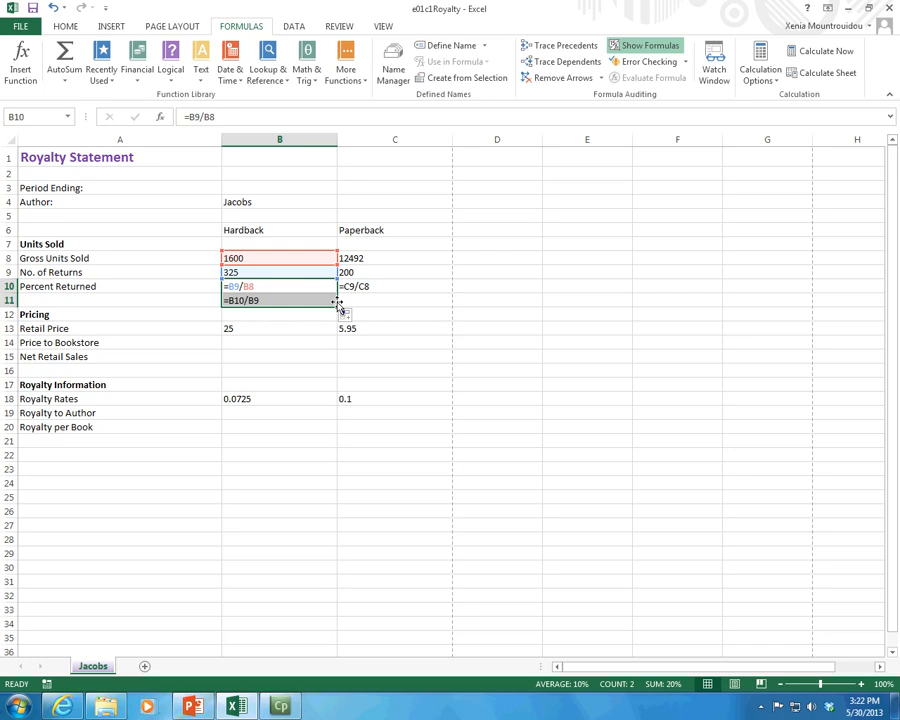
pyautogui.click(290, 300)
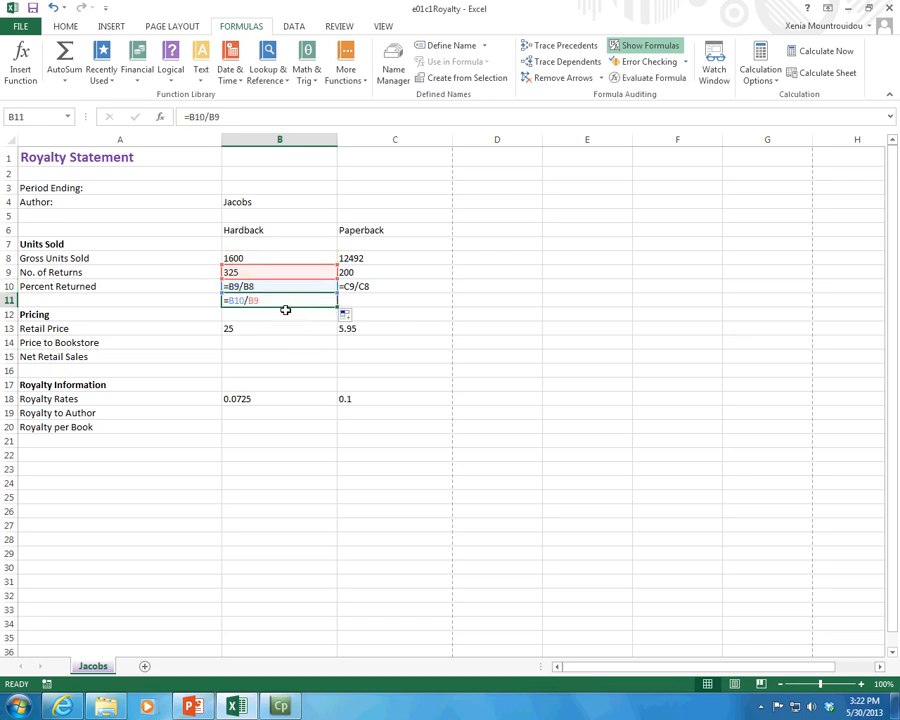
pyautogui.press('Delete')
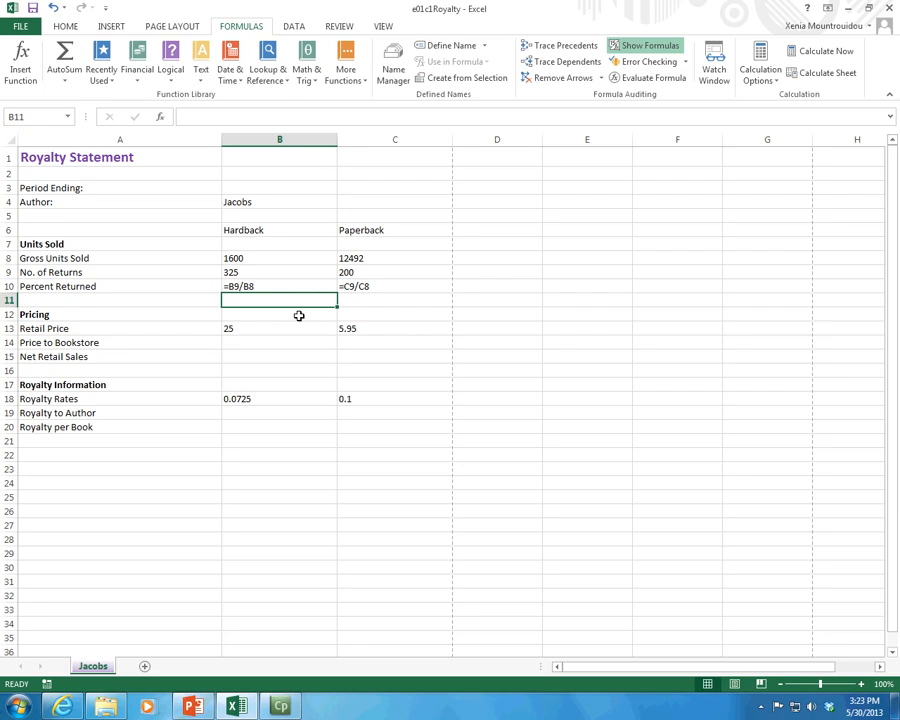
# Step: Build the formula =B8+B9/B13 in B11 from gross units sold, number of returns and retail price
pyautogui.write('=')
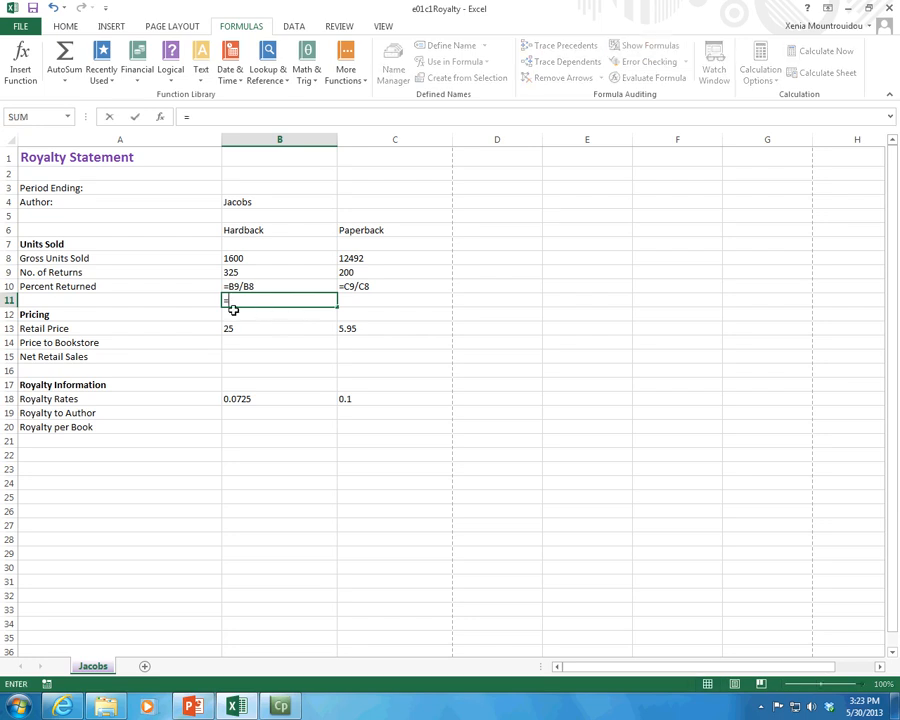
pyautogui.click(244, 257)
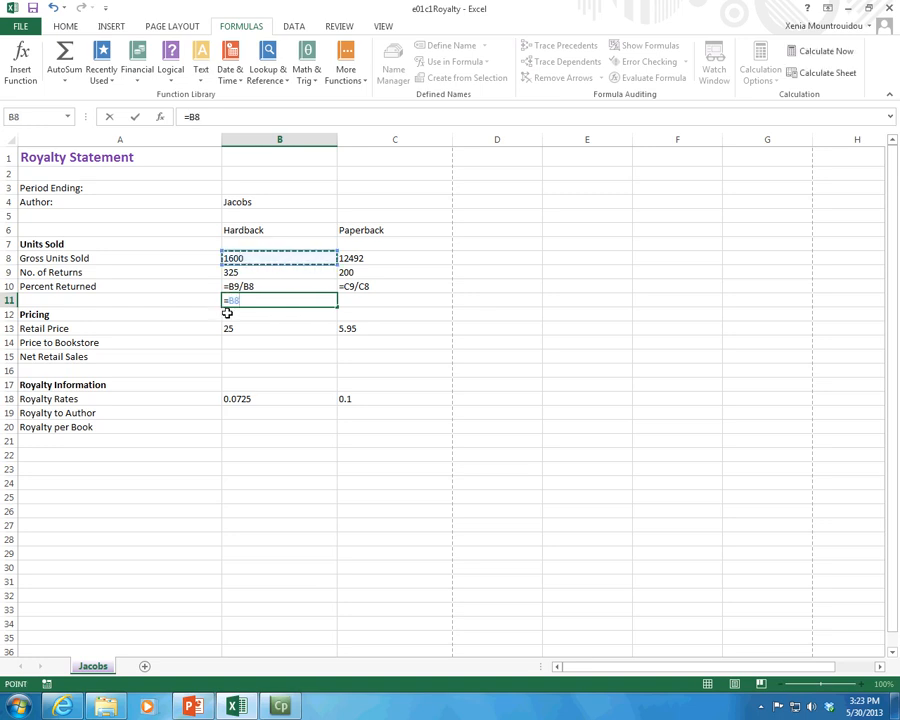
pyautogui.write('+')
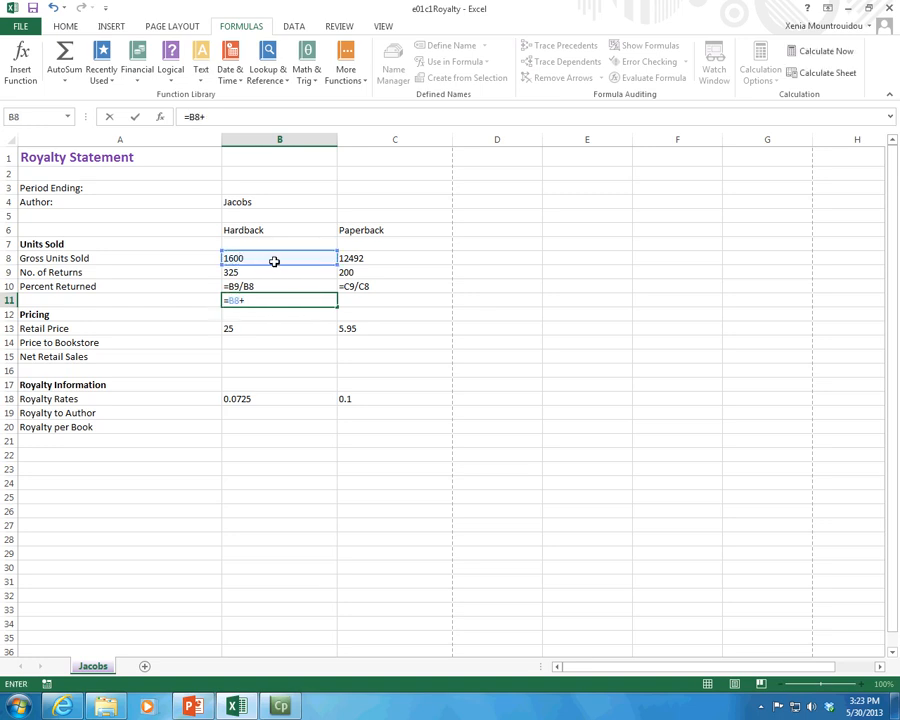
pyautogui.click(261, 273)
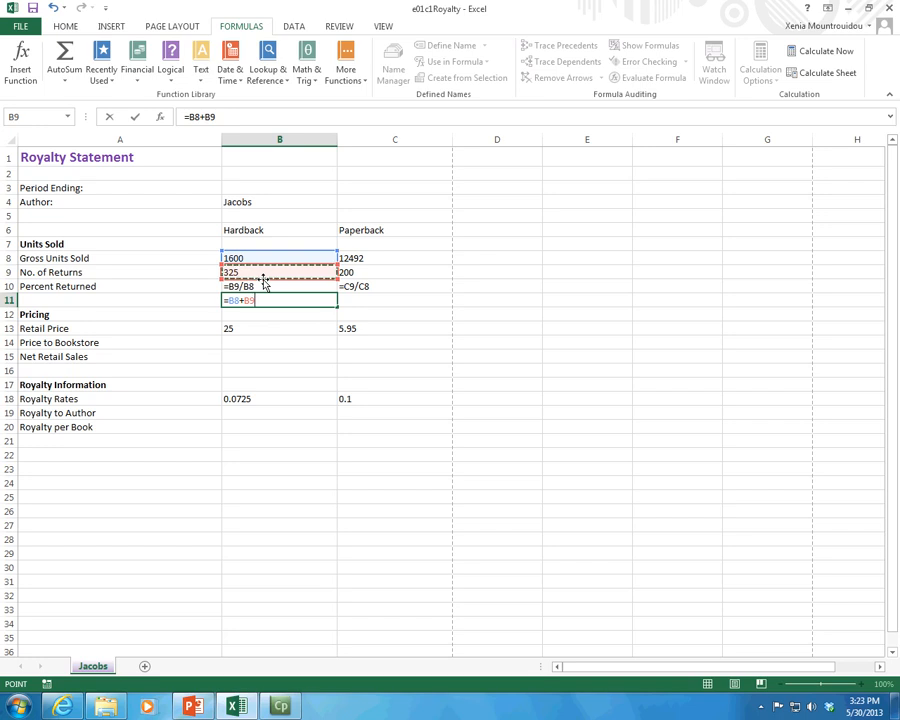
pyautogui.write('/')
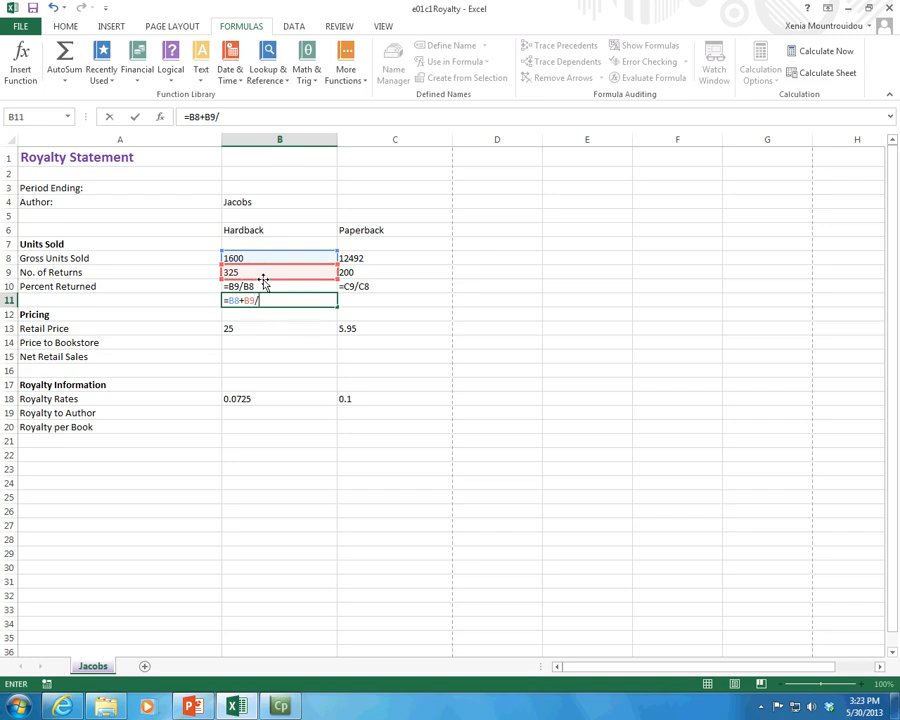
pyautogui.click(238, 326)
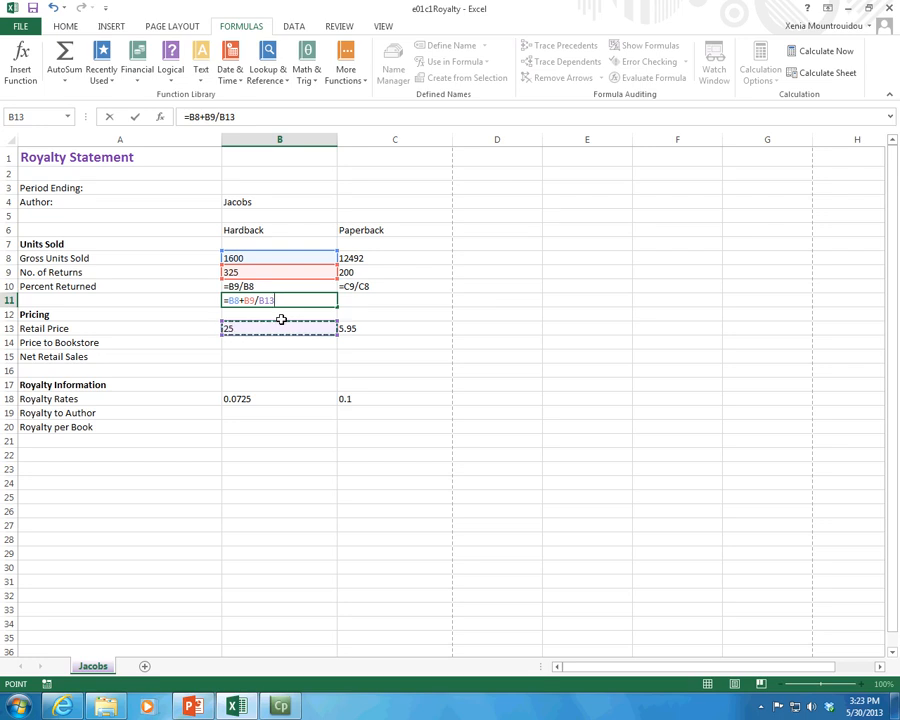
# Step: Highlight the B9/B13 division and the B8 term in B11's formula to examine the calculation order, and finish the entry
pyautogui.click(254, 299)
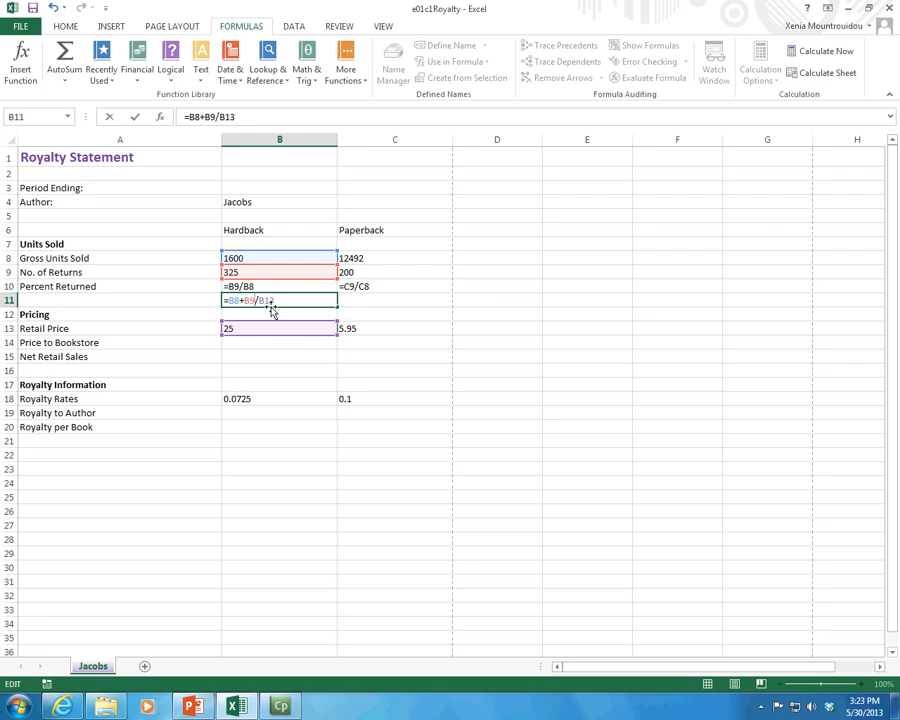
pyautogui.moveTo(245, 300); pyautogui.dragTo(277, 300)
pyautogui.click(253, 300)
pyautogui.moveTo(274, 300); pyautogui.dragTo(231, 300)
pyautogui.click(235, 300)
pyautogui.moveTo(242, 300); pyautogui.dragTo(276, 300)
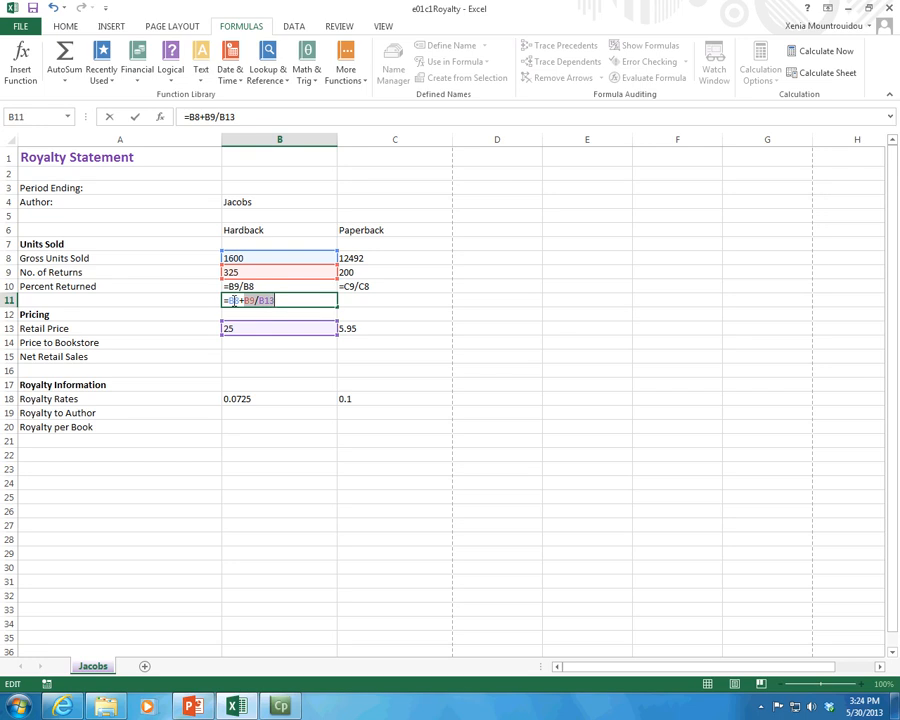
pyautogui.click(236, 300)
pyautogui.click(368, 312)
pyautogui.click(375, 298)
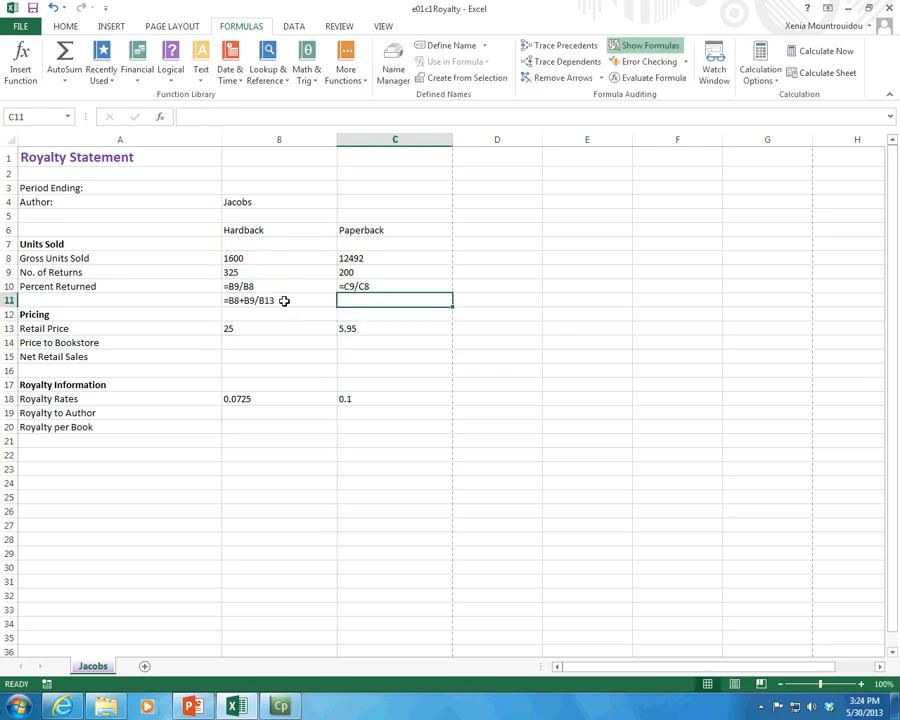
# Step: Copy the formula from B11 into C11 with relative references, and remove the pasted formula
pyautogui.doubleClick(284, 300)
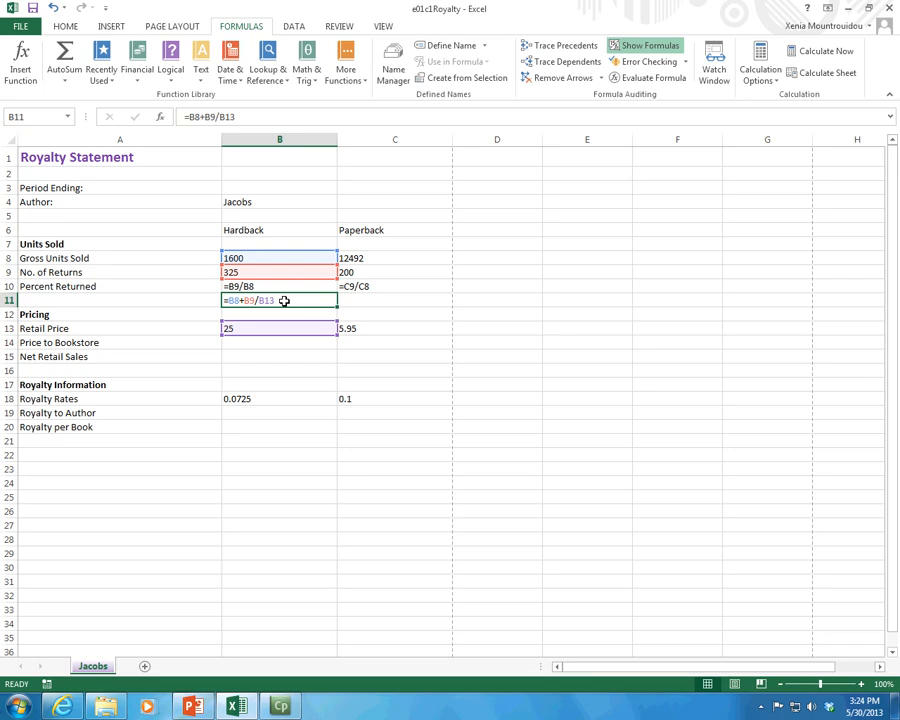
pyautogui.hotkey('ctrl', 'c')
pyautogui.click(363, 303)
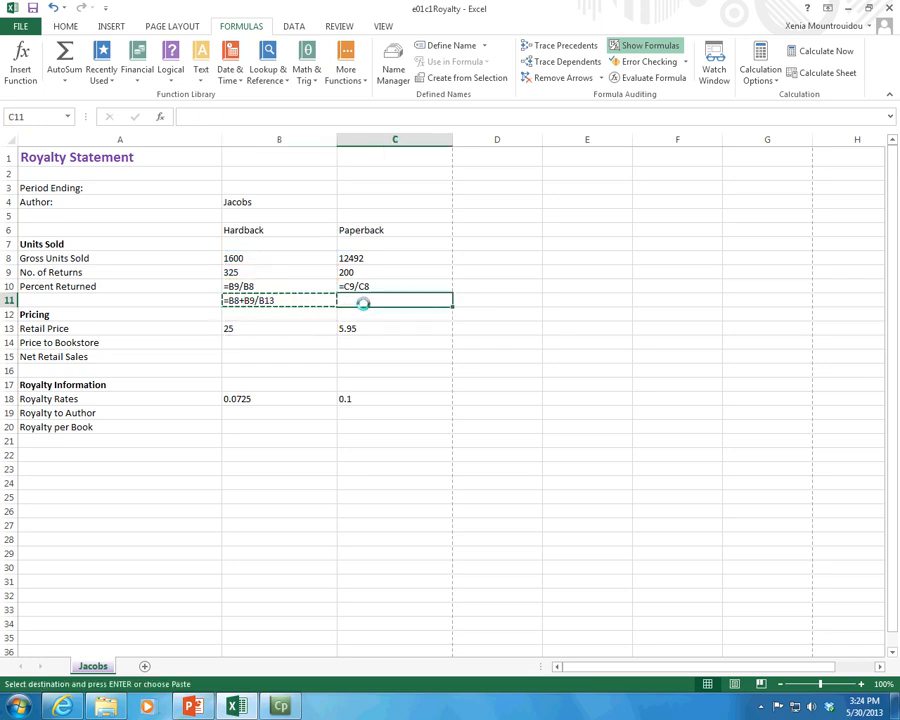
pyautogui.hotkey('ctrl', 'v')
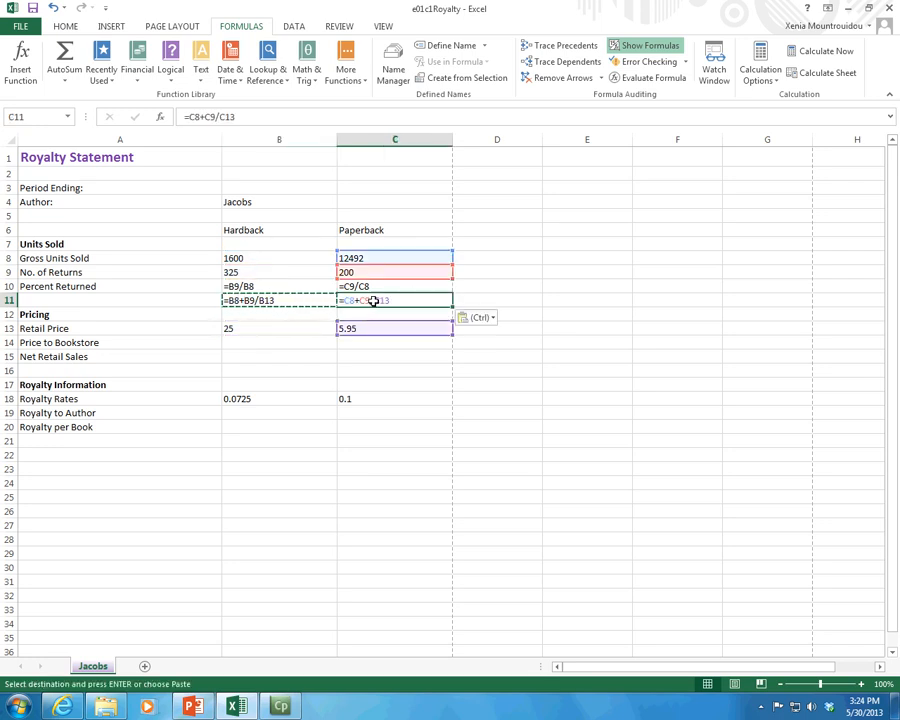
pyautogui.press('Delete')
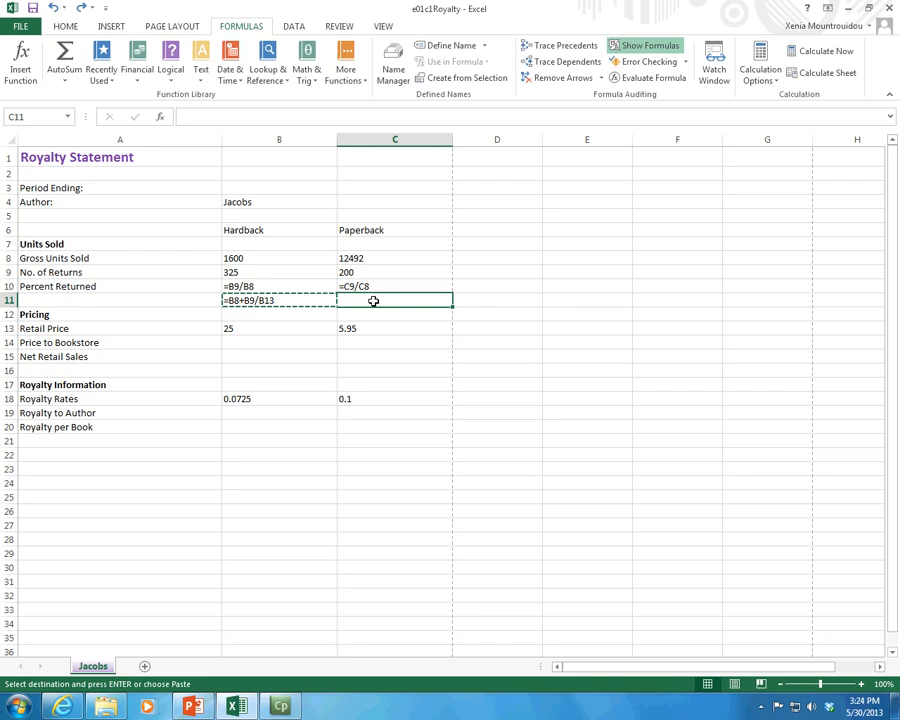
# Step: Paste only the calculated value of B11 into C11, and clear C11 again
pyautogui.rightClick(373, 301)
pyautogui.click(444, 365)
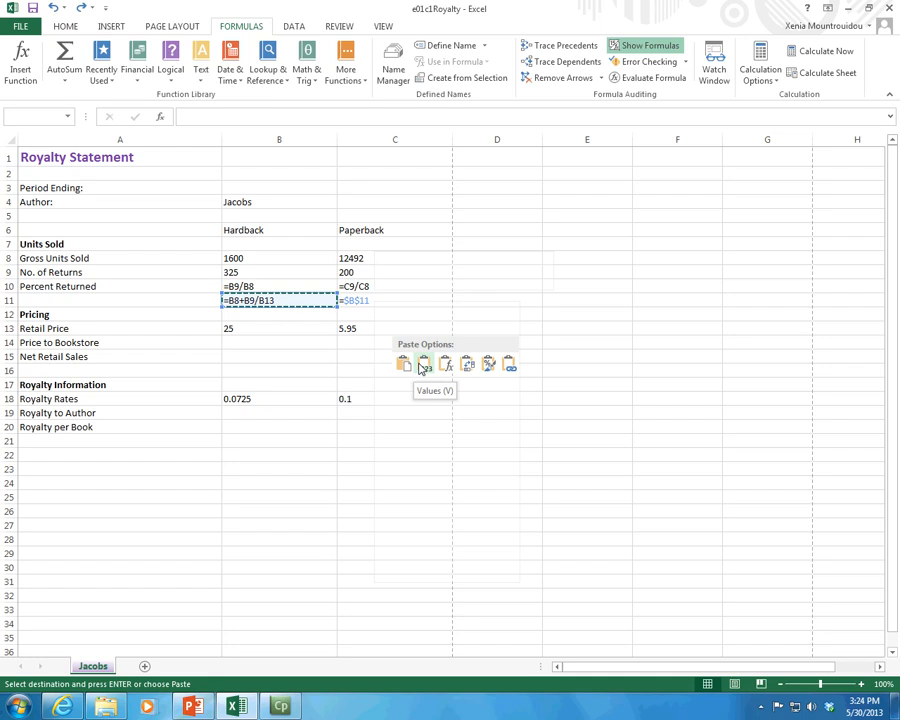
pyautogui.click(424, 366)
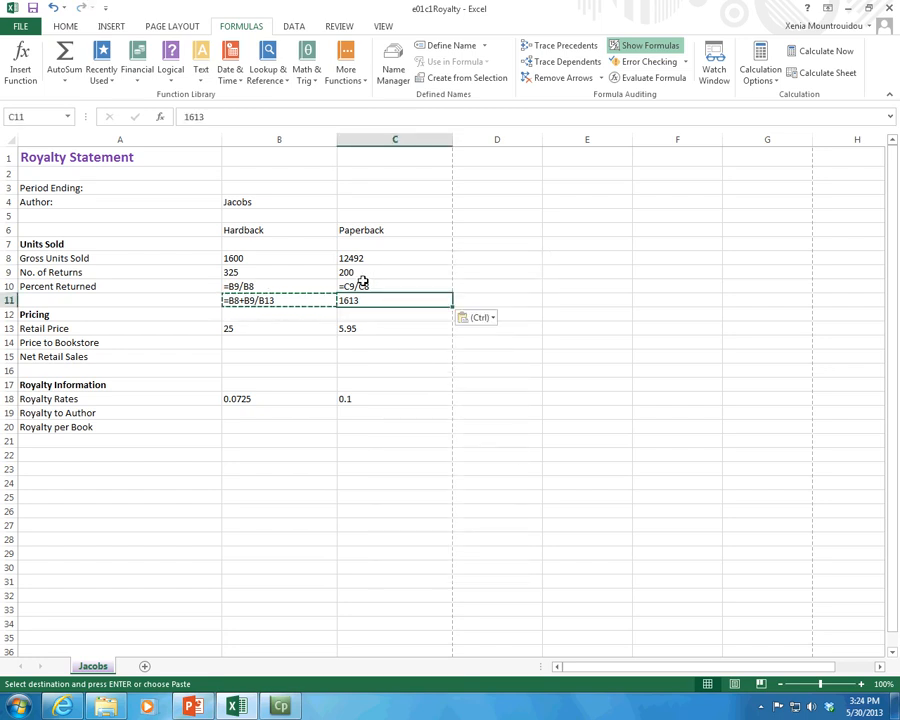
pyautogui.press('Delete')
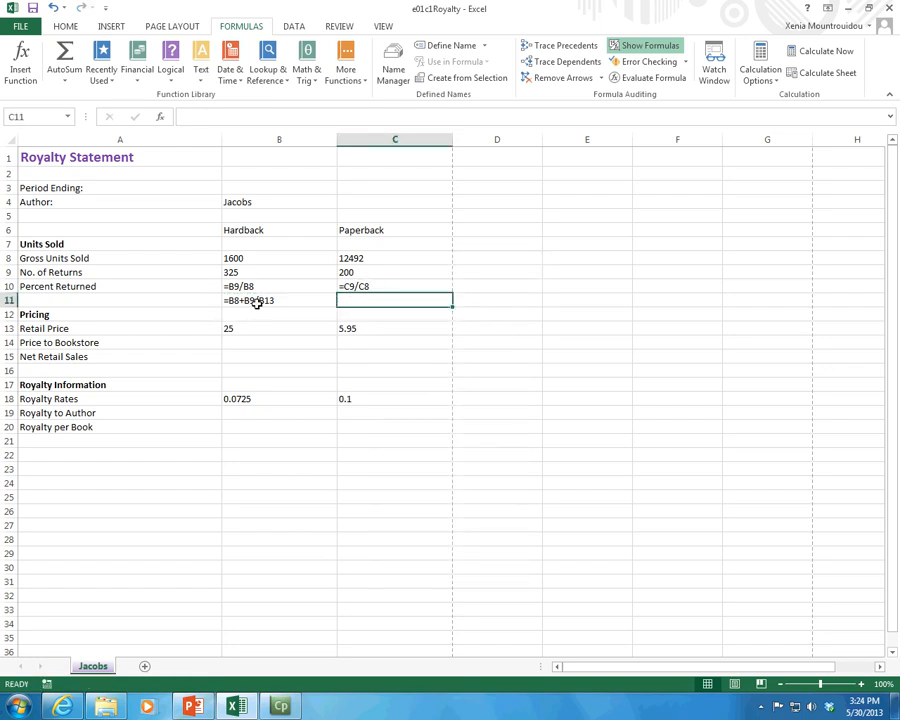
# Step: Copy the formula text =B8+B9/B13 from B11 into B12 so that the cell references stay identical
pyautogui.doubleClick(257, 303)
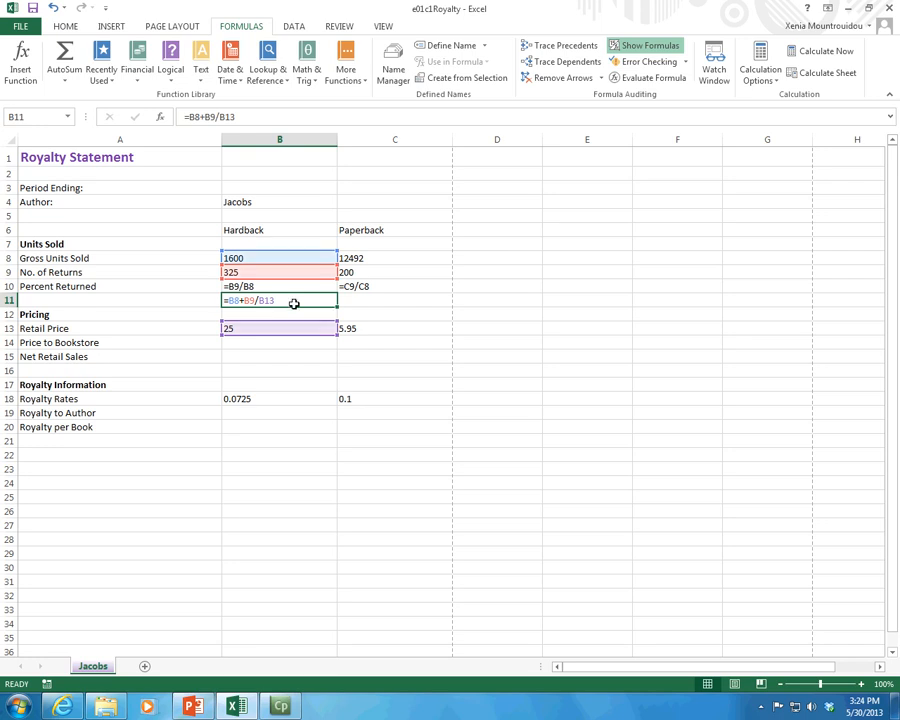
pyautogui.moveTo(236, 117); pyautogui.dragTo(182, 115)
pyautogui.hotkey('ctrl', 'c')
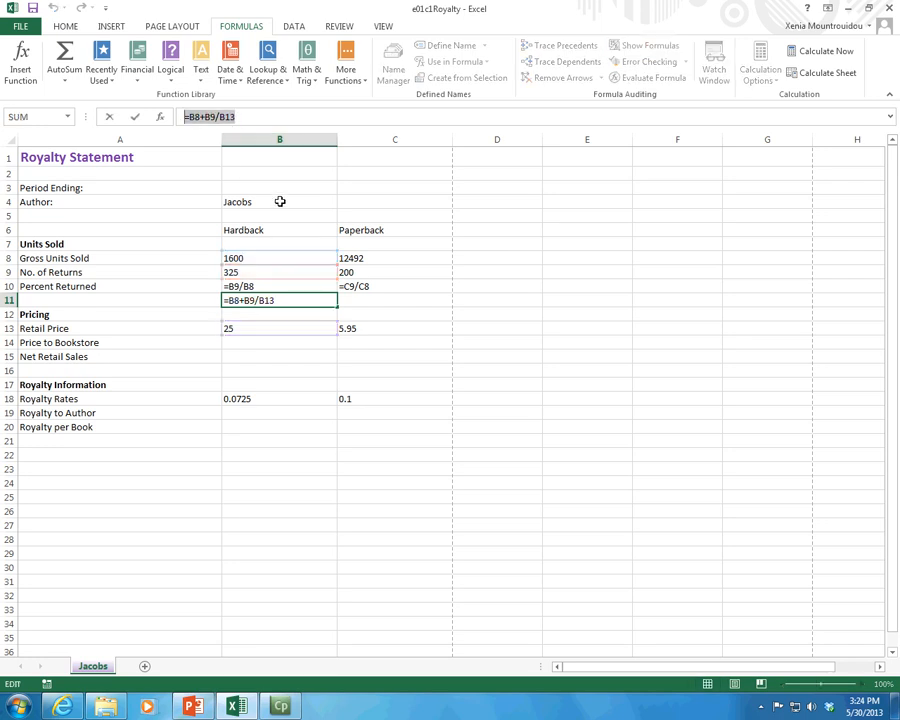
pyautogui.click(253, 312)
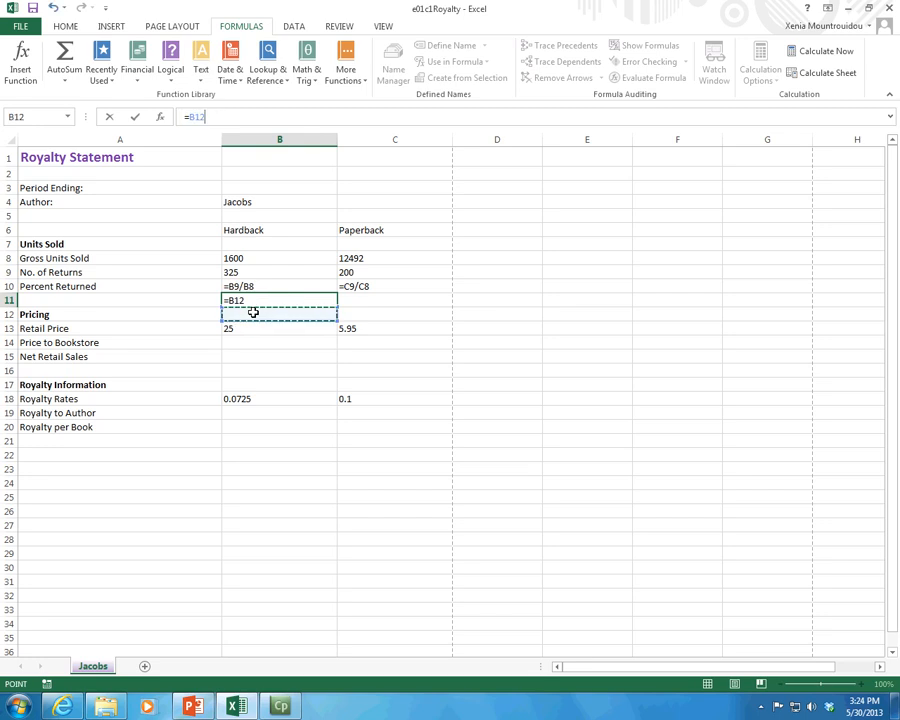
pyautogui.press('Escape')
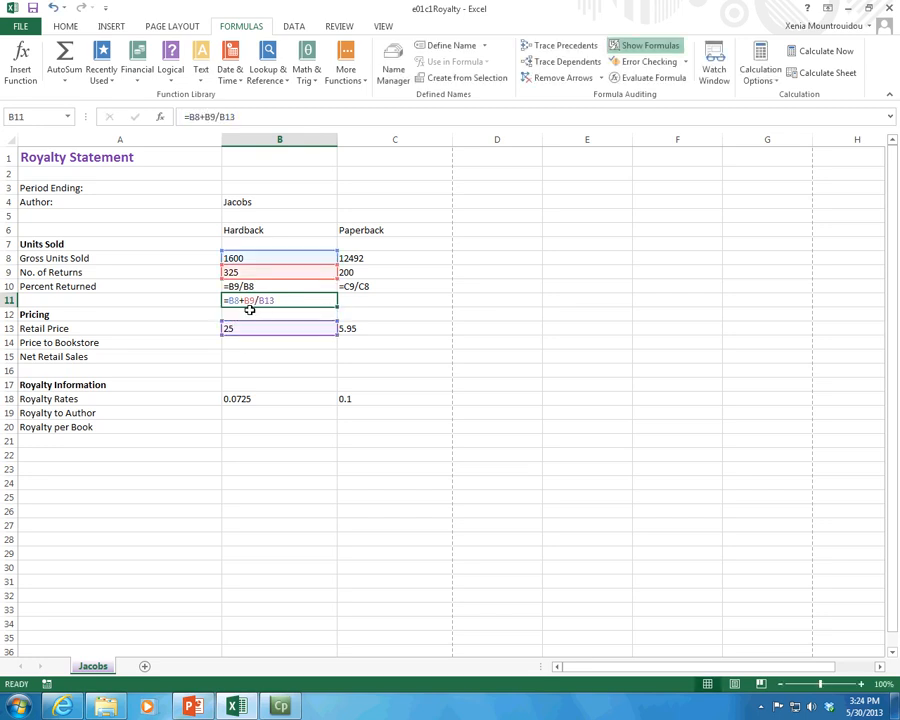
pyautogui.click(254, 310)
pyautogui.hotkey('ctrl', 'v')
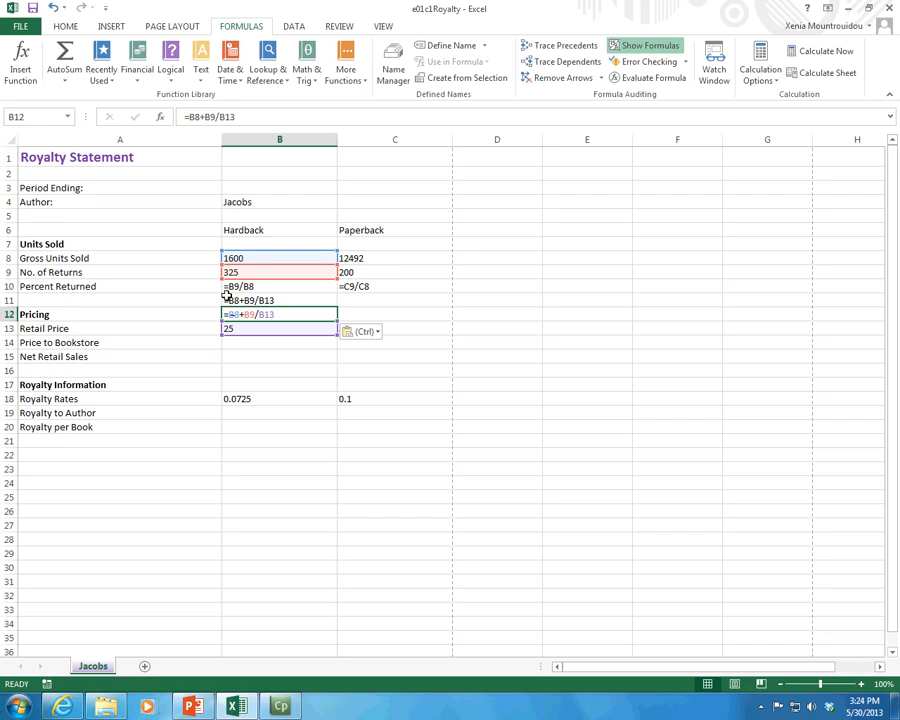
# Step: Add parentheses around the addition in B12 so that its formula reads =(B8+B9)/B13
pyautogui.click(203, 120)
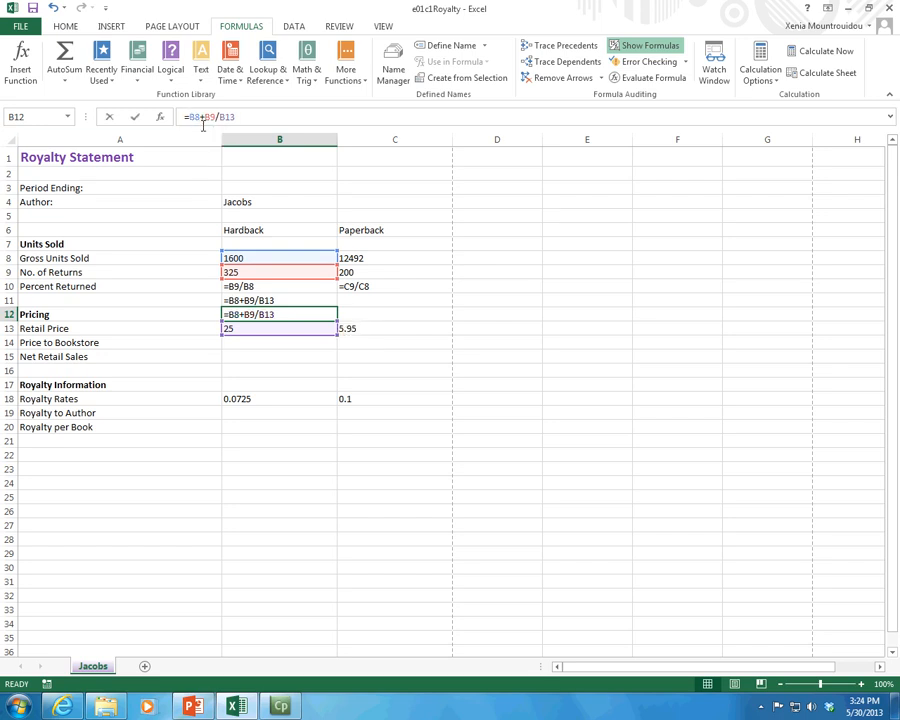
pyautogui.write('(')
pyautogui.press('Right')
pyautogui.press('Right')
pyautogui.press('Right')
pyautogui.press('Right')
pyautogui.press('Right')
pyautogui.write(')')
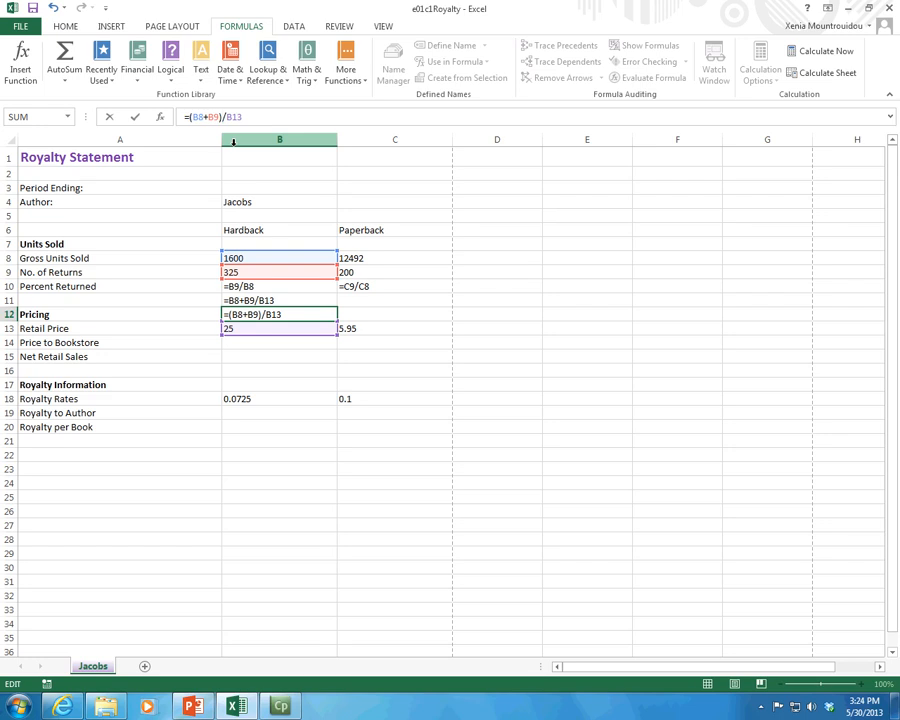
pyautogui.press('Return')
pyautogui.press('Up')
pyautogui.press('F2')
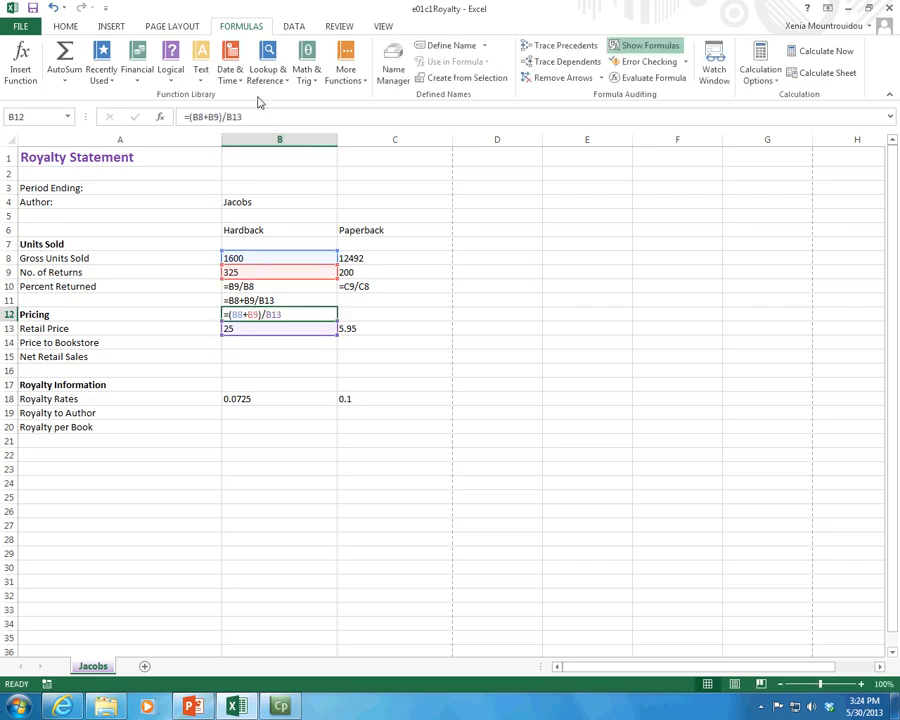
# Step: Display the calculated results of B11 and B12 for comparison, and switch the sheet back to showing formulas
pyautogui.click(70, 28)
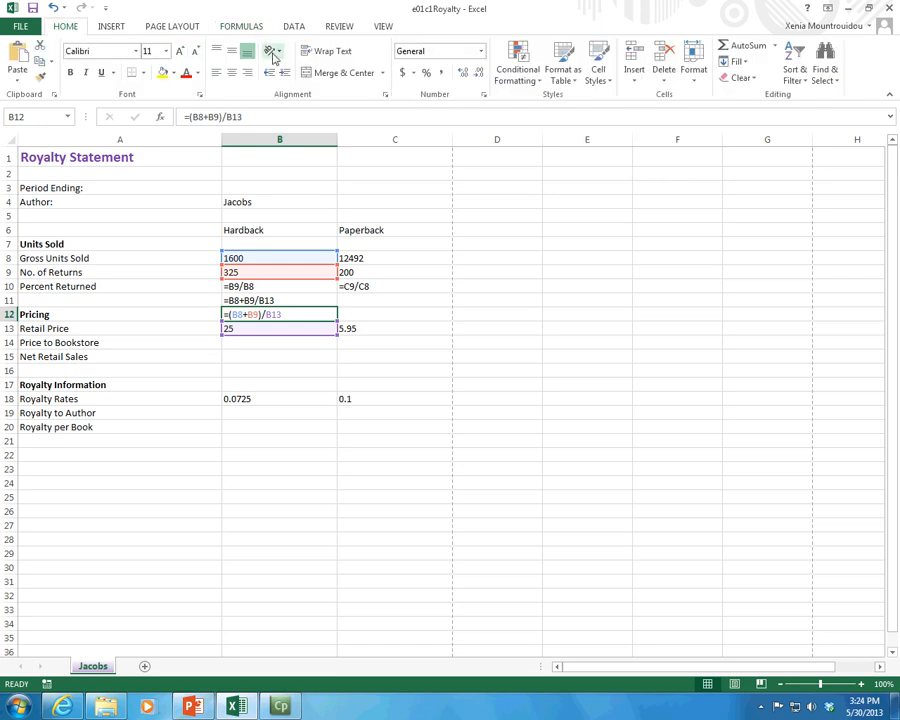
pyautogui.hotkey('ctrl', '`')
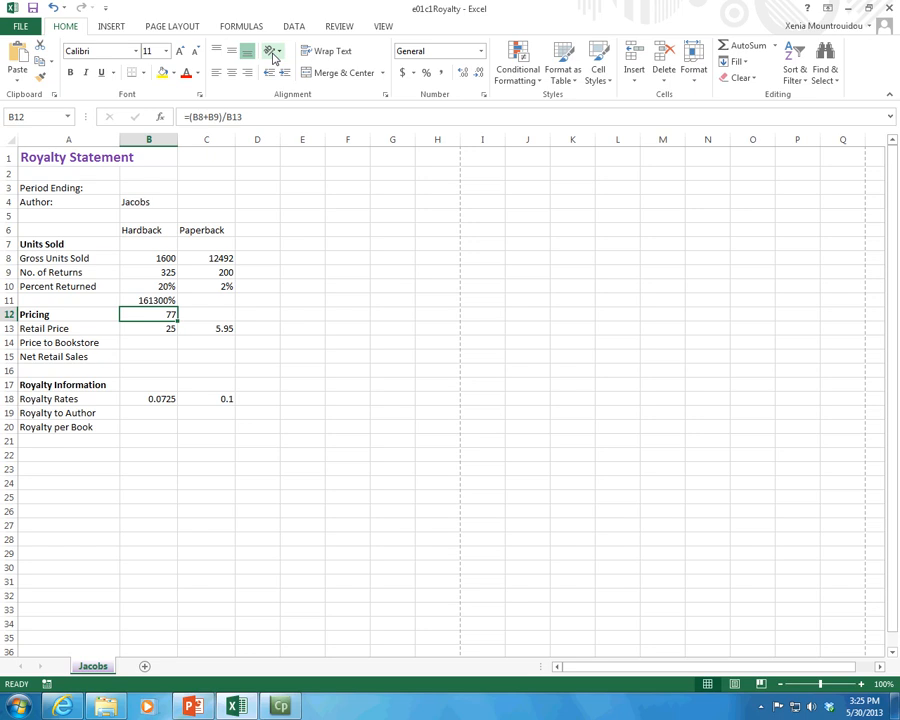
pyautogui.moveTo(161, 300); pyautogui.dragTo(157, 314)
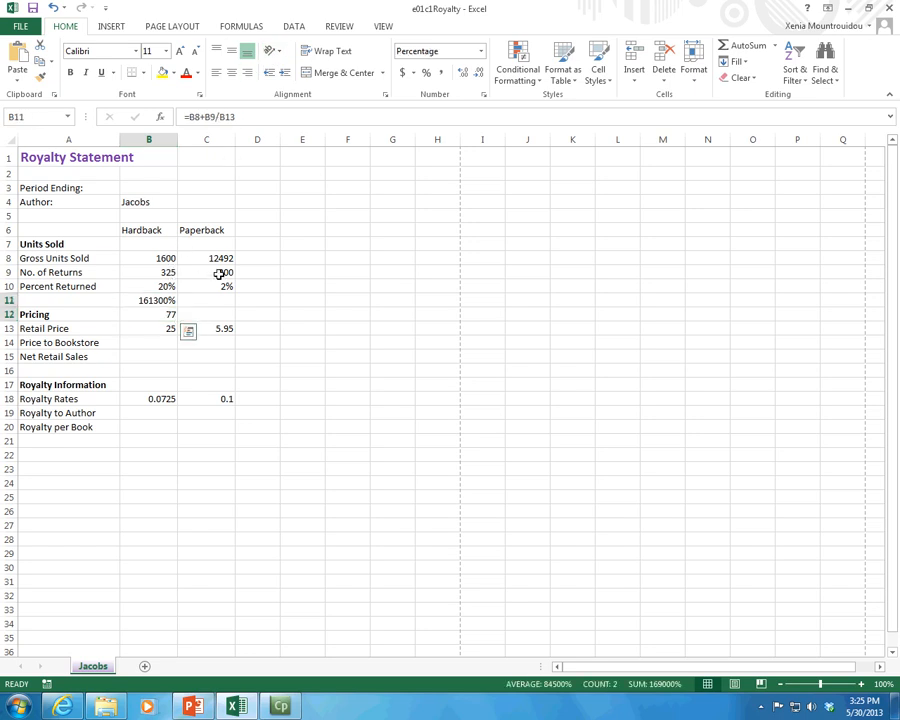
pyautogui.hotkey('ctrl', '`')
pyautogui.moveTo(283, 301); pyautogui.dragTo(296, 314)
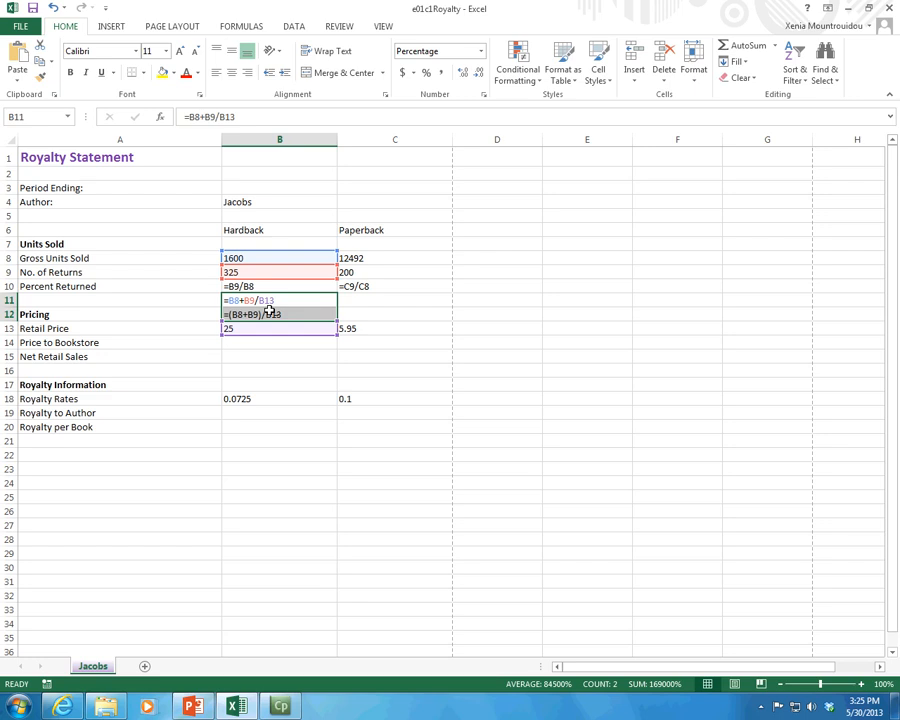
# Step: Clear the two example formulas from B11 and B12
pyautogui.click(281, 298)
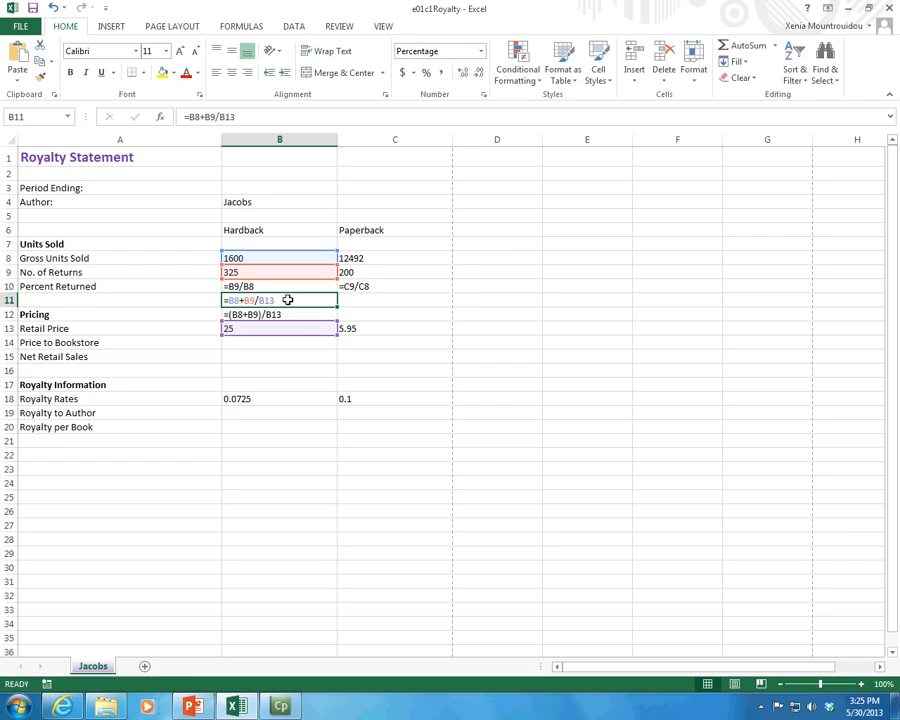
pyautogui.moveTo(287, 300); pyautogui.dragTo(290, 312)
pyautogui.press('Delete')
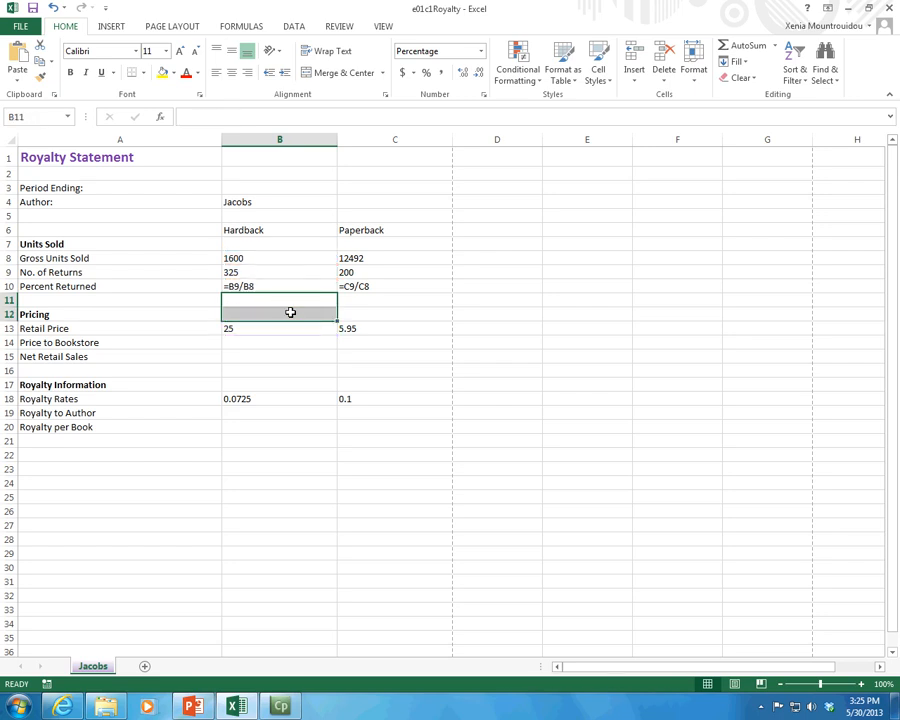
pyautogui.doubleClick(365, 287)
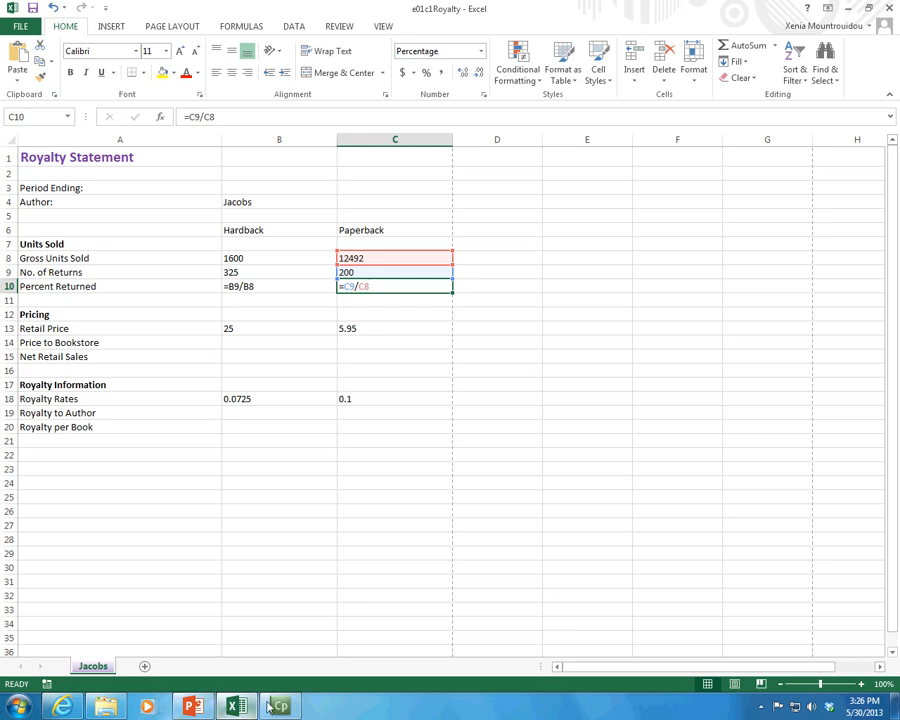
pyautogui.moveTo(280, 707)
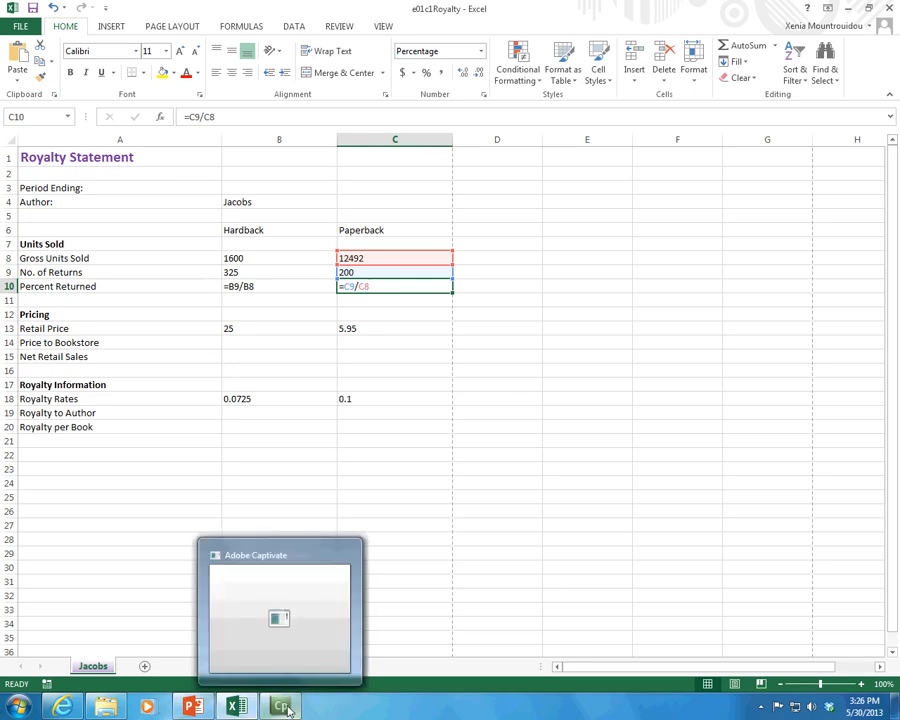